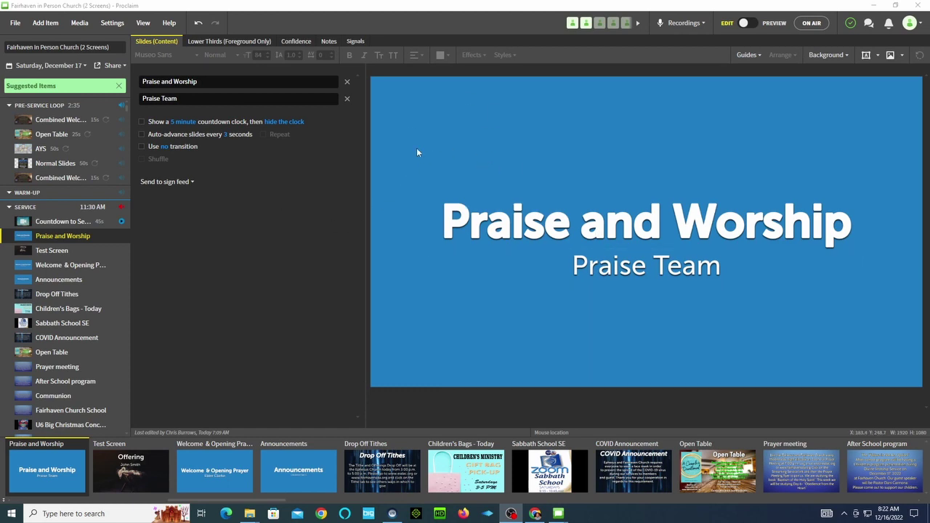
Preview the Praise Team lower third, return to the title slide, and open the Settings menu.
{"action": "left_click", "coordinate": [218, 41]}
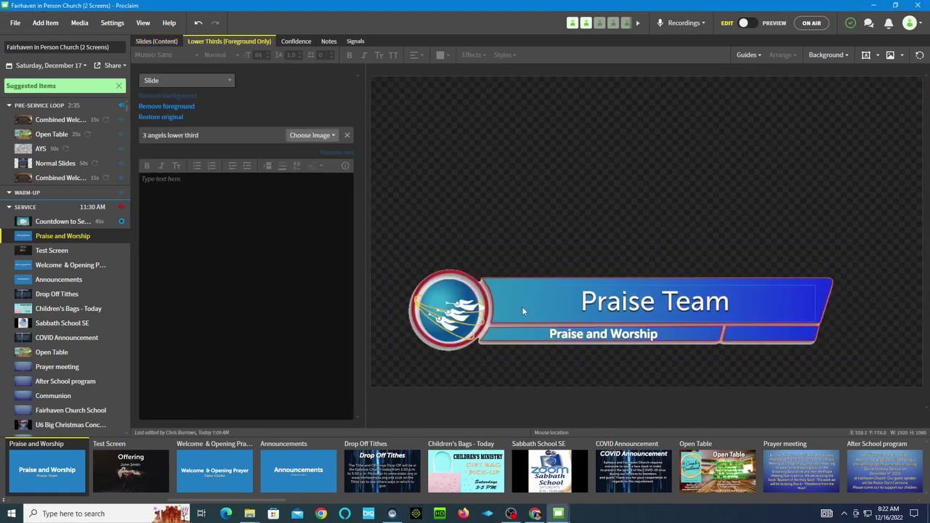
{"action": "left_click", "coordinate": [155, 42]}
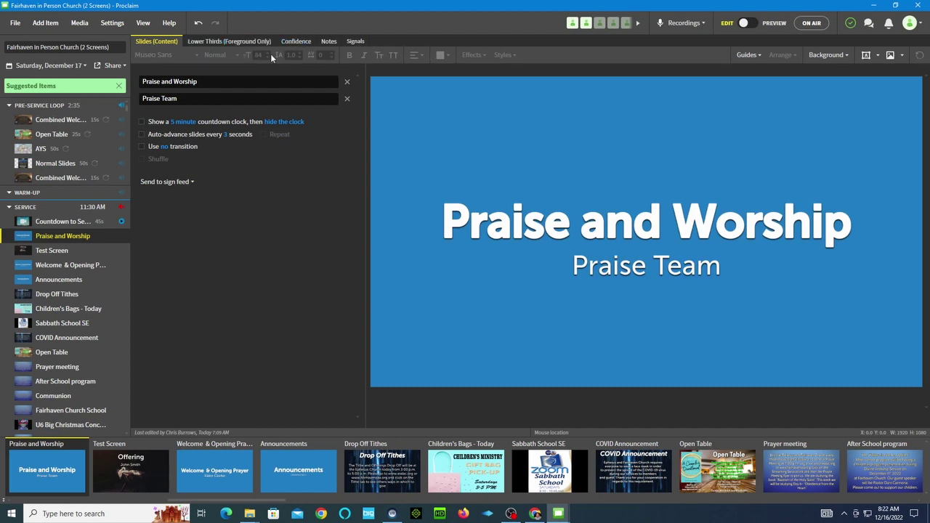
{"action": "left_click", "coordinate": [114, 25]}
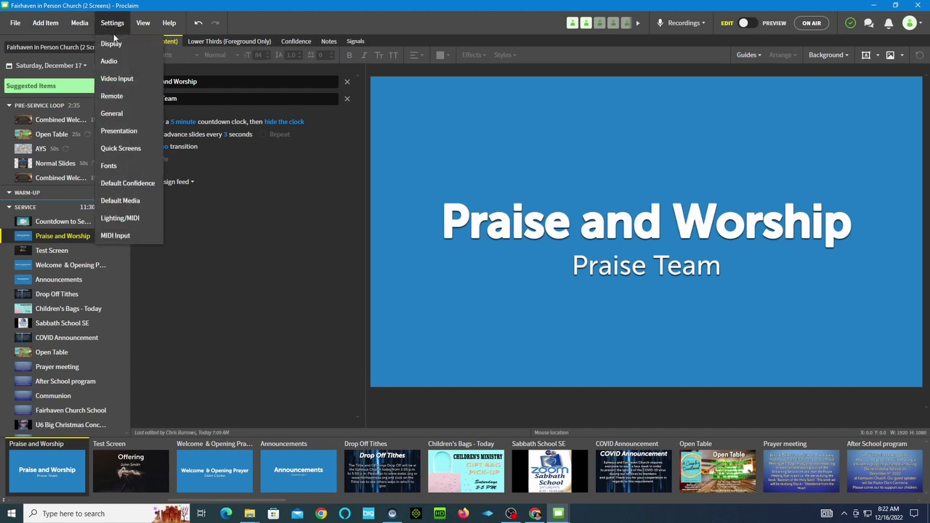
Open Display settings and review the outputs: Display 0 on Slides, LCD_VGA and NDI Display on Lower Thirds.
{"action": "left_click", "coordinate": [114, 46]}
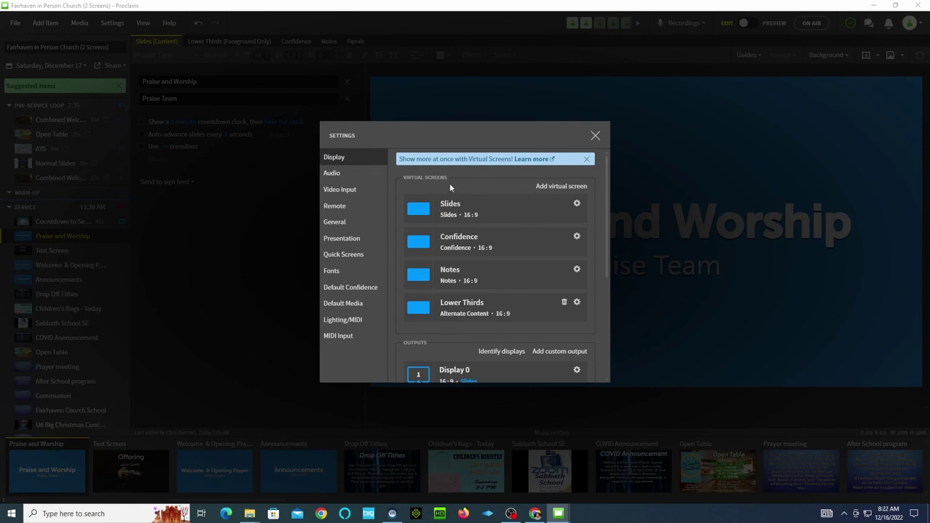
{"action": "scroll", "coordinate": [450, 183], "scroll_direction": "down", "scroll_amount": 3}
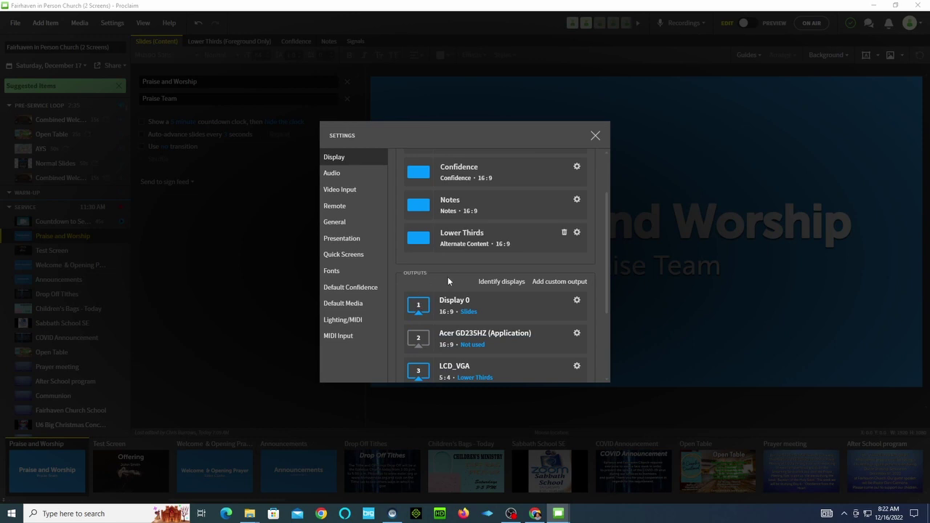
{"action": "scroll", "coordinate": [448, 281], "scroll_direction": "up", "scroll_amount": 3}
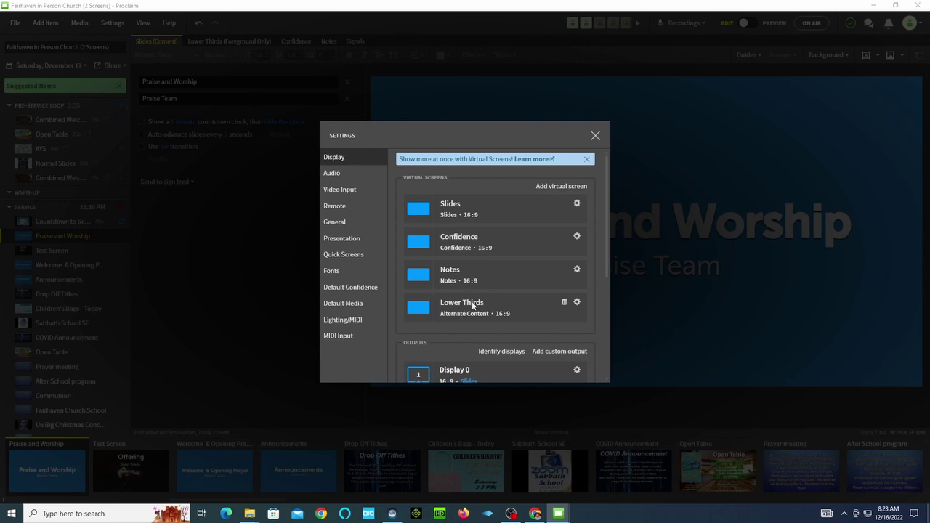
{"action": "scroll", "coordinate": [473, 305], "scroll_direction": "down", "scroll_amount": 5}
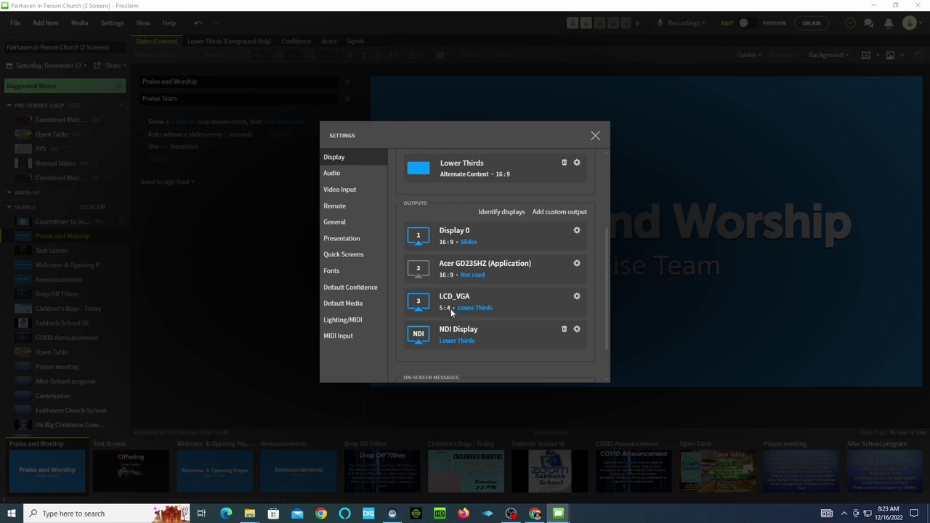
Check the Display 0 and LCD_VGA role choices, leaving them unchanged, then close Settings.
{"action": "left_click", "coordinate": [471, 244]}
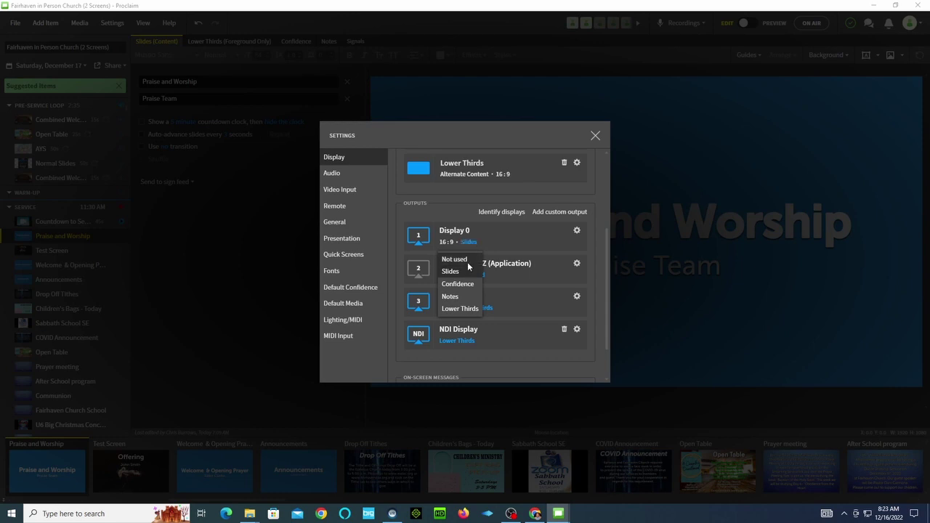
{"action": "left_click", "coordinate": [463, 259]}
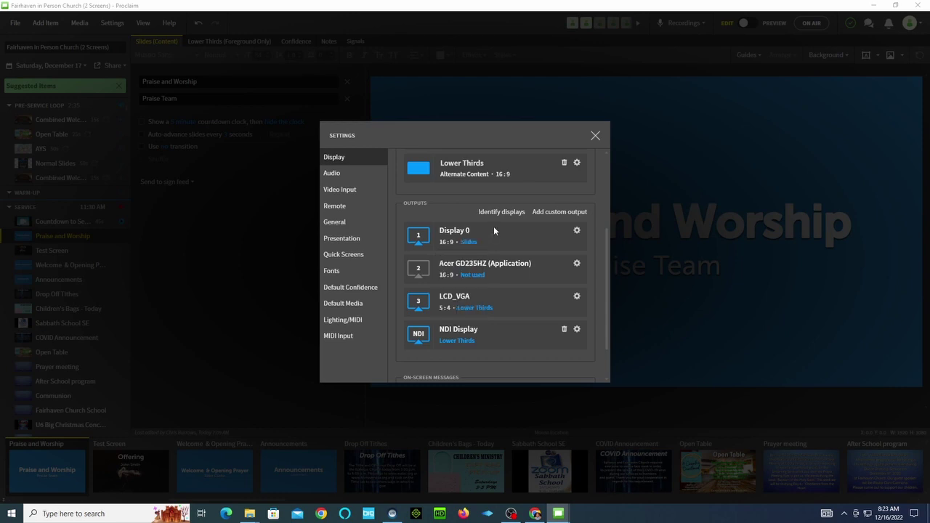
{"action": "left_click", "coordinate": [477, 308]}
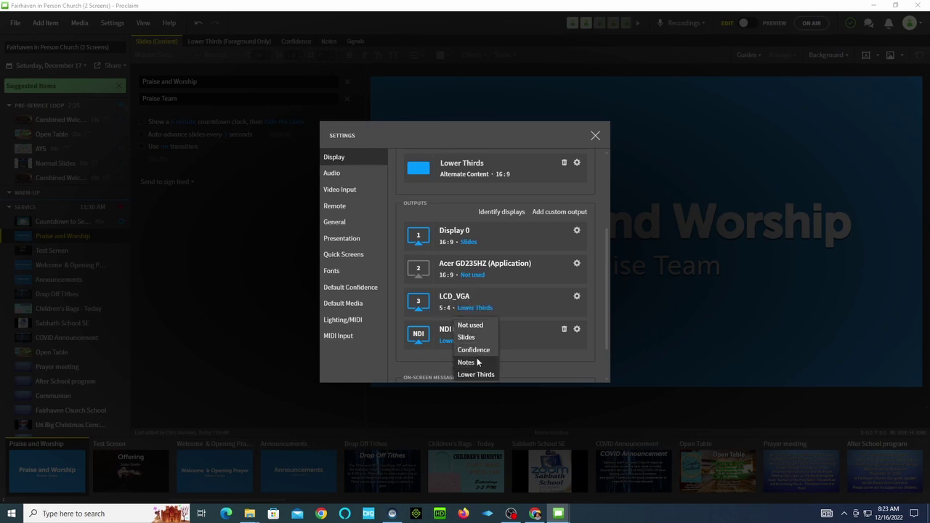
{"action": "left_click", "coordinate": [516, 299]}
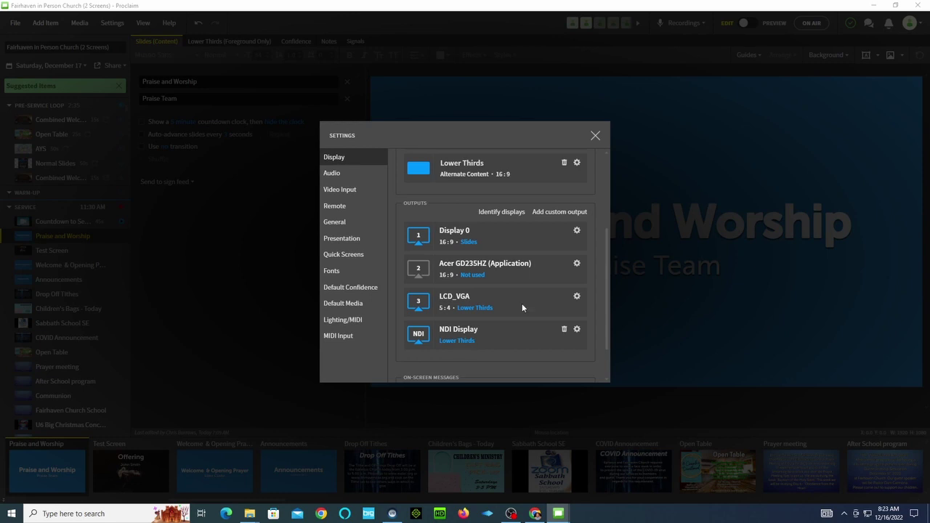
{"action": "scroll", "coordinate": [493, 338], "scroll_direction": "down", "scroll_amount": 1}
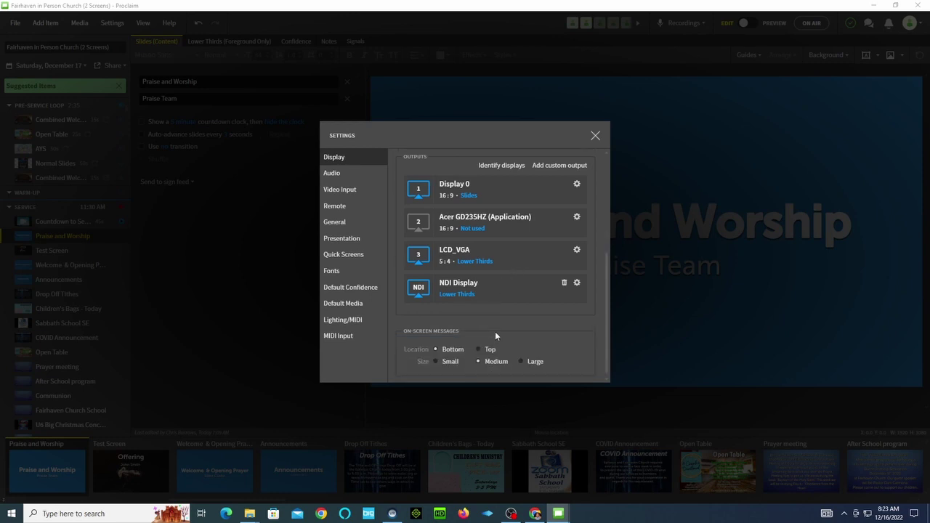
{"action": "scroll", "coordinate": [496, 330], "scroll_direction": "down", "scroll_amount": 1}
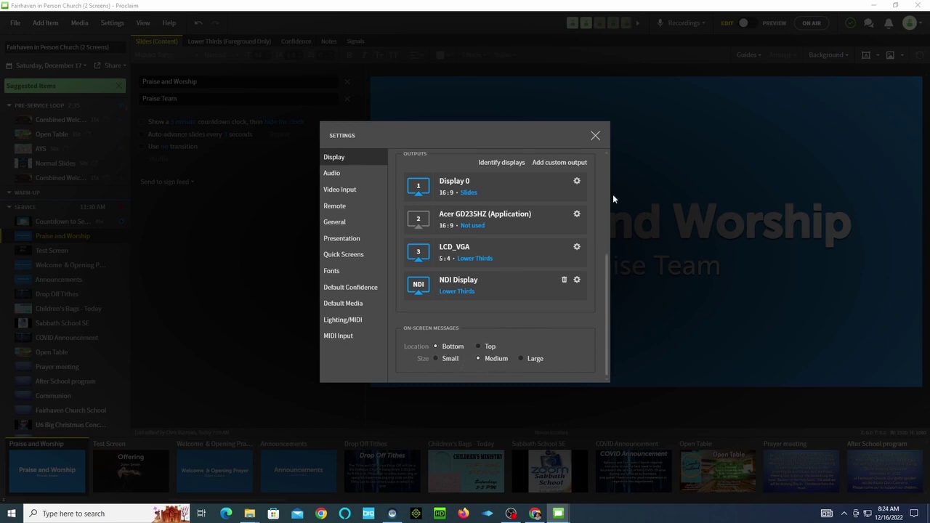
{"action": "left_click", "coordinate": [595, 137]}
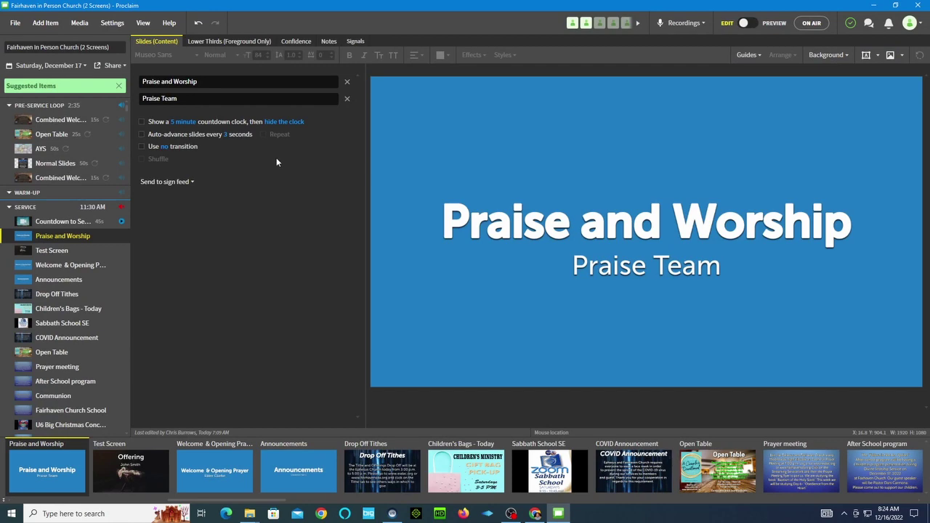
Preview the lower third again, then reopen Display settings to the LCD_VGA output's own settings.
{"action": "left_click", "coordinate": [222, 42]}
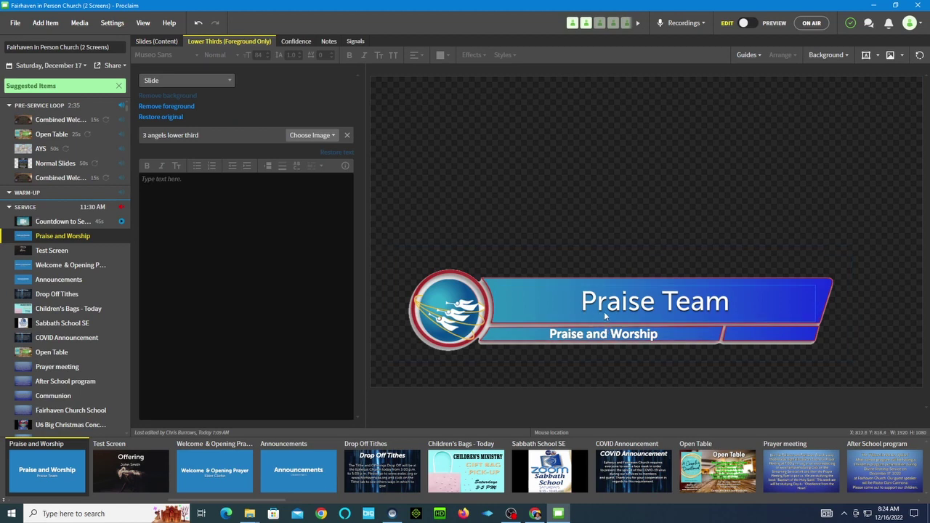
{"action": "left_click", "coordinate": [152, 42]}
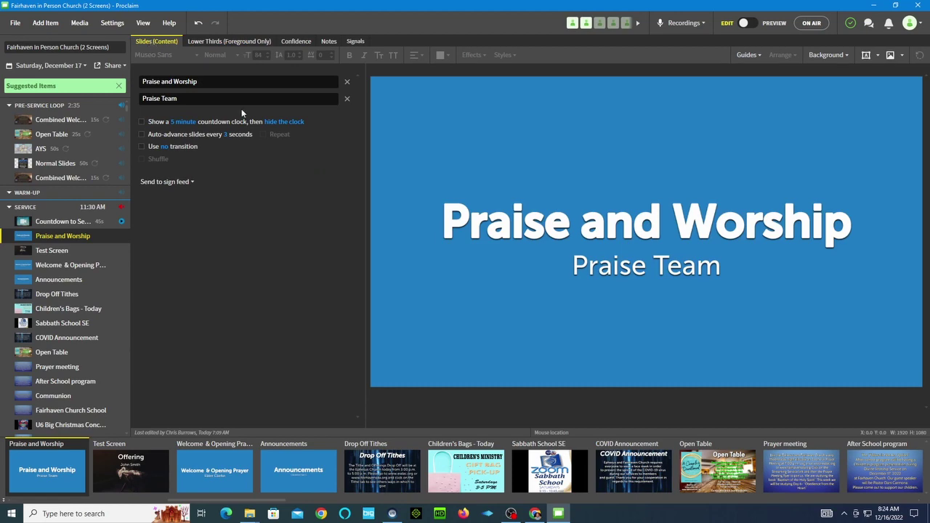
{"action": "left_click", "coordinate": [113, 23]}
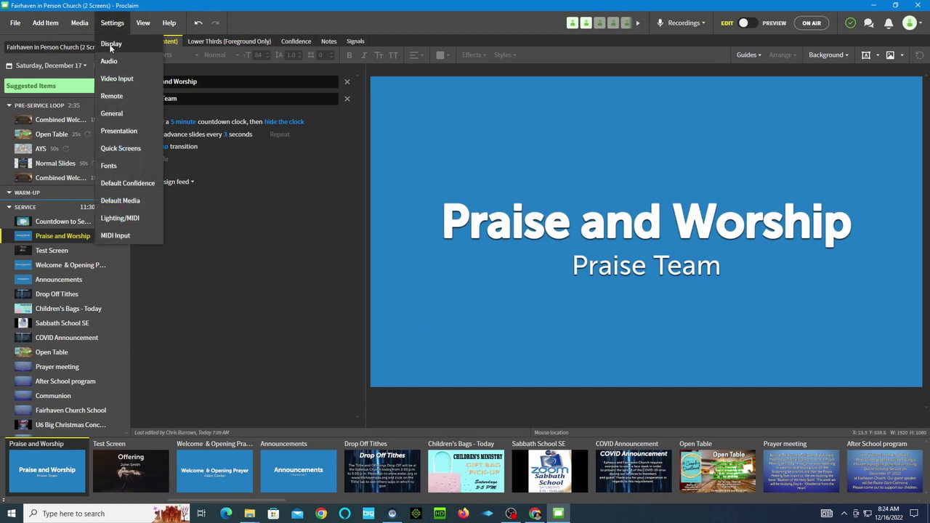
{"action": "left_click", "coordinate": [110, 45]}
{"action": "scroll", "coordinate": [573, 312], "scroll_direction": "down", "scroll_amount": 2}
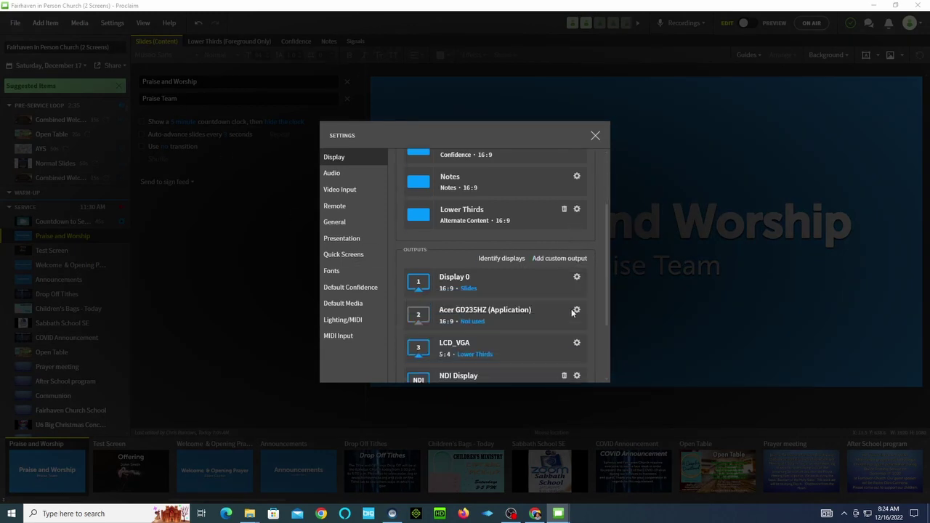
{"action": "scroll", "coordinate": [573, 313], "scroll_direction": "down", "scroll_amount": 1}
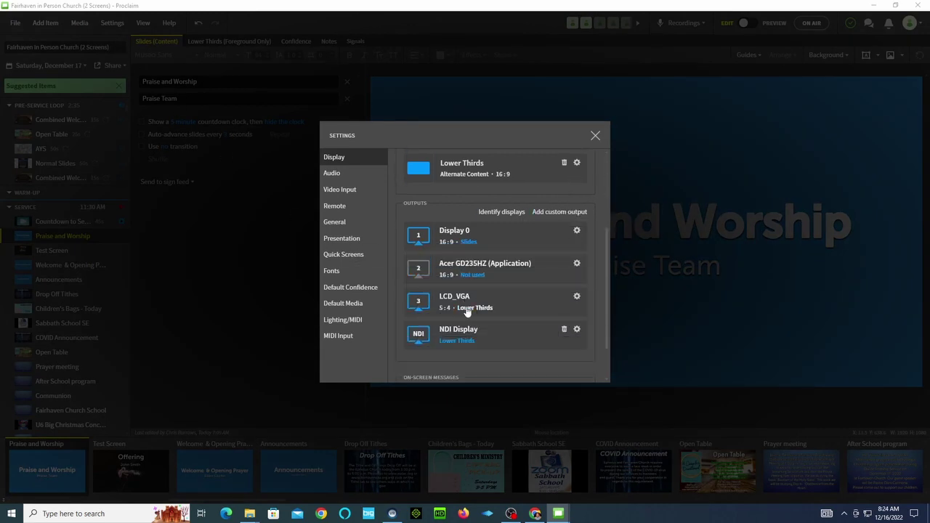
{"action": "left_click", "coordinate": [577, 297]}
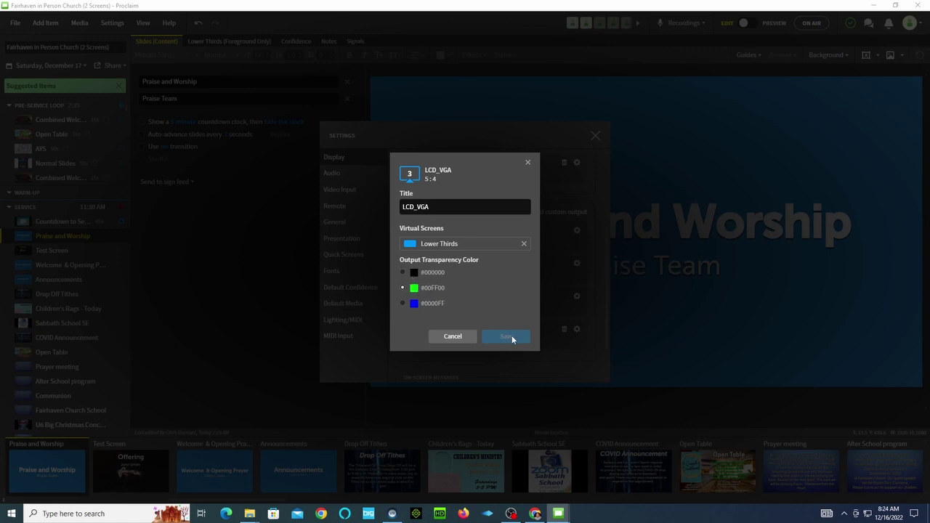
Save green #00FF00 as the LCD_VGA transparency colour and close Settings.
{"action": "left_click", "coordinate": [529, 162]}
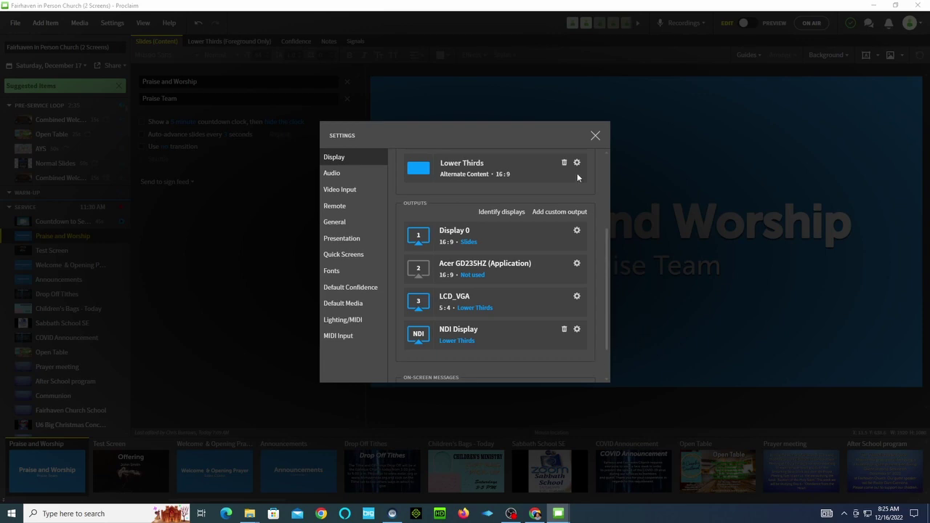
{"action": "left_click", "coordinate": [595, 136]}
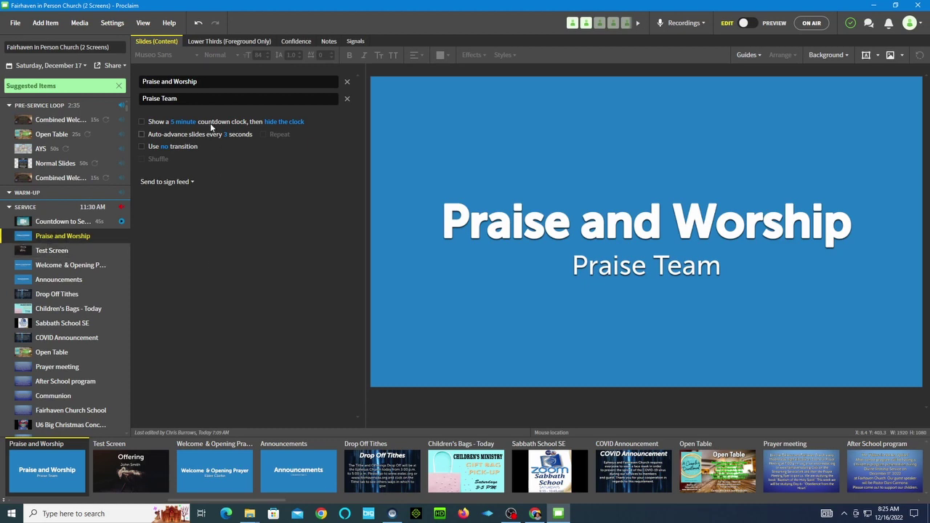
{"action": "left_click", "coordinate": [196, 81]}
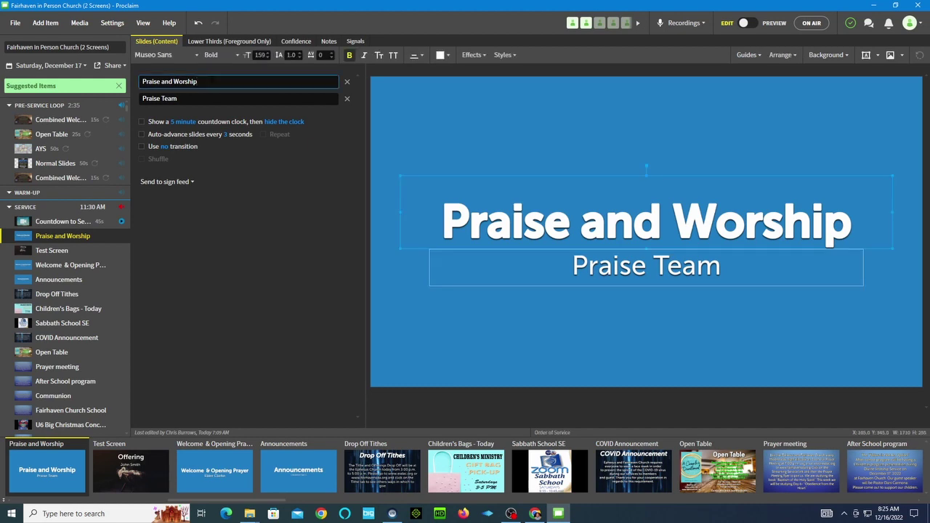
Replace the Praise Team subtitle with 'Vox 1' and confirm the lower third shows Vox 1.
{"action": "left_click", "coordinate": [218, 98]}
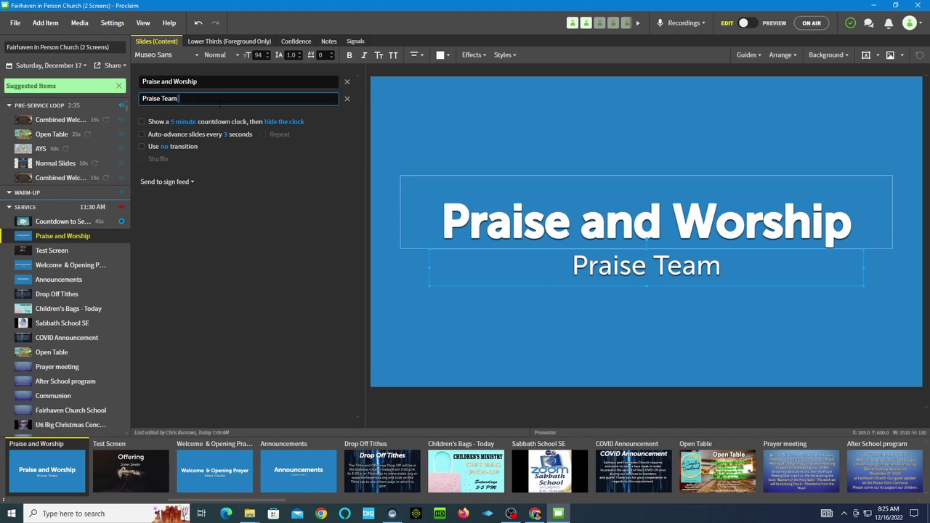
{"action": "left_click_drag", "start_coordinate": [178, 98], "coordinate": [146, 99]}
{"action": "type", "text": "Vox 1"}
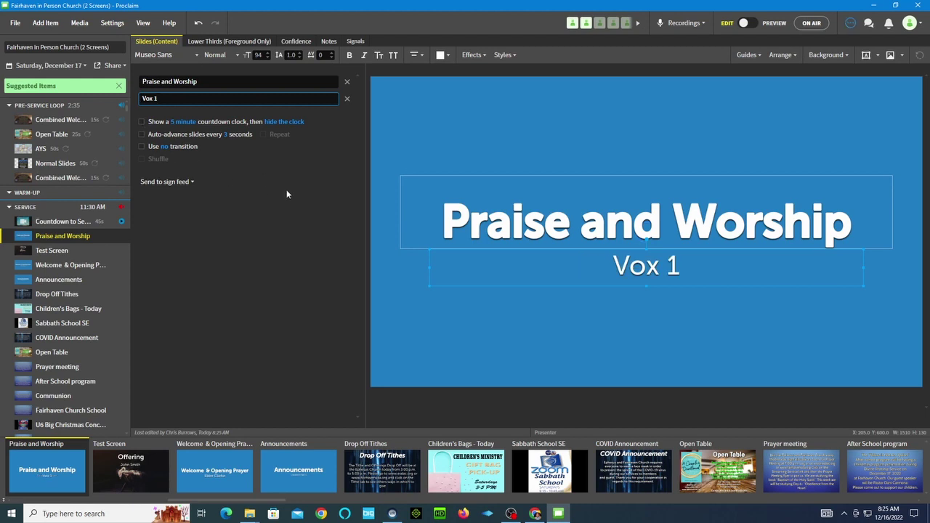
{"action": "left_click", "coordinate": [217, 41]}
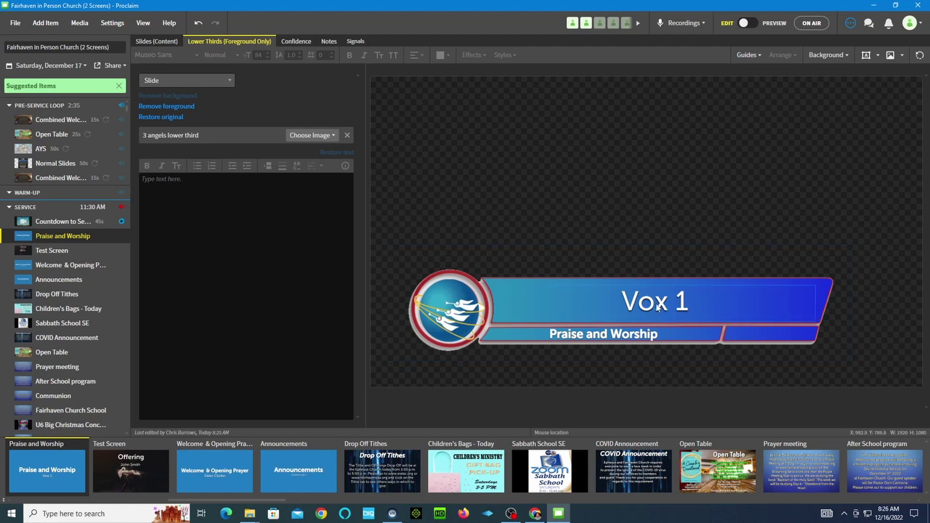
Return to the Praise and Worship / Vox 1 title slide and scroll down the service list.
{"action": "left_click", "coordinate": [154, 42]}
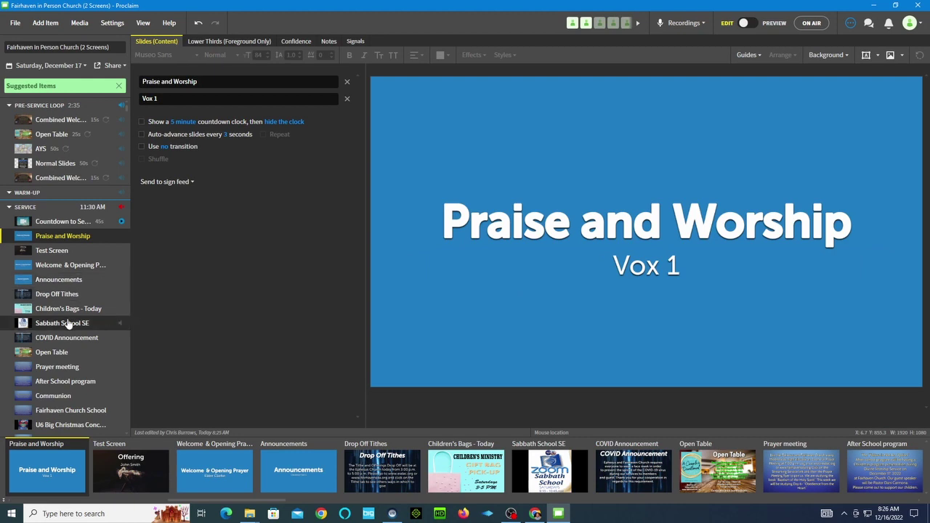
{"action": "scroll", "coordinate": [69, 326], "scroll_direction": "down", "scroll_amount": 4}
{"action": "scroll", "coordinate": [69, 327], "scroll_direction": "down", "scroll_amount": 4}
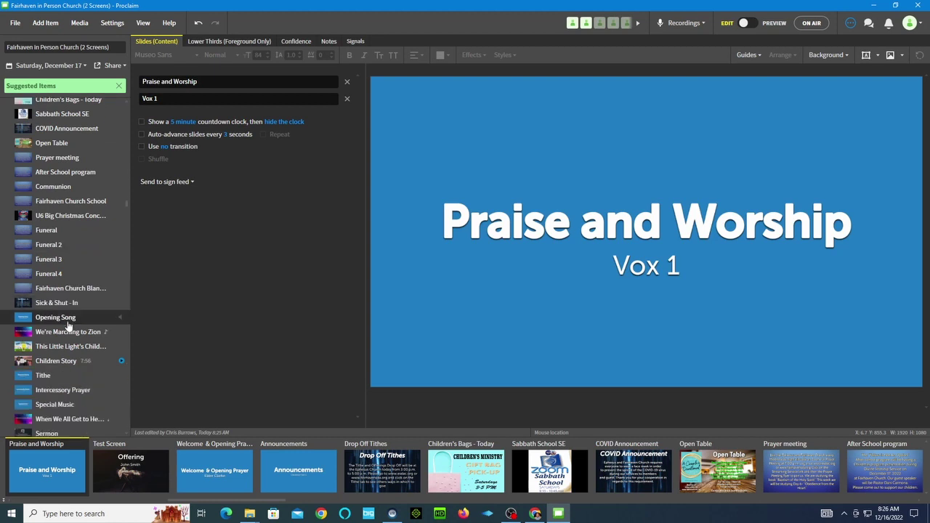
{"action": "scroll", "coordinate": [69, 327], "scroll_direction": "down", "scroll_amount": 1}
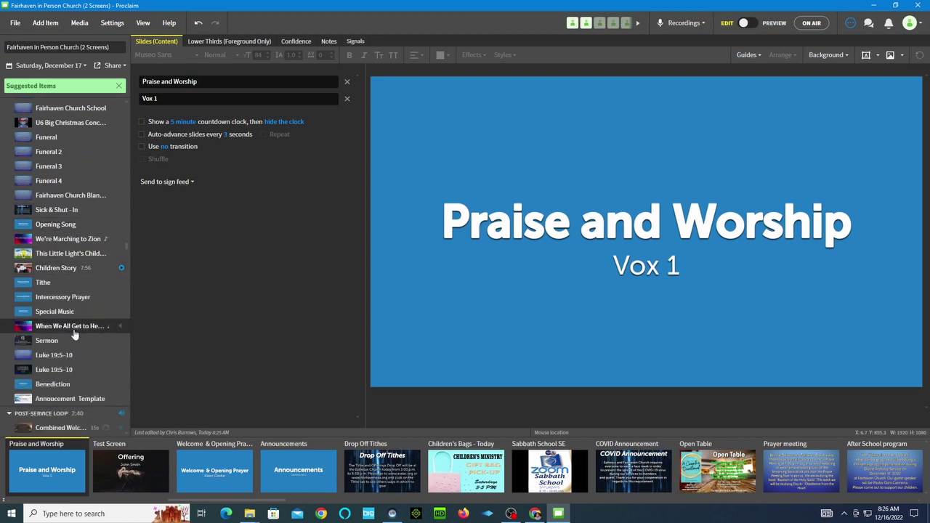
Open We're Marching to Zion and compare its lower third with its full-screen title slide.
{"action": "left_click", "coordinate": [32, 242]}
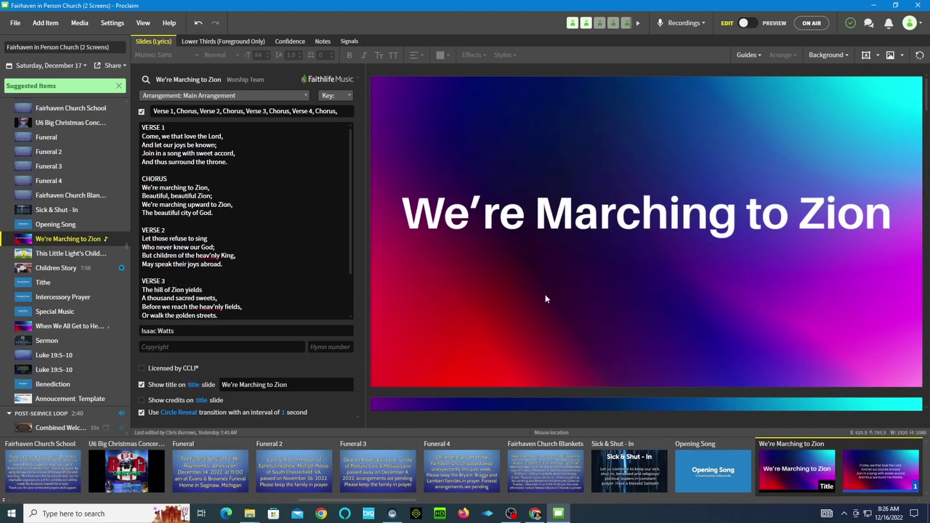
{"action": "left_click", "coordinate": [214, 43]}
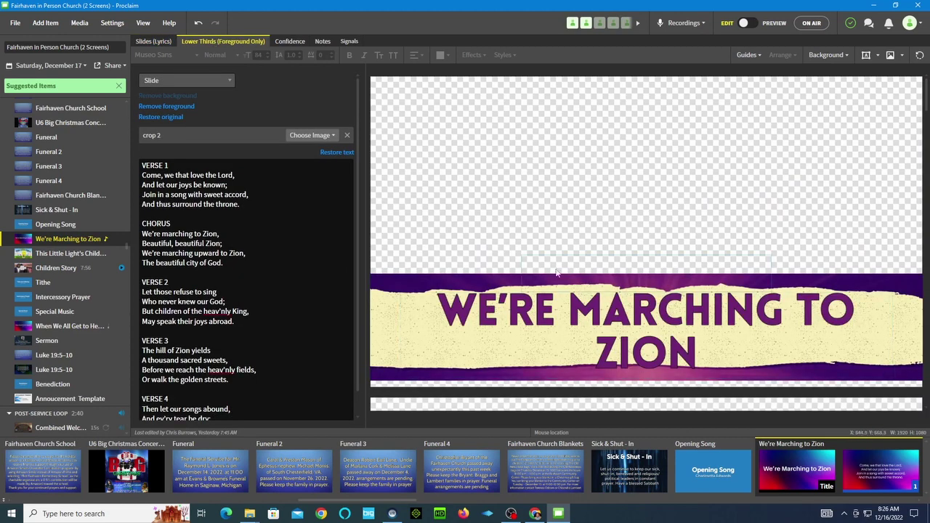
{"action": "left_click", "coordinate": [153, 42]}
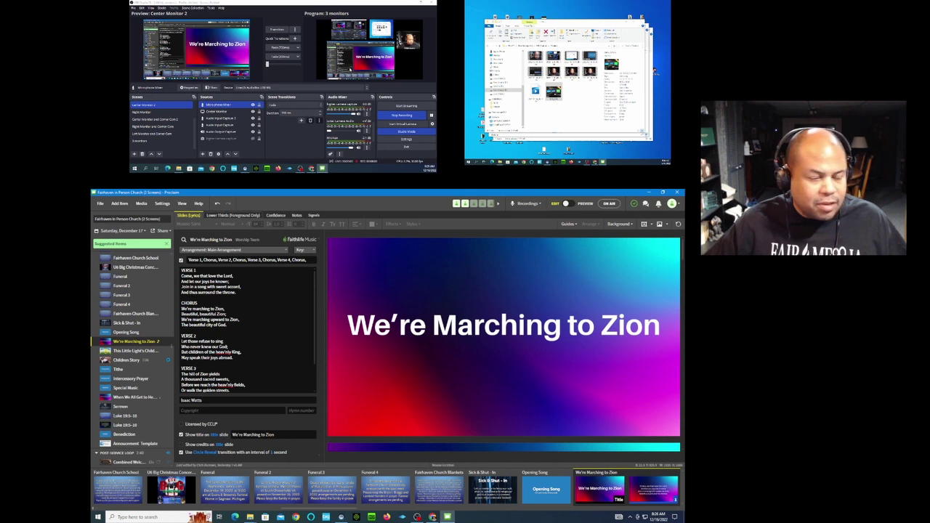
Go On Air and put We're Marching to Zion on the outputs.
{"action": "left_click", "coordinate": [610, 205]}
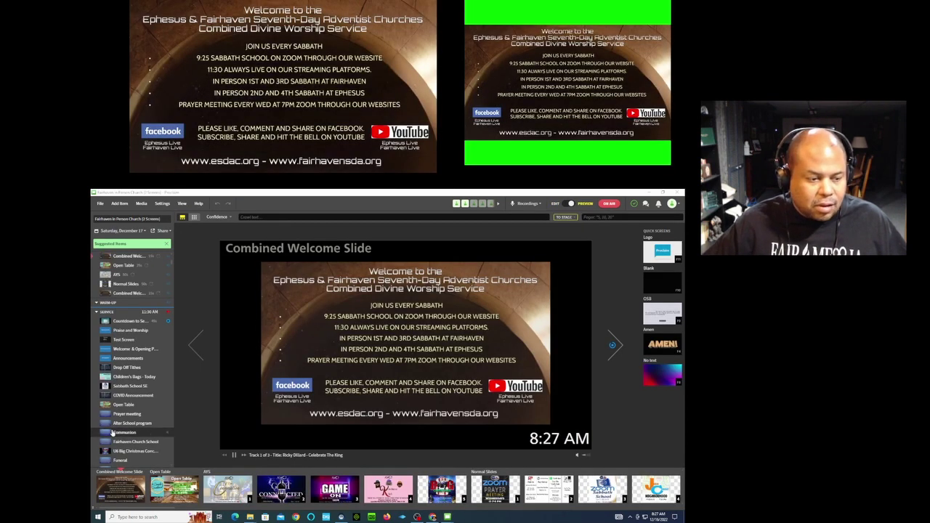
{"action": "left_click", "coordinate": [111, 452]}
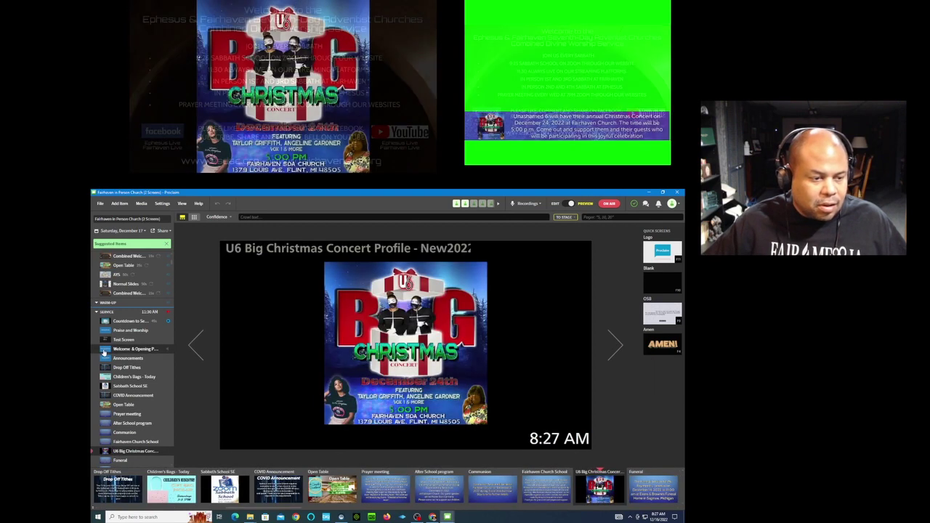
{"action": "scroll", "coordinate": [105, 352], "scroll_direction": "down", "scroll_amount": 5}
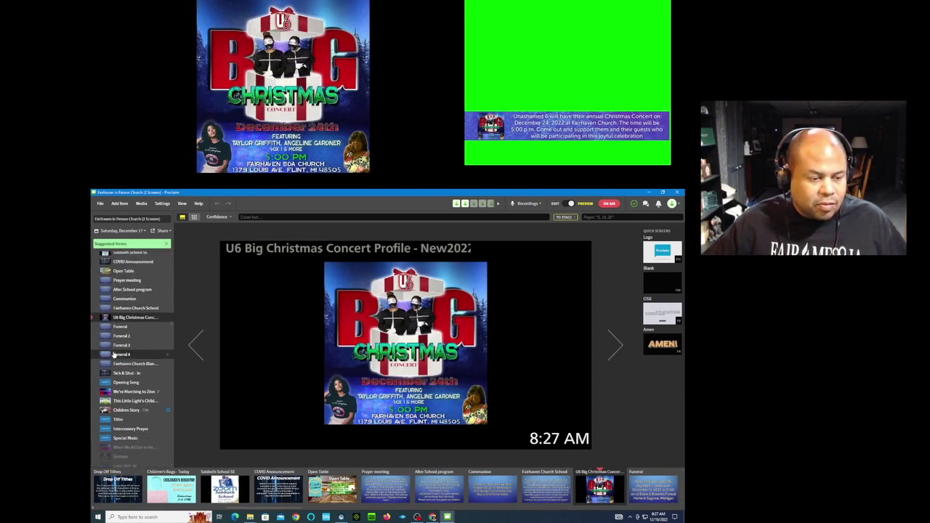
{"action": "scroll", "coordinate": [112, 360], "scroll_direction": "down", "scroll_amount": 1}
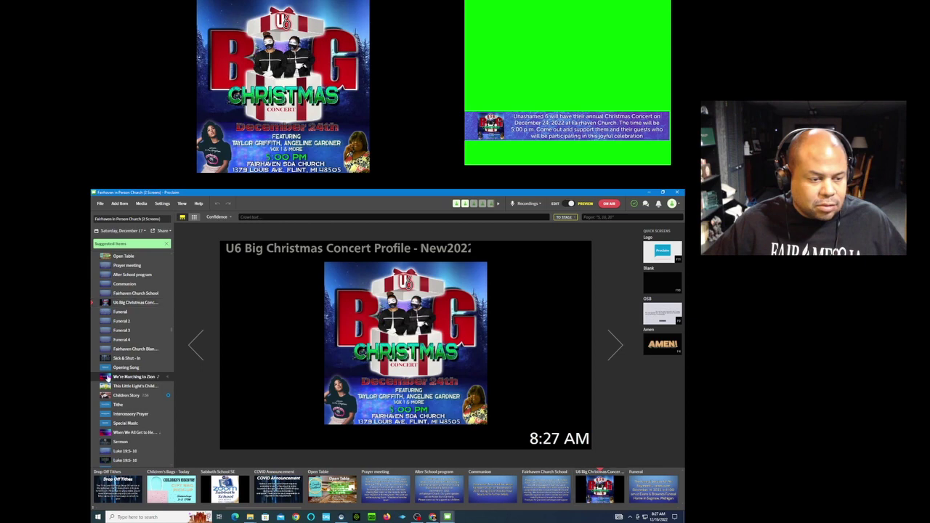
{"action": "left_click", "coordinate": [107, 377]}
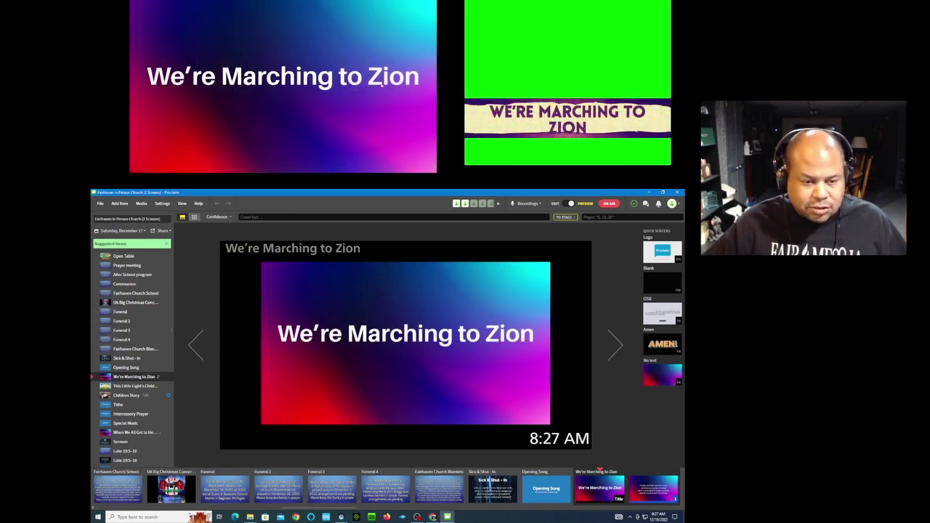
Advance through verse 1 and chorus to verse 2, then switch back to Edit mode.
{"action": "left_click", "coordinate": [616, 352]}
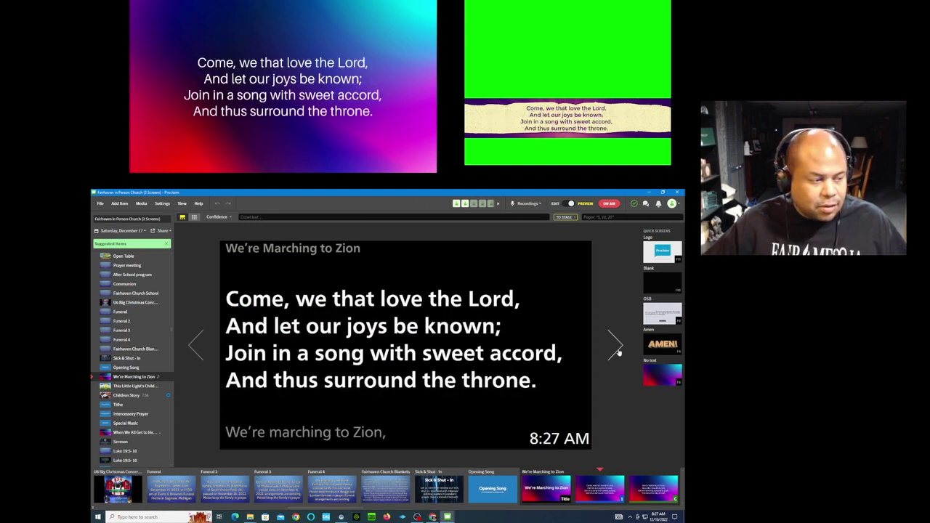
{"action": "left_click", "coordinate": [617, 352]}
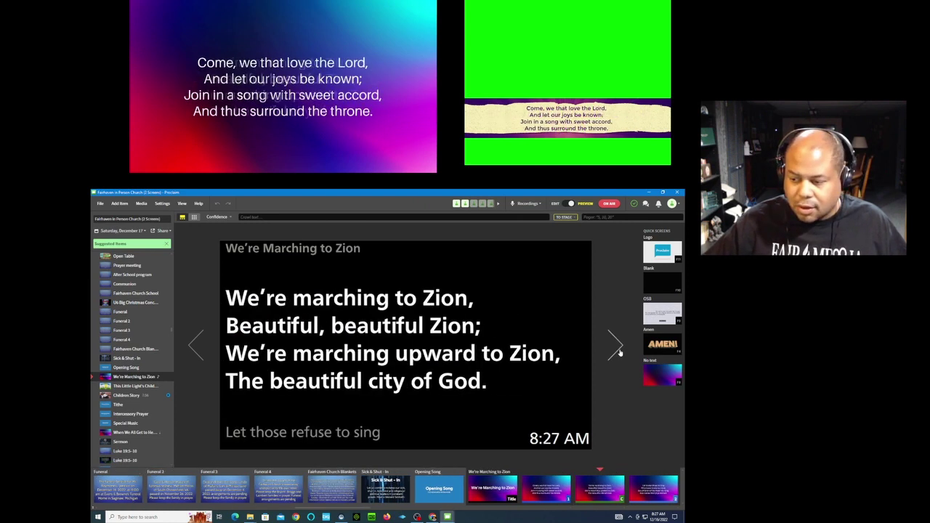
{"action": "left_click", "coordinate": [616, 352]}
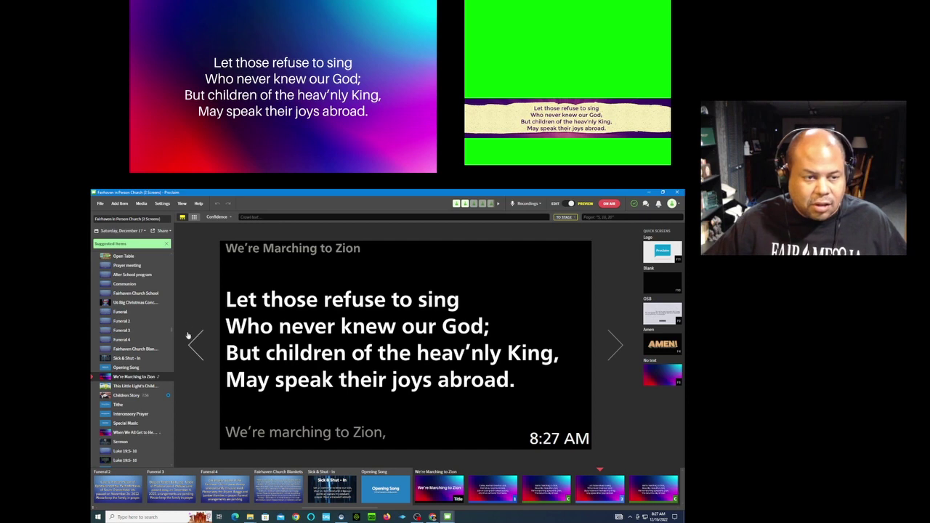
{"action": "left_click", "coordinate": [557, 206]}
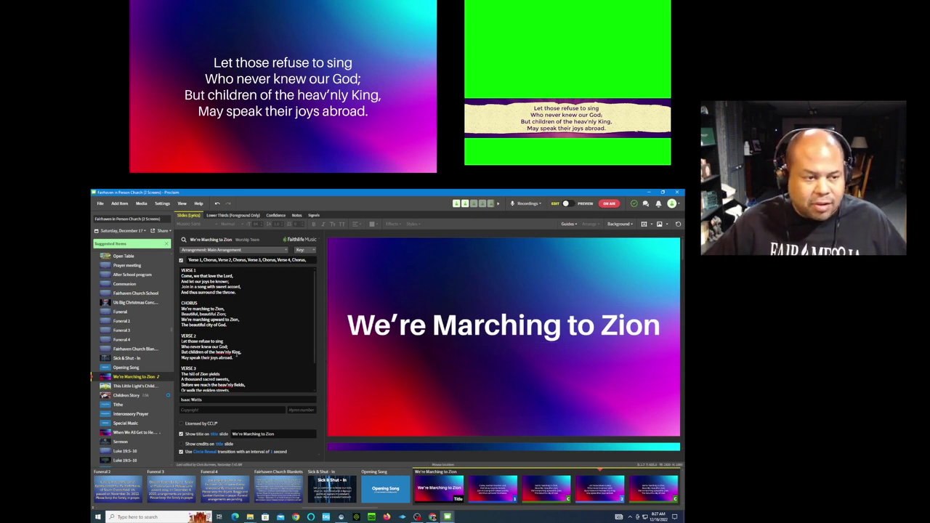
Take the outputs off air and reopen the Praise and Worship item.
{"action": "left_click", "coordinate": [611, 205]}
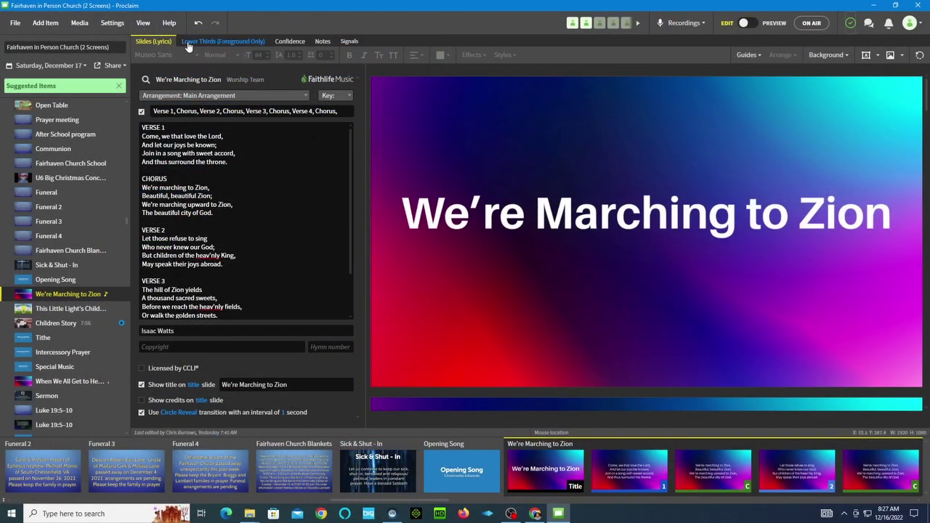
{"action": "scroll", "coordinate": [83, 187], "scroll_direction": "up", "scroll_amount": 5}
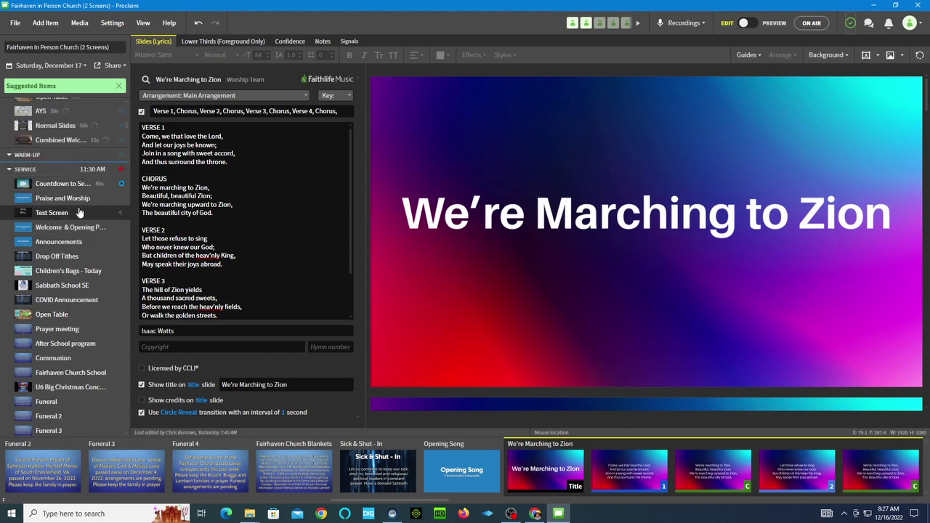
{"action": "scroll", "coordinate": [56, 210], "scroll_direction": "up", "scroll_amount": 1}
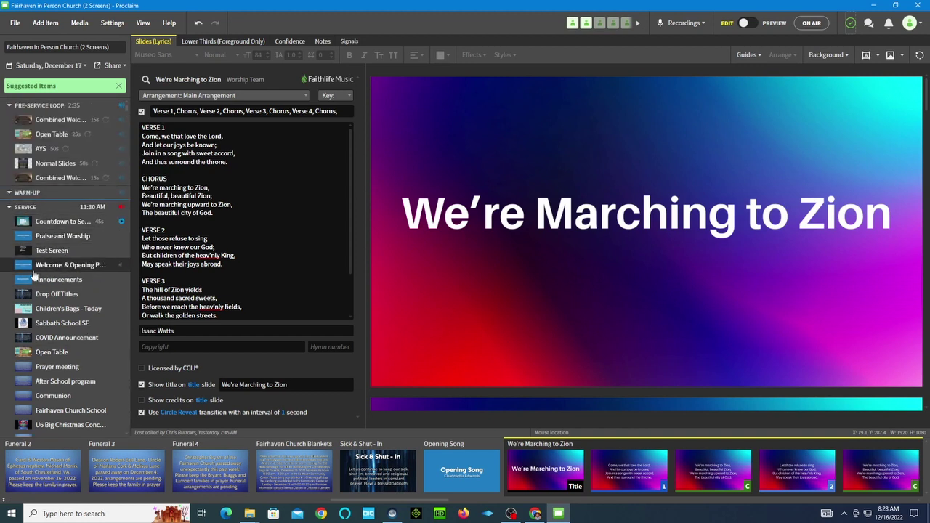
{"action": "left_click", "coordinate": [50, 238]}
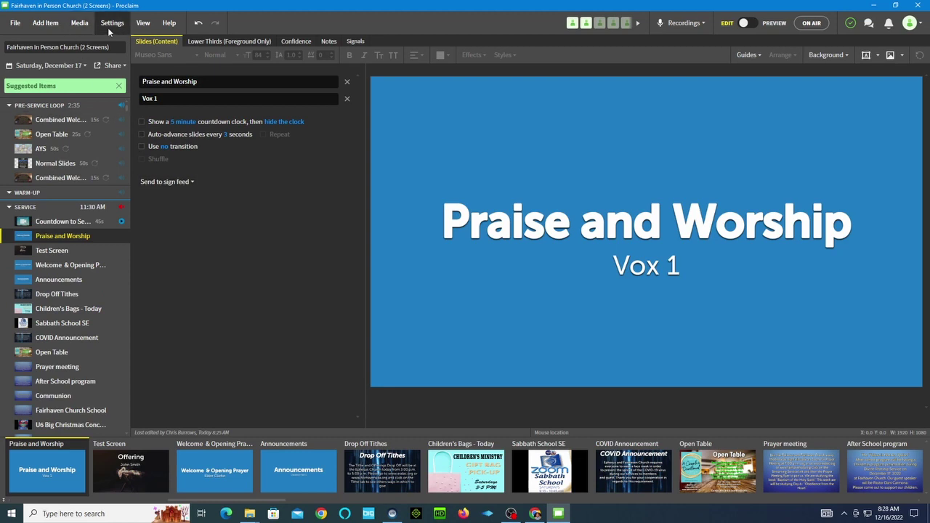
{"action": "left_click", "coordinate": [82, 25]}
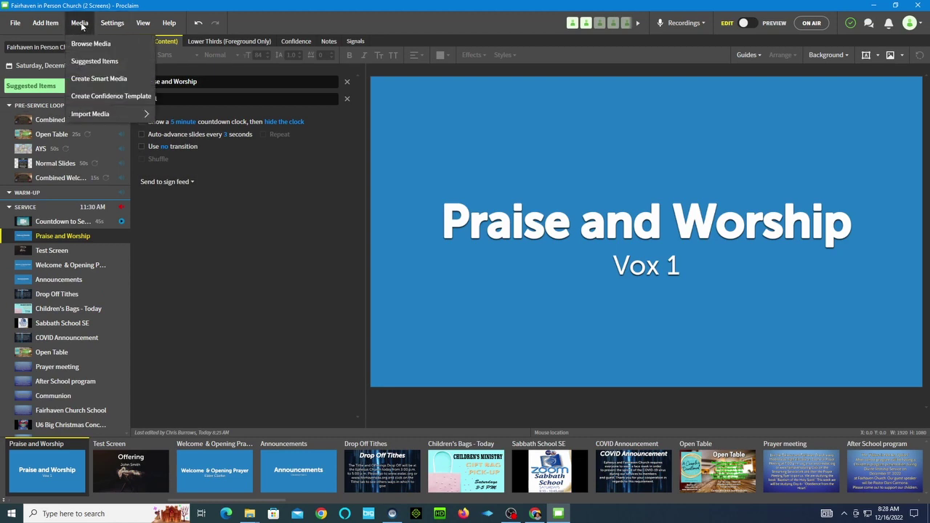
Choose Create Smart Media from the Media menu to bring up the template choices.
{"action": "left_click", "coordinate": [95, 80]}
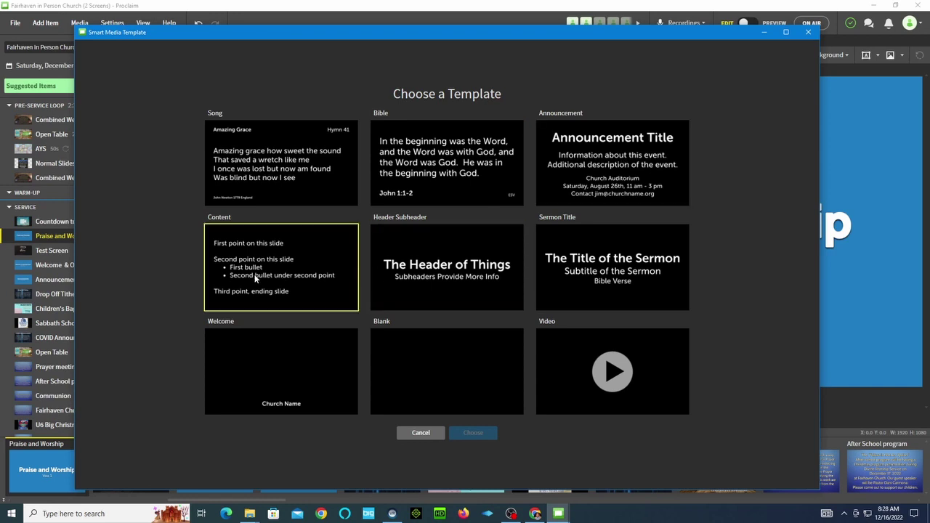
Choose the Header Subheader template and load it into the template editor.
{"action": "left_click", "coordinate": [460, 280]}
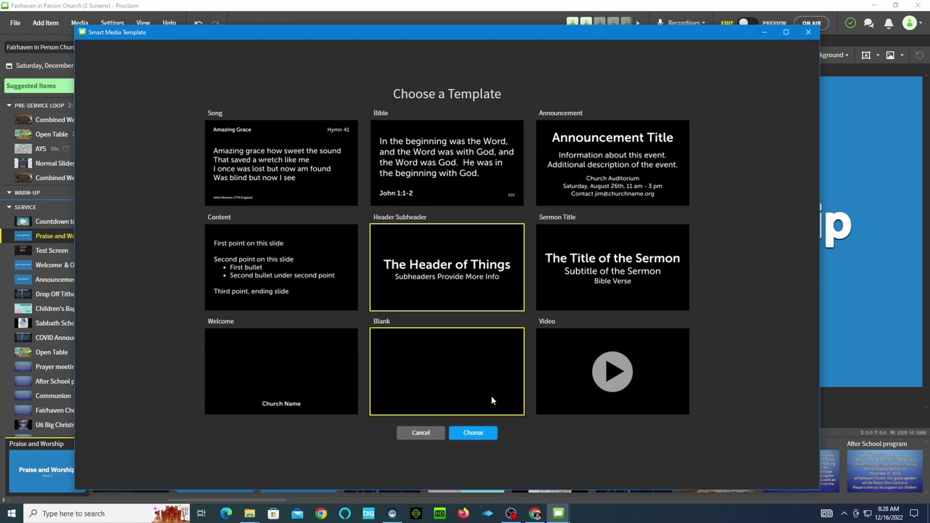
{"action": "left_click", "coordinate": [478, 435]}
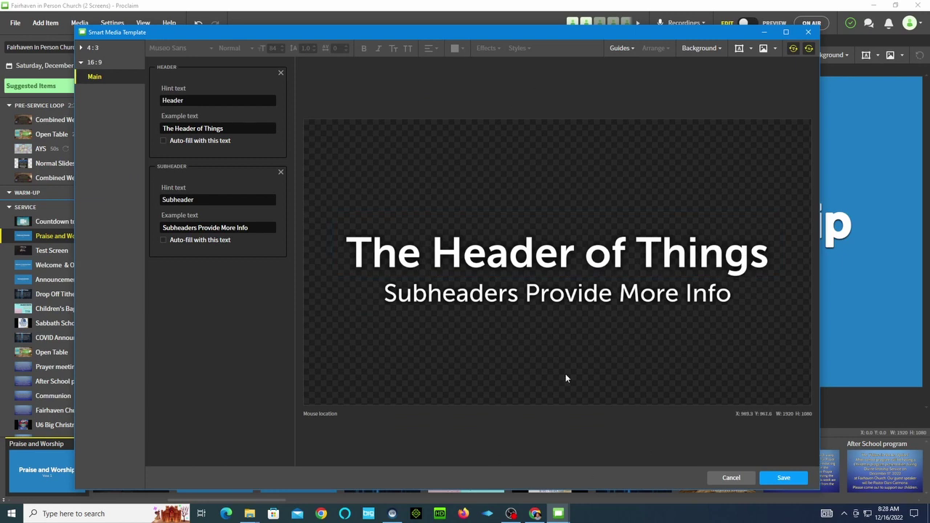
Set the header hint to 'Order of Service' and the subheader hint to 'Person Presenting'.
{"action": "left_click", "coordinate": [484, 263]}
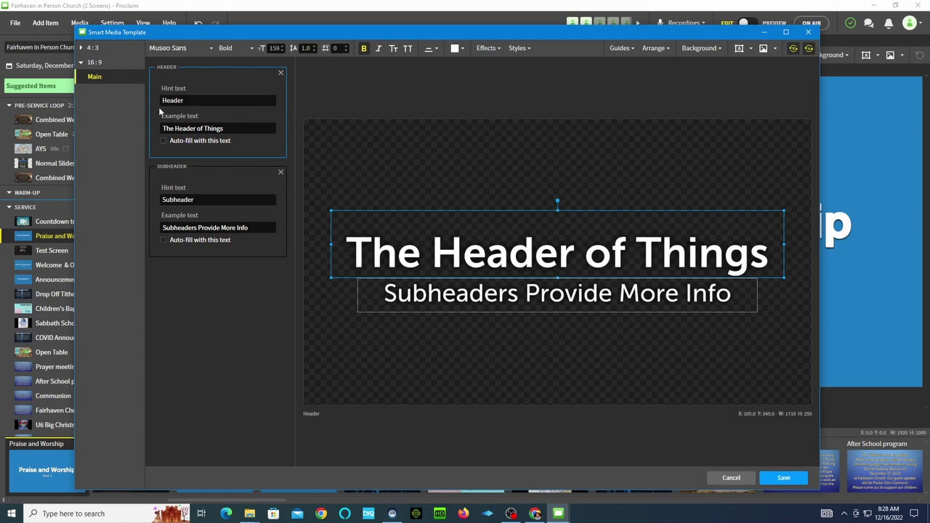
{"action": "left_click", "coordinate": [455, 301]}
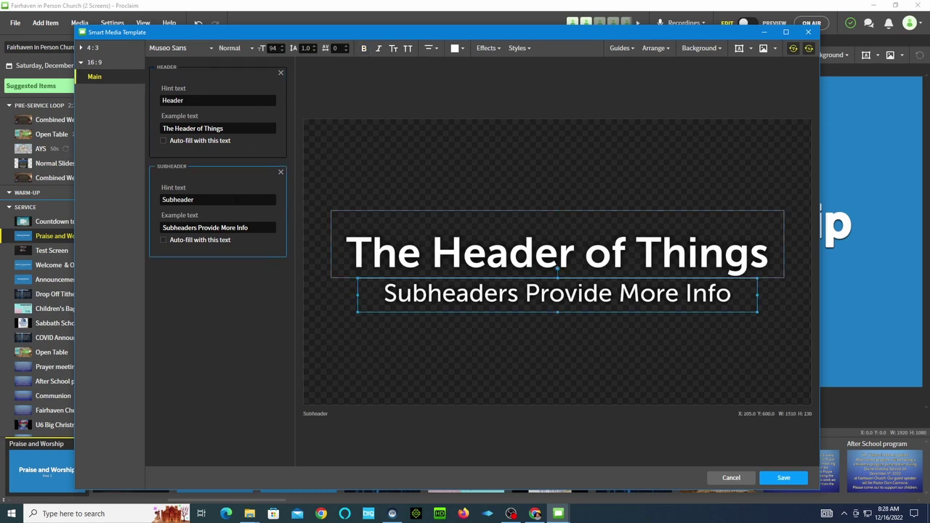
{"action": "left_click", "coordinate": [459, 253]}
{"action": "left_click", "coordinate": [218, 101]}
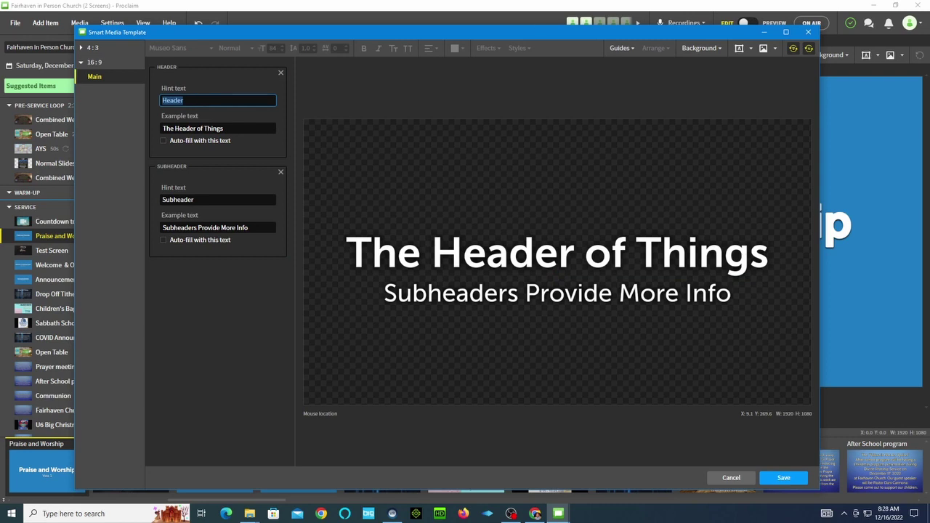
{"action": "type", "text": "Order of Service"}
{"action": "left_click", "coordinate": [207, 203]}
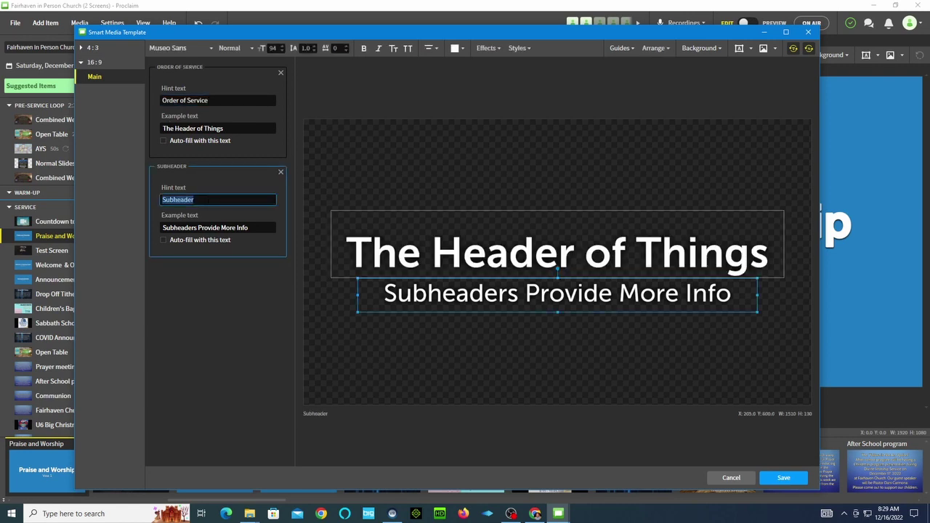
{"action": "type", "text": "Person Presenting"}
Set the example texts to 'Offering' for the header and 'Elder Smith' for the subheader.
{"action": "left_click", "coordinate": [567, 262]}
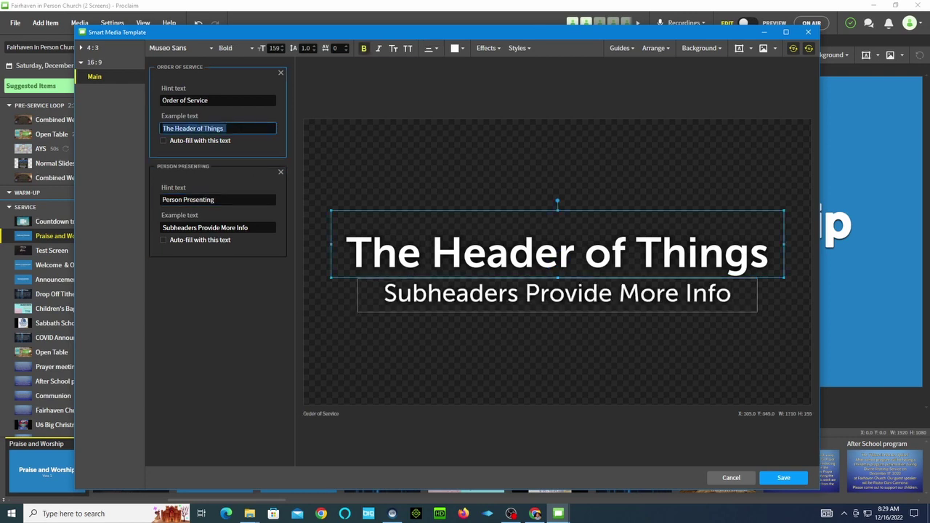
{"action": "type", "text": "Offering"}
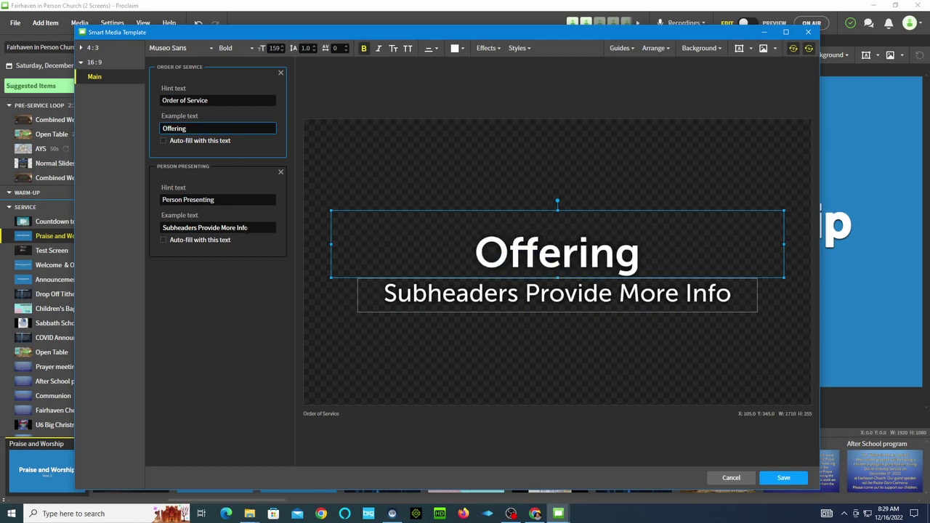
{"action": "left_click", "coordinate": [247, 232]}
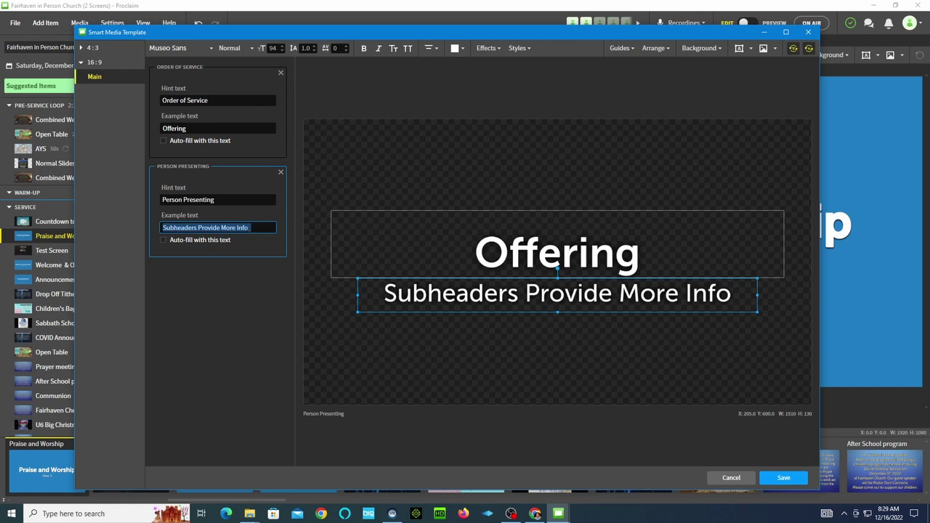
{"action": "type", "text": "Elder Smith"}
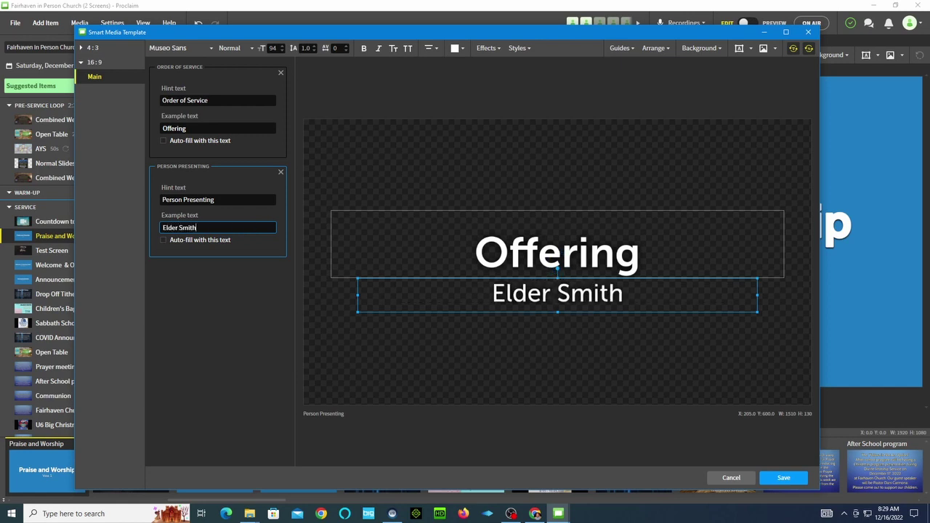
{"action": "left_click", "coordinate": [469, 176]}
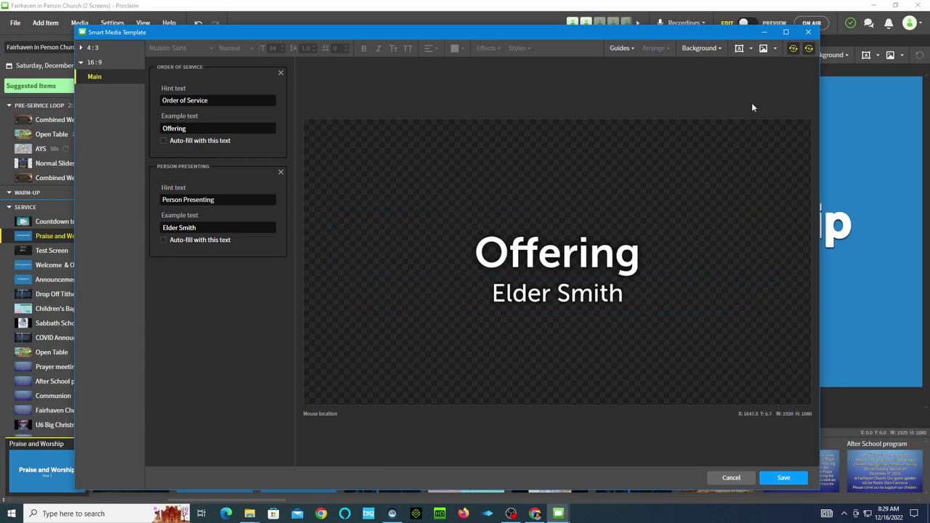
Fill the template background with solid blue, then select the Offering text box.
{"action": "left_click", "coordinate": [720, 48]}
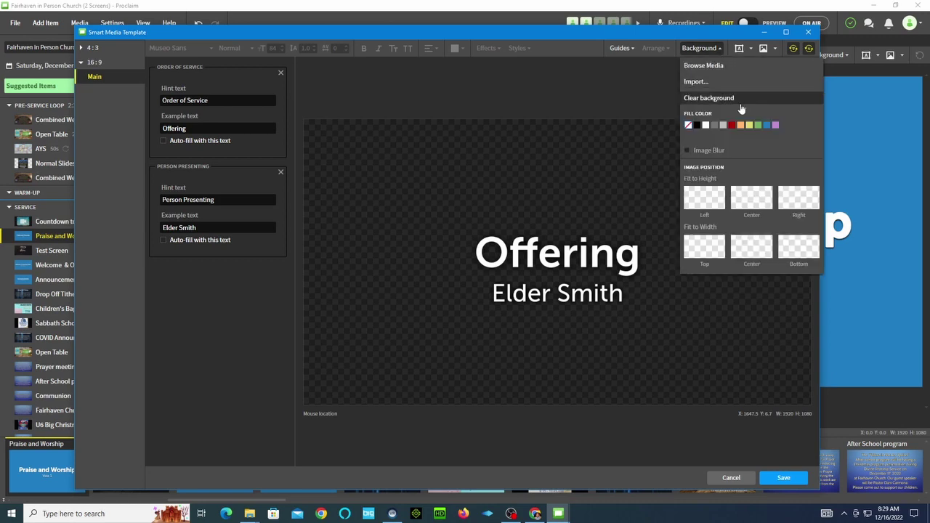
{"action": "left_click", "coordinate": [767, 125]}
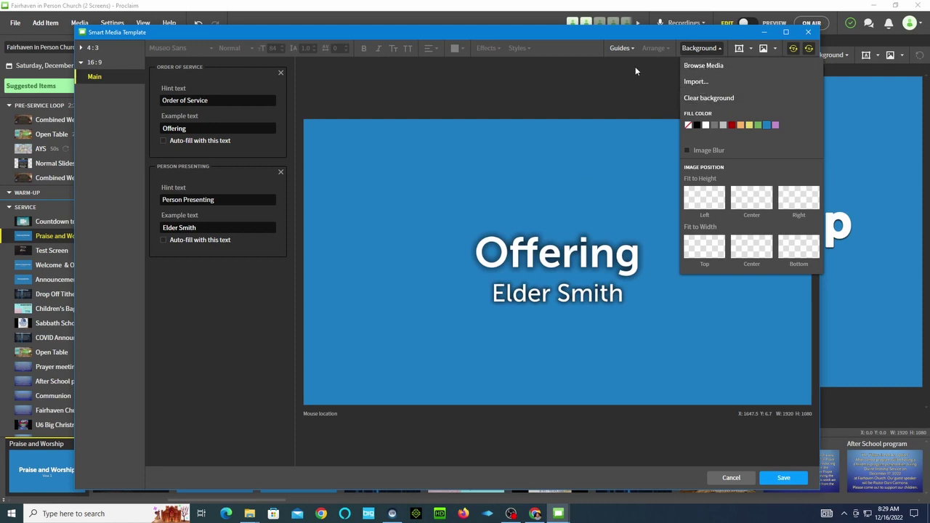
{"action": "left_click", "coordinate": [534, 186]}
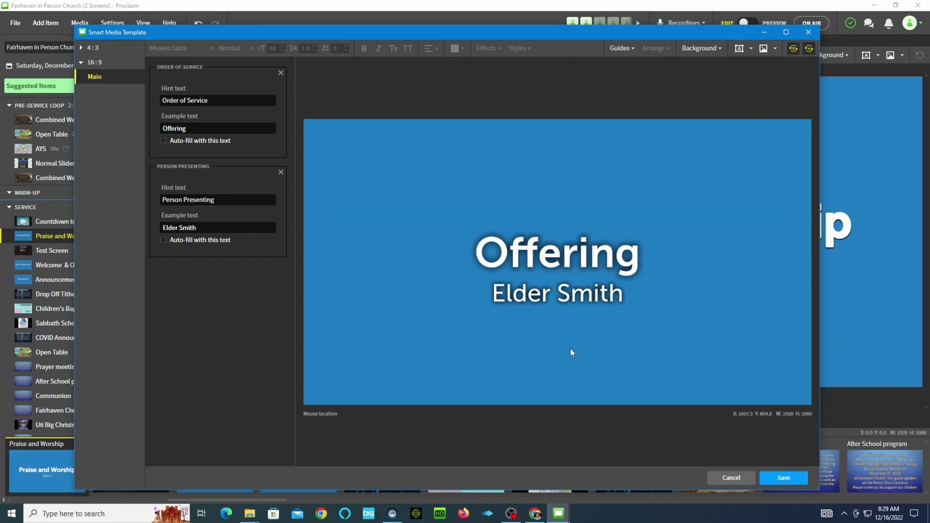
{"action": "left_click", "coordinate": [514, 264]}
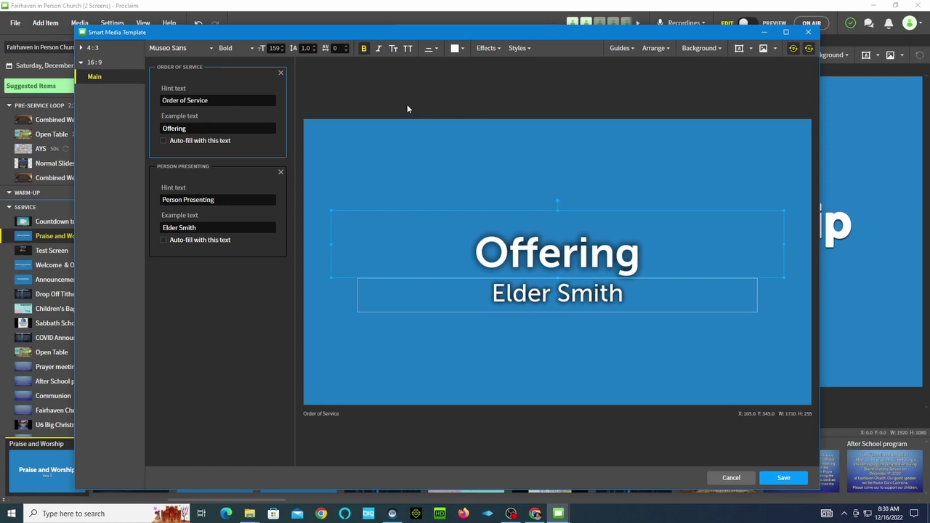
Centre the Offering title vertically and colour it yellow (#EDD115).
{"action": "left_click", "coordinate": [364, 48]}
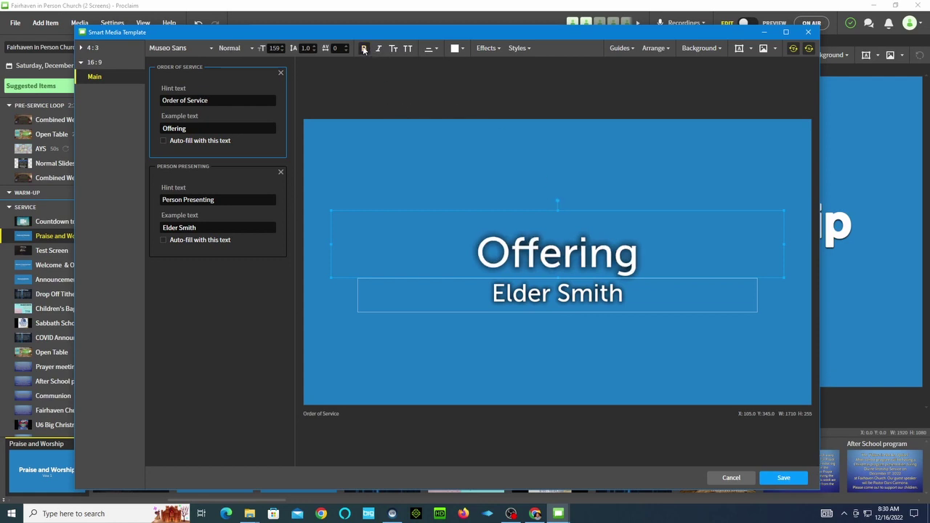
{"action": "left_click", "coordinate": [364, 49]}
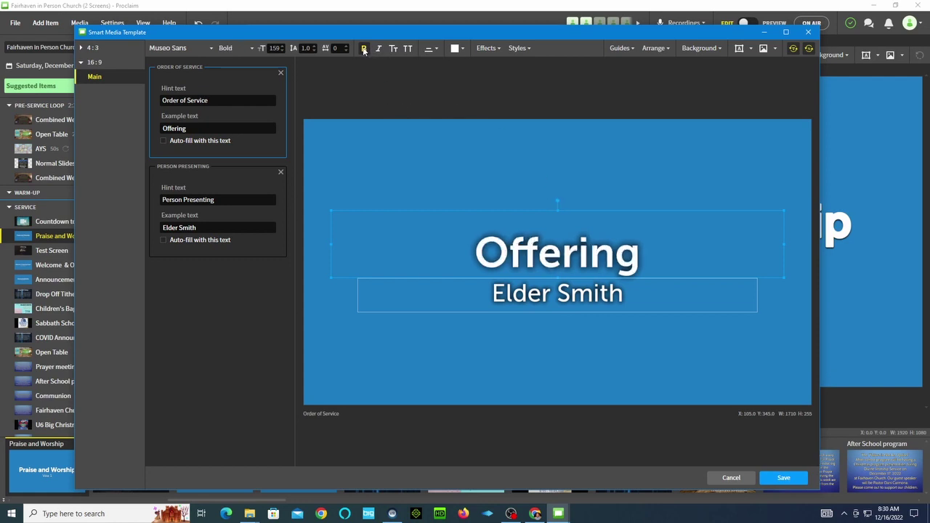
{"action": "left_click", "coordinate": [436, 50]}
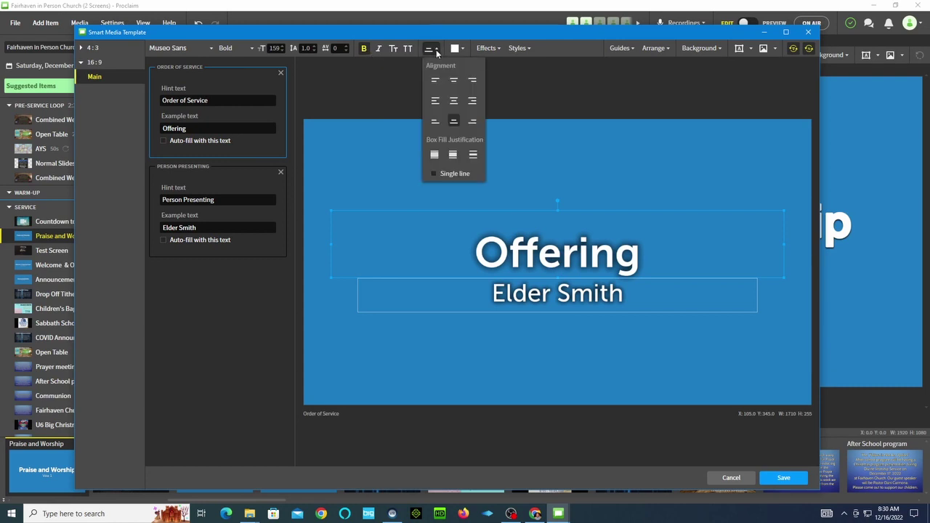
{"action": "left_click", "coordinate": [455, 102]}
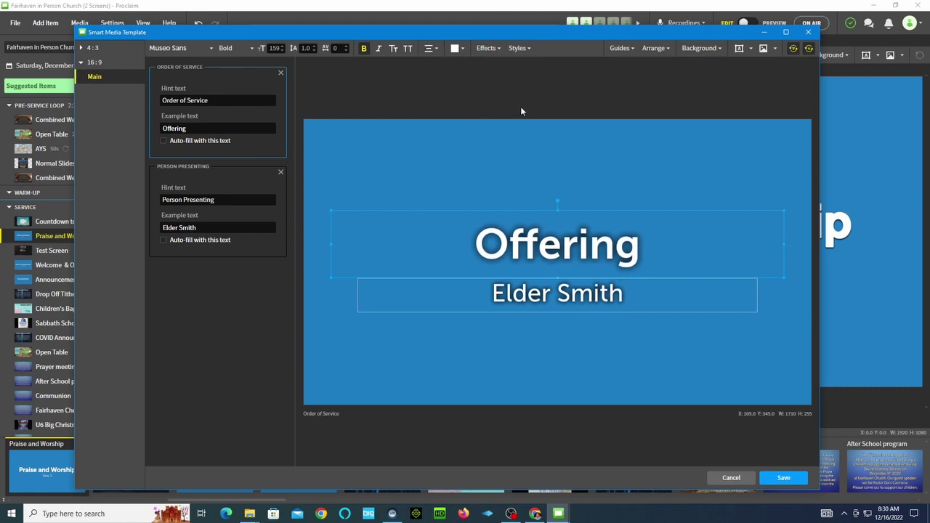
{"action": "left_click", "coordinate": [464, 49]}
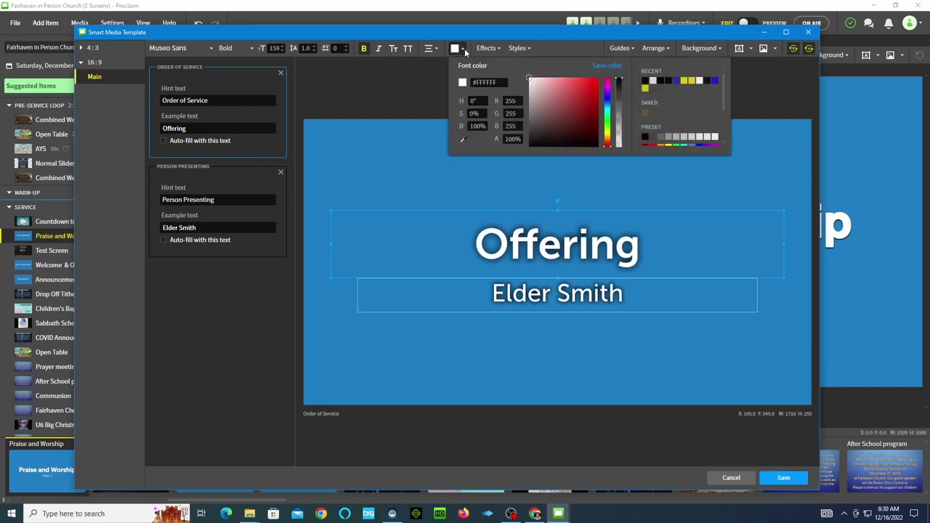
{"action": "left_click", "coordinate": [693, 81]}
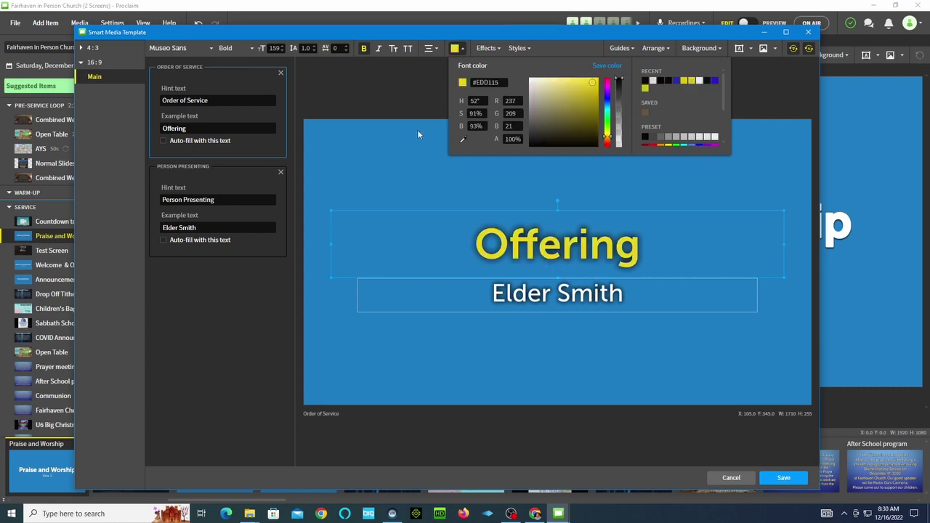
{"action": "left_click", "coordinate": [485, 49]}
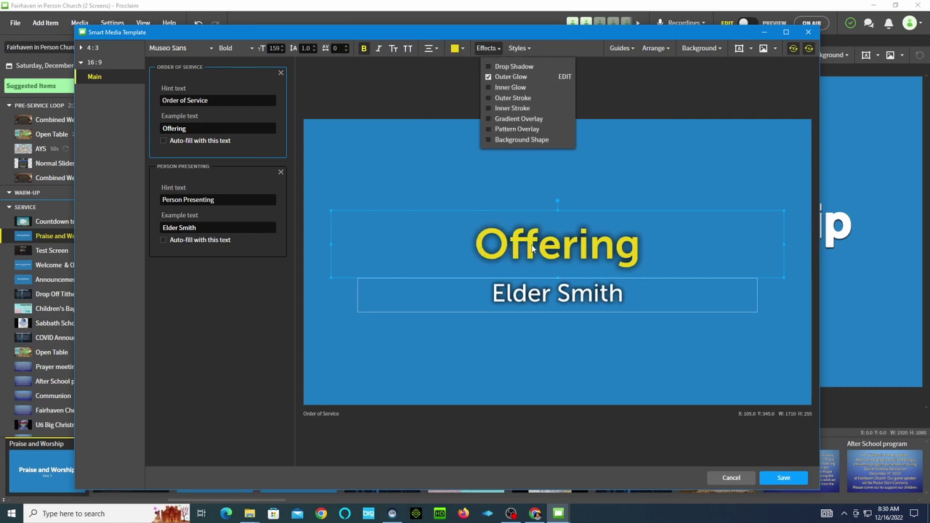
Replace the Offering title's outer glow with a drop shadow at direction 300, depth 5.
{"action": "left_click", "coordinate": [489, 77]}
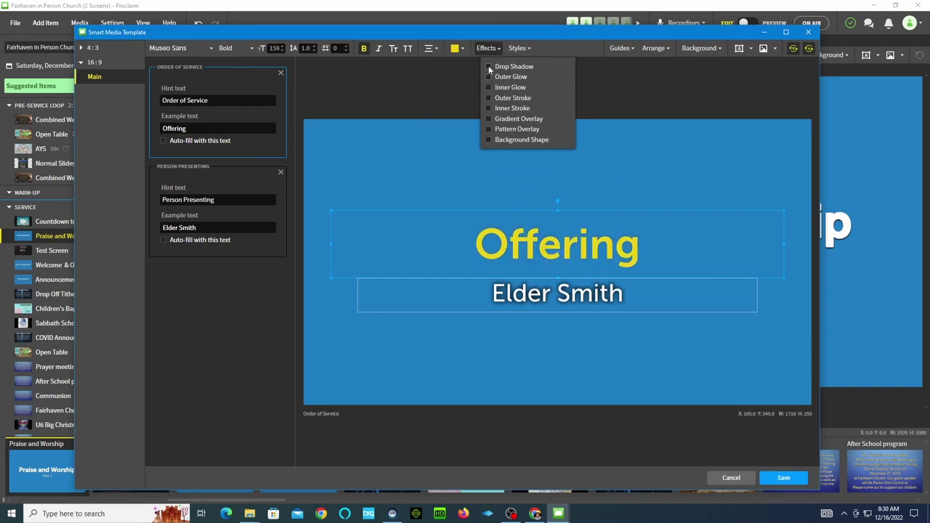
{"action": "left_click", "coordinate": [489, 67]}
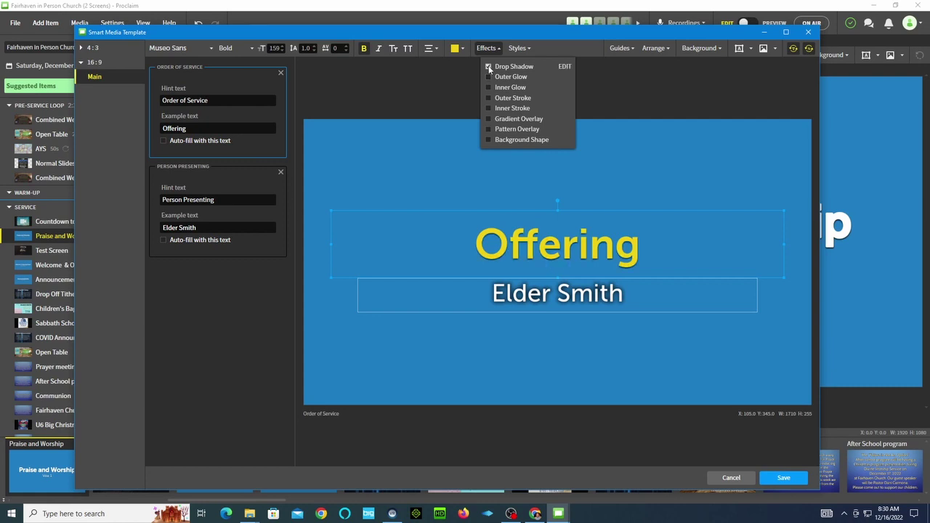
{"action": "left_click", "coordinate": [564, 68]}
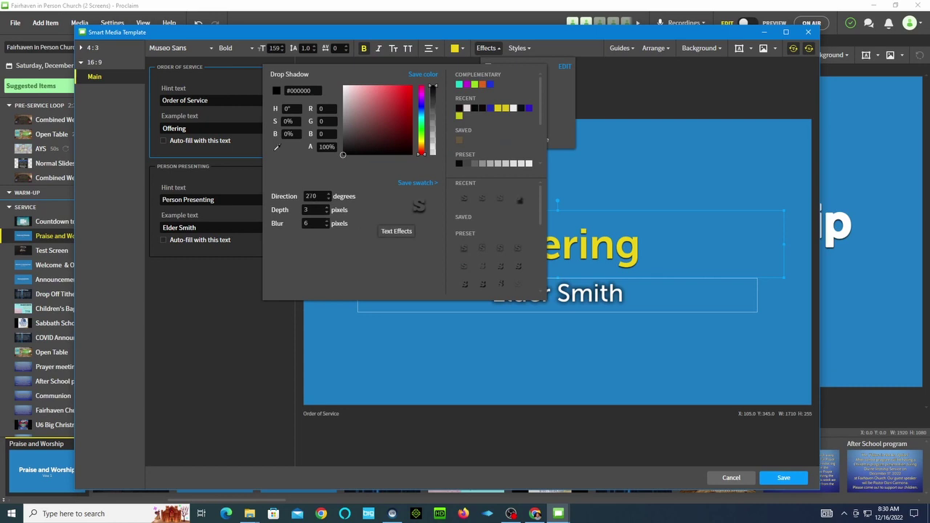
{"action": "left_click", "coordinate": [312, 196]}
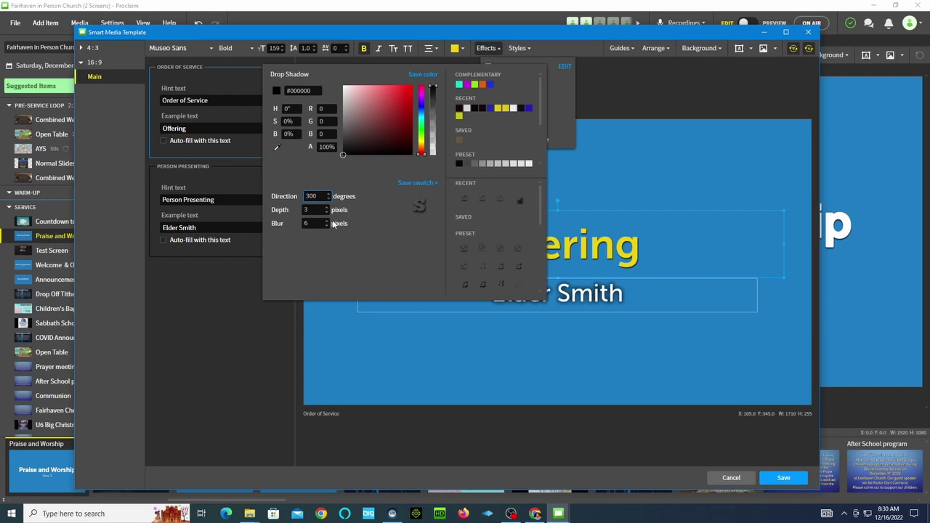
{"action": "left_click", "coordinate": [314, 209]}
{"action": "type", "text": "5"}
{"action": "left_click", "coordinate": [563, 93]}
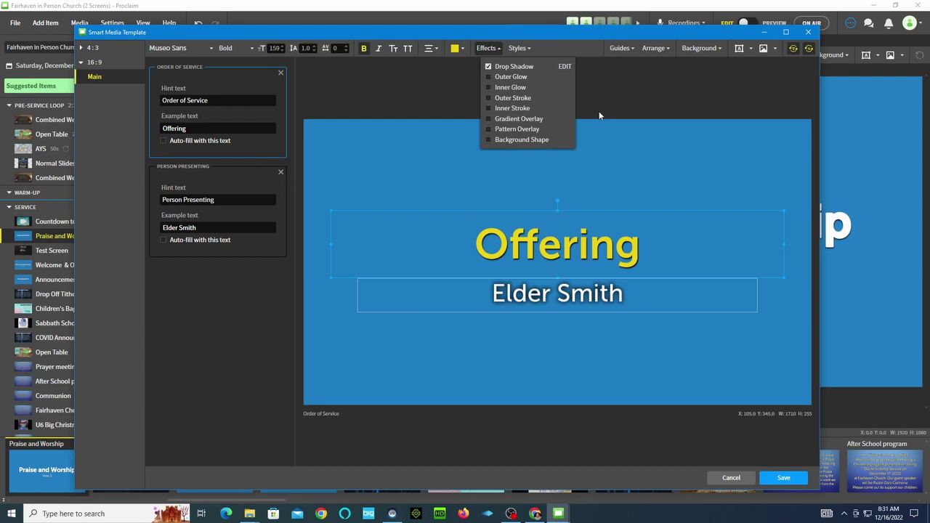
Add an outer stroke to the Offering title.
{"action": "left_click", "coordinate": [488, 98]}
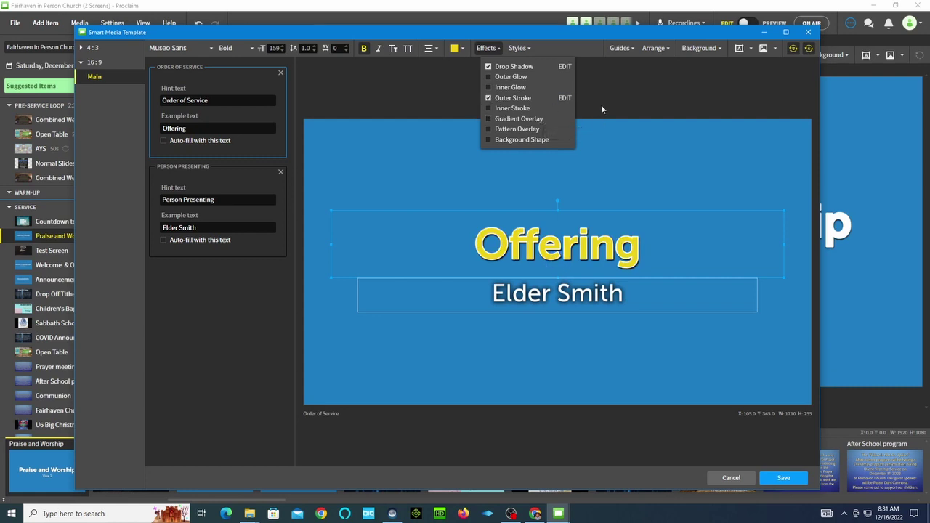
{"action": "left_click", "coordinate": [560, 103]}
{"action": "left_click", "coordinate": [529, 48]}
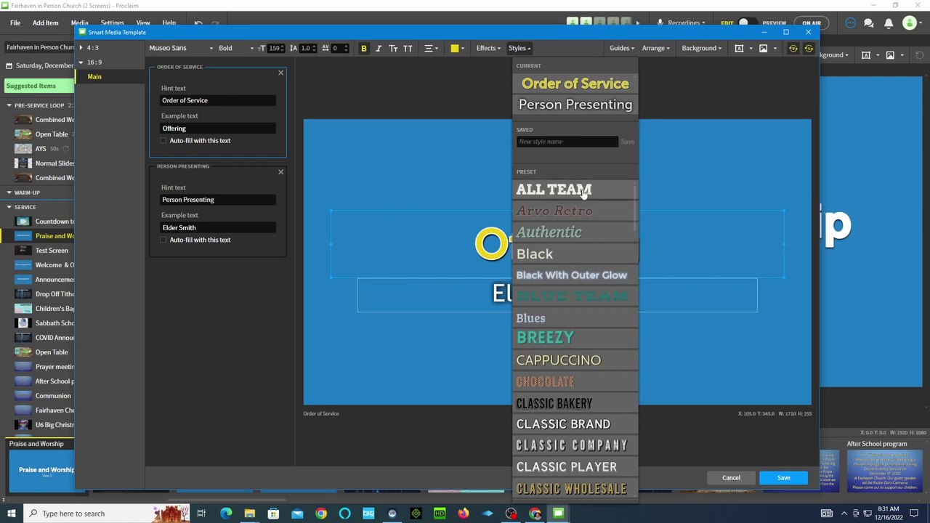
{"action": "left_click", "coordinate": [564, 336]}
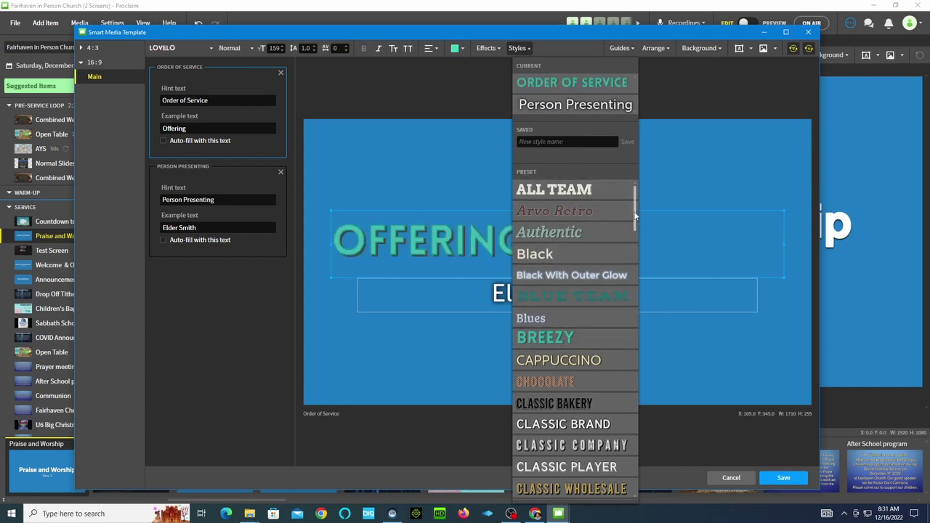
{"action": "left_click", "coordinate": [673, 147]}
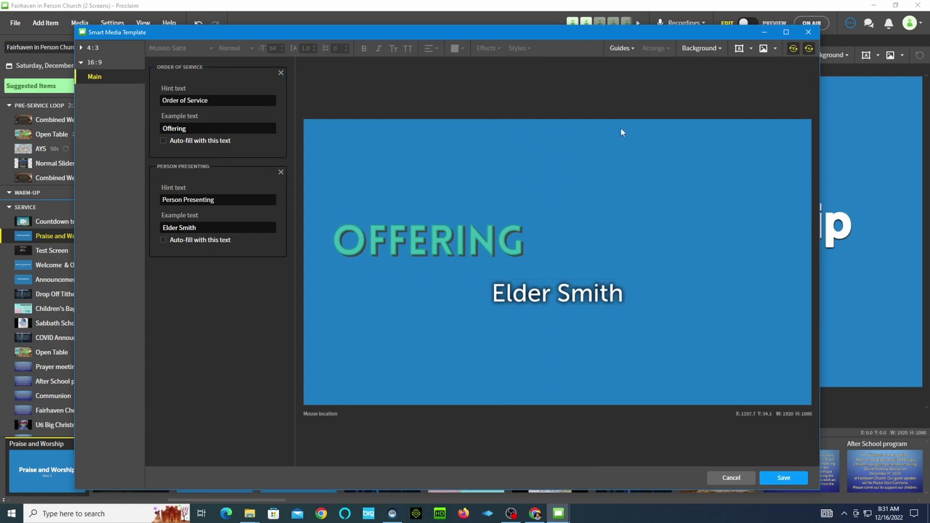
{"action": "key", "text": "ctrl+z"}
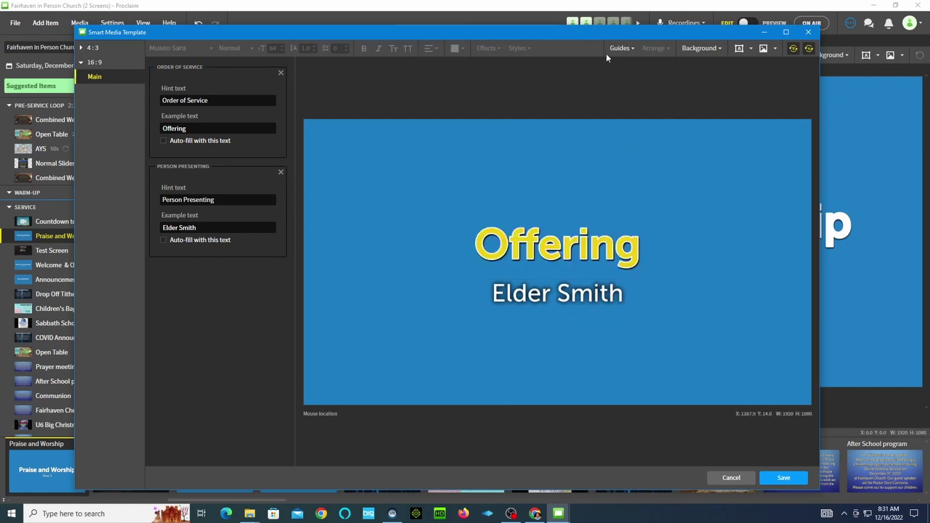
{"action": "left_click", "coordinate": [718, 49]}
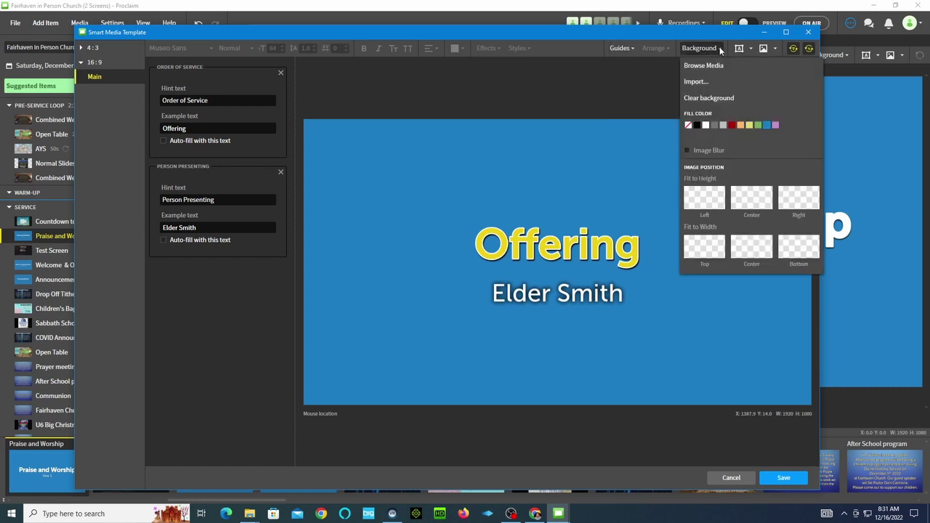
{"action": "left_click", "coordinate": [730, 39]}
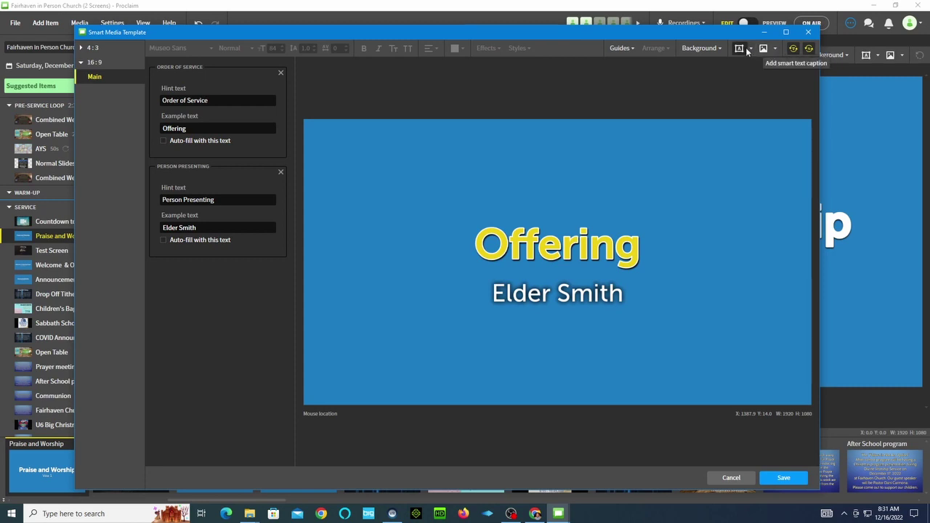
Add a centred Text caption and position it below Elder Smith.
{"action": "left_click", "coordinate": [751, 50]}
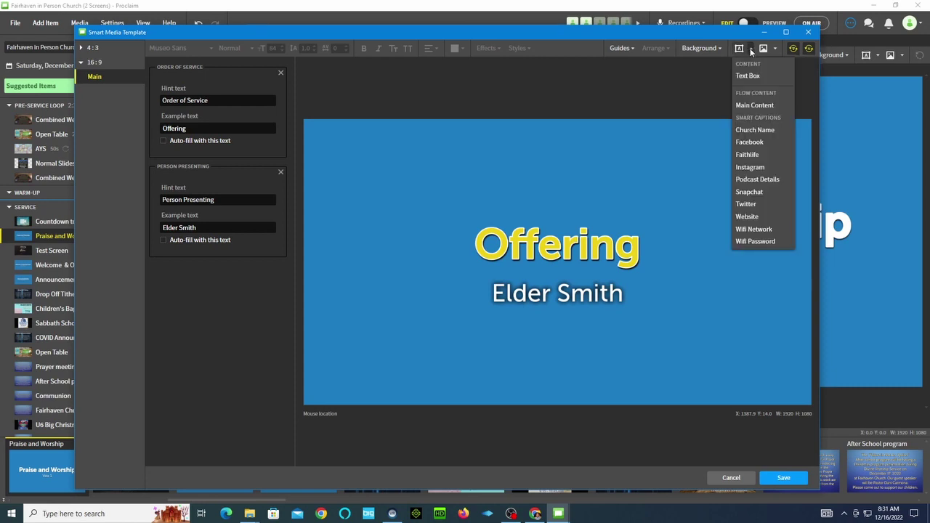
{"action": "left_click", "coordinate": [755, 77]}
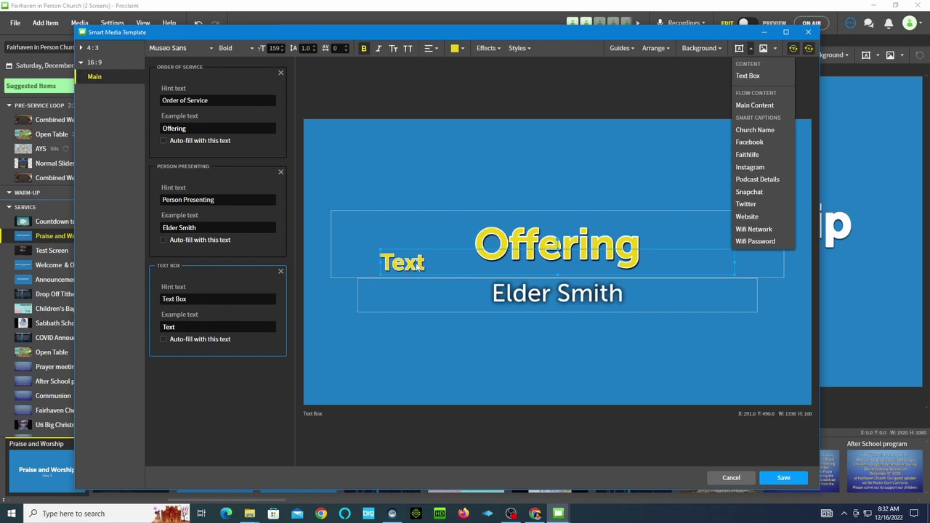
{"action": "left_click_drag", "start_coordinate": [412, 269], "coordinate": [421, 349]}
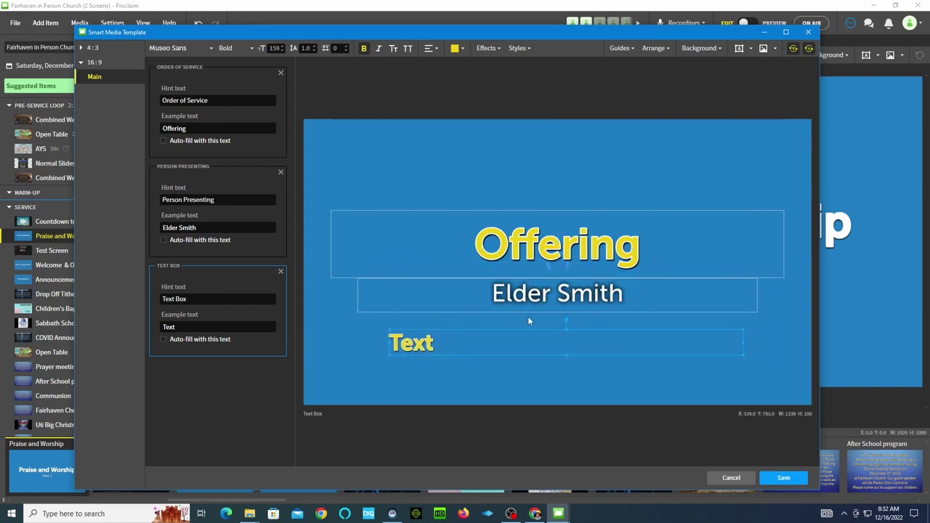
{"action": "left_click", "coordinate": [430, 48]}
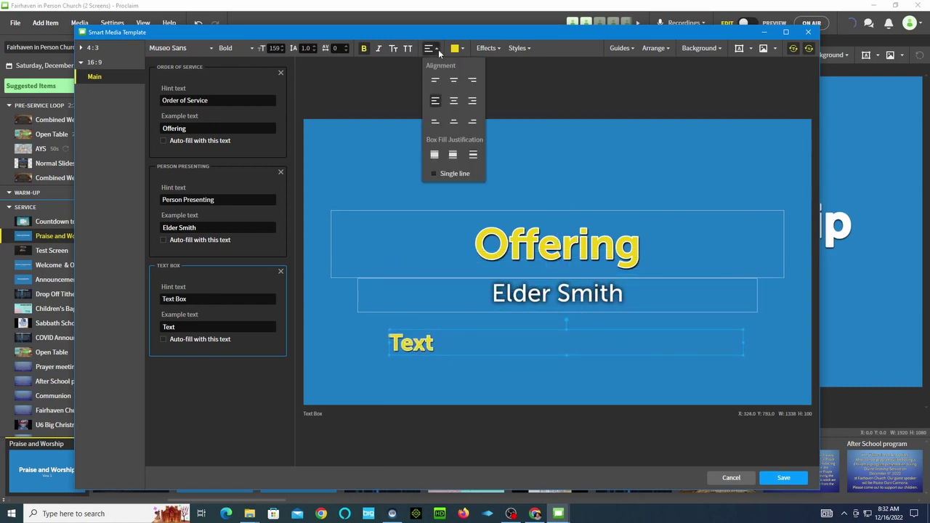
{"action": "left_click", "coordinate": [455, 102]}
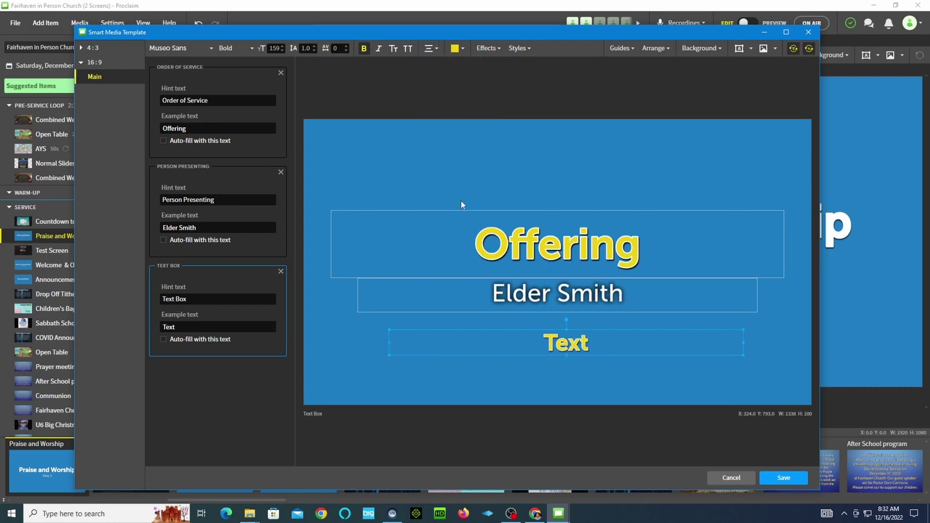
{"action": "mouse_move", "coordinate": [576, 351]}
{"action": "left_mouse_down"}
{"action": "mouse_move", "coordinate": [556, 341]}
{"action": "mouse_move", "coordinate": [566, 341]}
{"action": "left_mouse_up"}
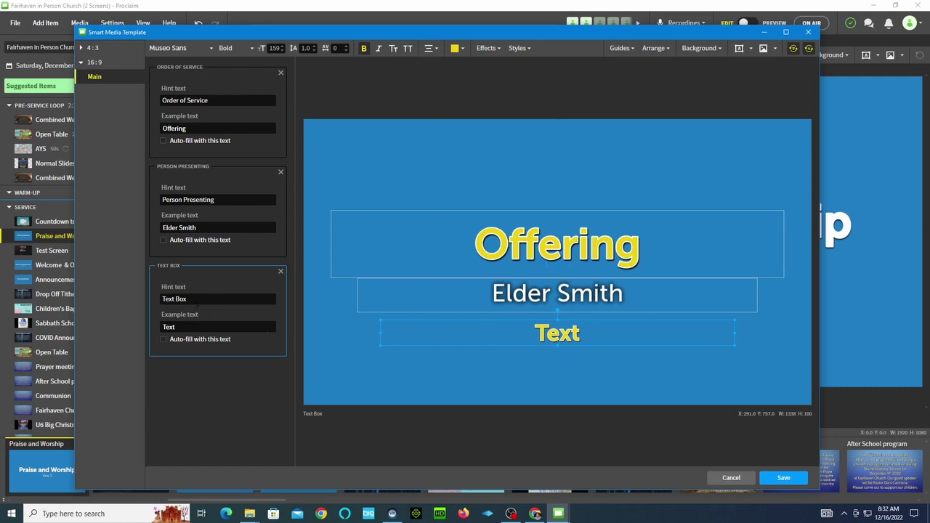
Set the new line's hint and example text to 'Fairhaven Church', fit it under Elder Smith, and save.
{"action": "left_click", "coordinate": [197, 300]}
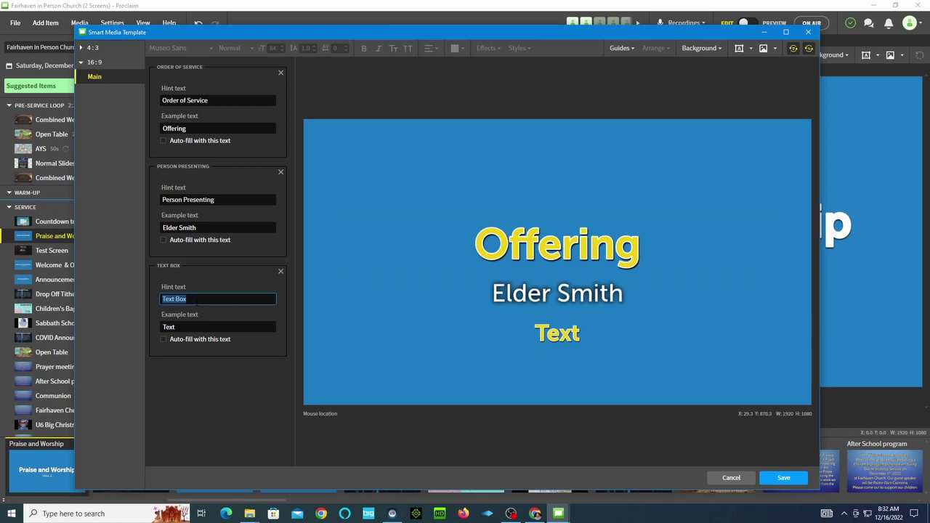
{"action": "type", "text": "Fairhaven Church"}
{"action": "key", "text": "ctrl+shift+Left"}
{"action": "key", "text": "ctrl+shift+Left"}
{"action": "key", "text": "ctrl+c"}
{"action": "left_click", "coordinate": [175, 329]}
{"action": "key", "text": "ctrl+v"}
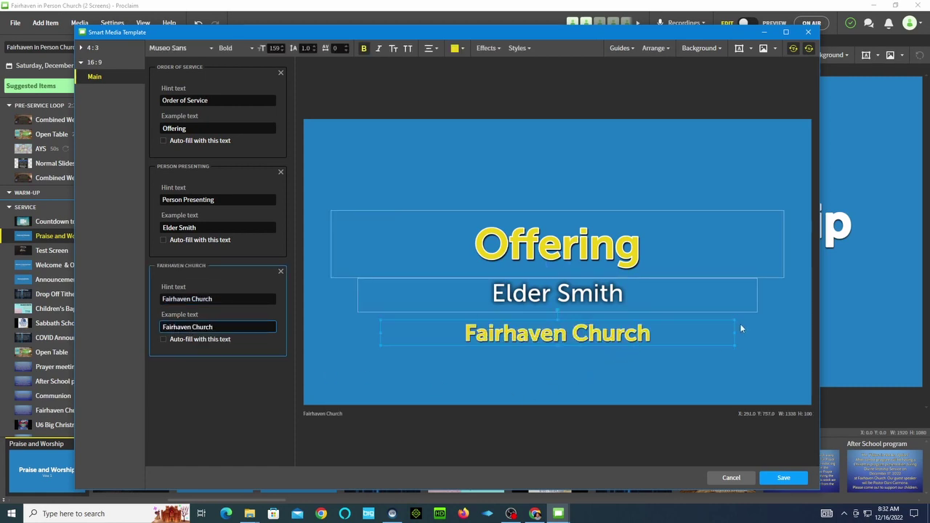
{"action": "left_click_drag", "start_coordinate": [735, 322], "coordinate": [633, 325]}
{"action": "left_click_drag", "start_coordinate": [532, 338], "coordinate": [584, 322]}
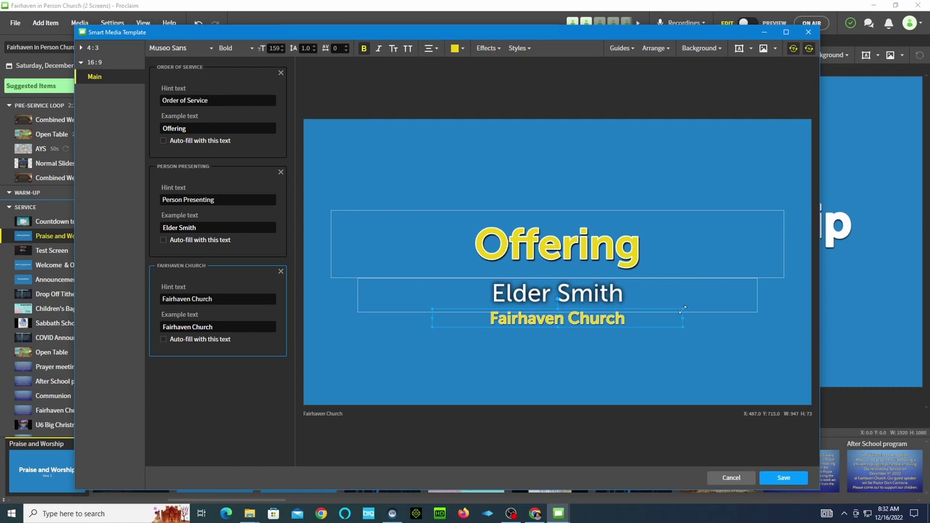
{"action": "left_click", "coordinate": [625, 372]}
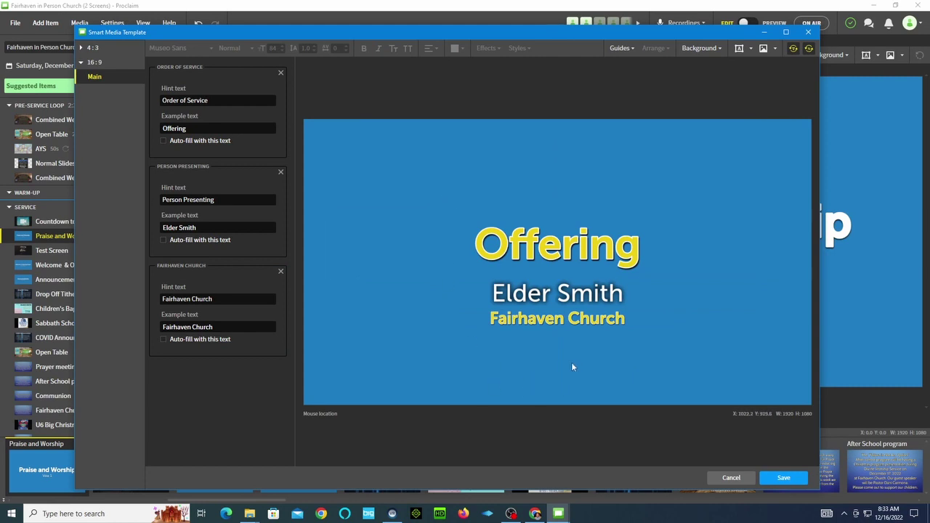
{"action": "left_click", "coordinate": [784, 478]}
{"action": "left_click", "coordinate": [426, 181]}
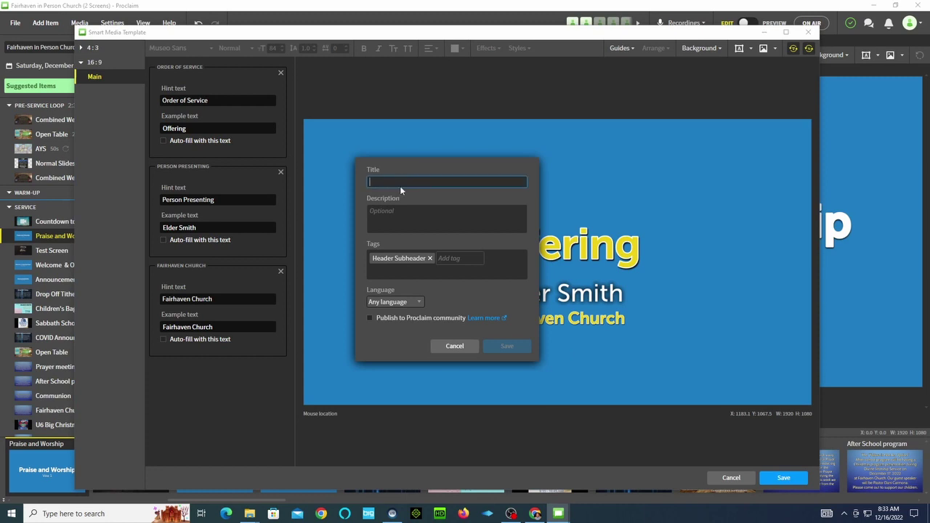
Save the template as 'Test Title 2' and go to the Media browser.
{"action": "type", "text": "Test Title 2"}
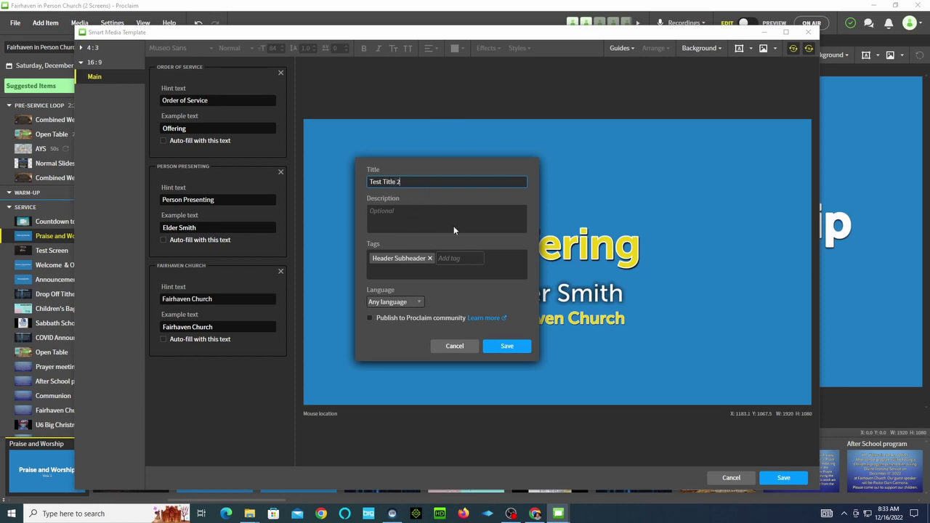
{"action": "left_click", "coordinate": [512, 349]}
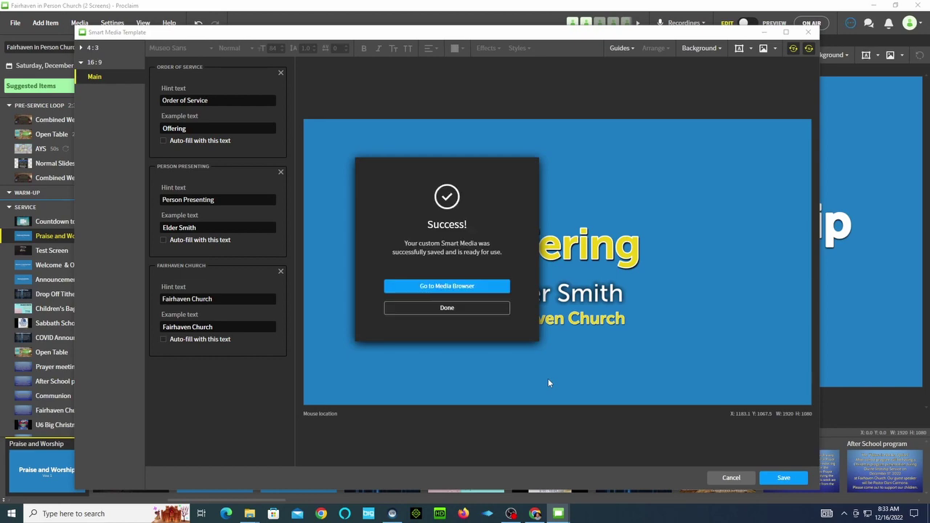
{"action": "left_click", "coordinate": [467, 288]}
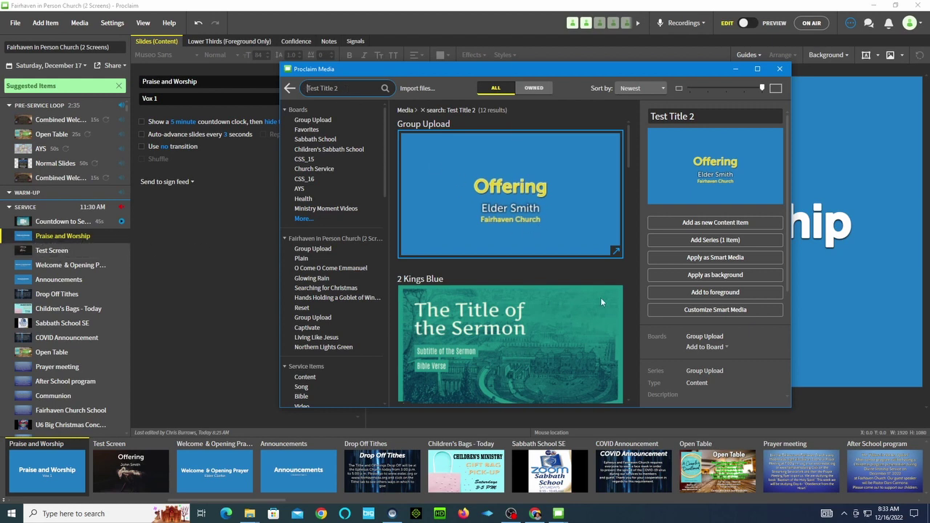
Add Test Title 2 as a new content item after Praise and Worship.
{"action": "left_click", "coordinate": [720, 231]}
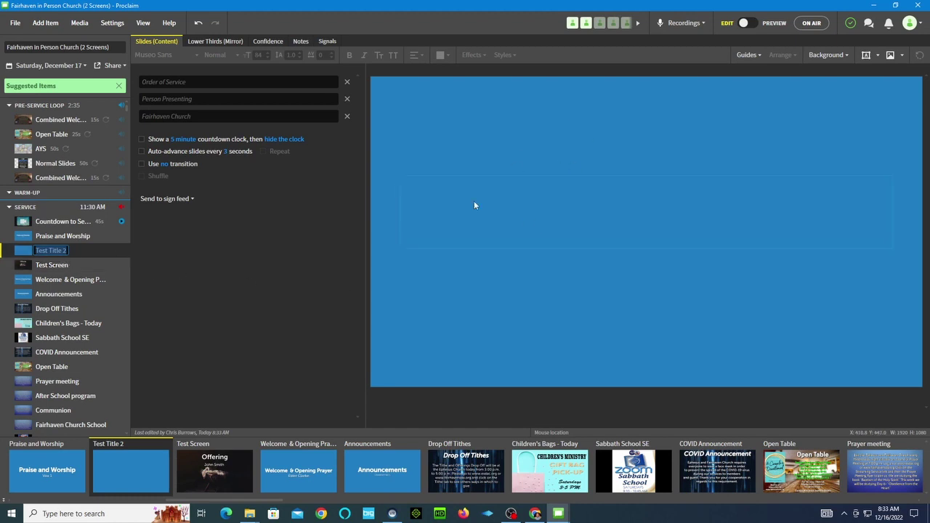
Name the new service item '6' and review its Lower Thirds and Content fields.
{"action": "type", "text": "6"}
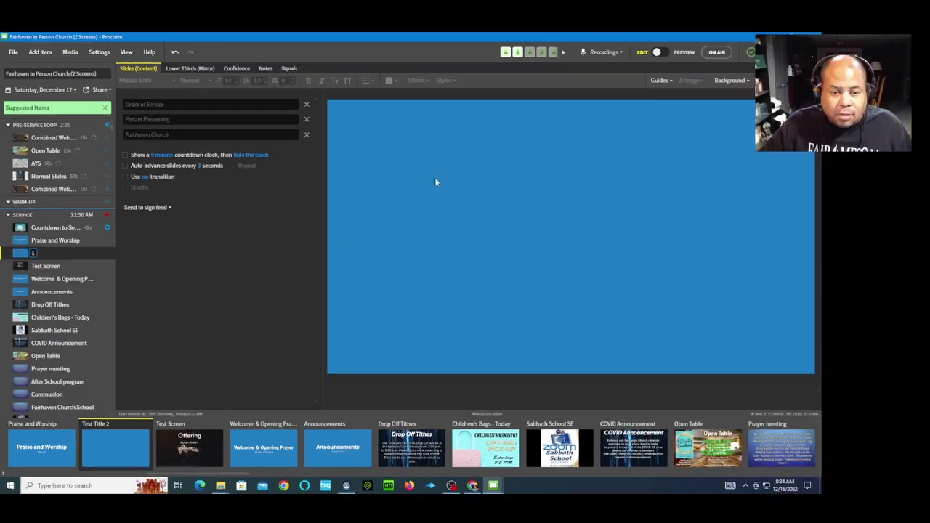
{"action": "left_click", "coordinate": [463, 229]}
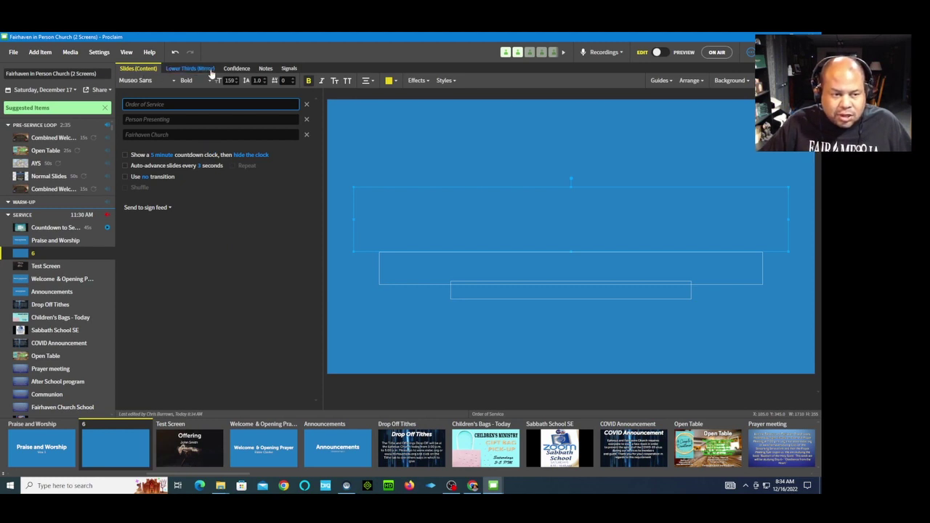
{"action": "left_click", "coordinate": [189, 69]}
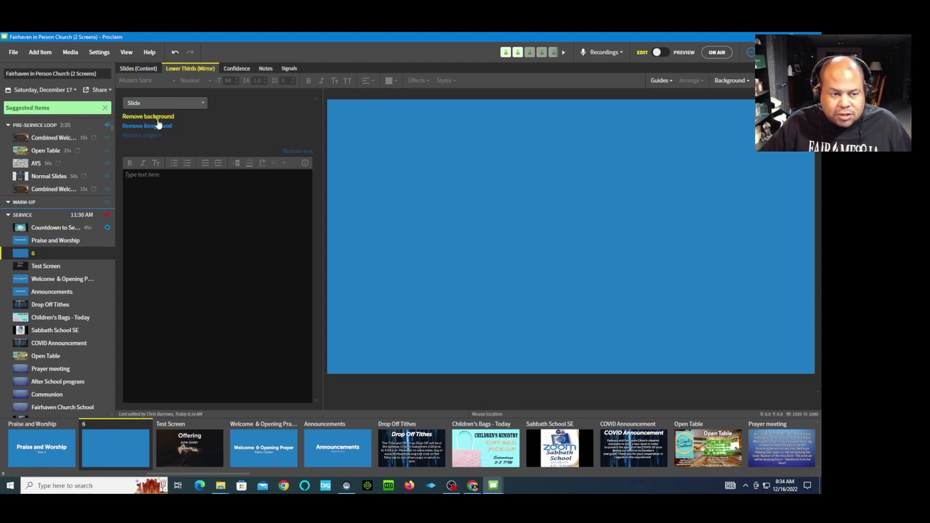
{"action": "left_click", "coordinate": [139, 70]}
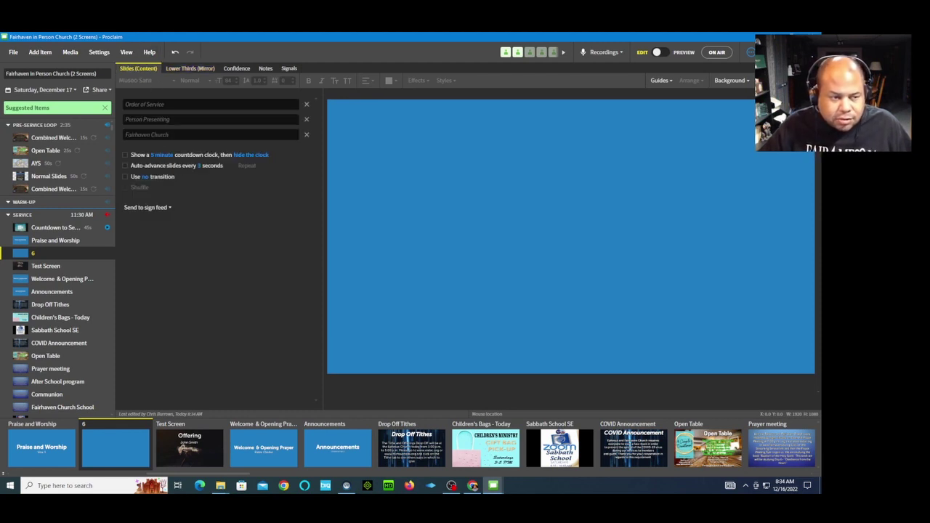
{"action": "left_click", "coordinate": [167, 104]}
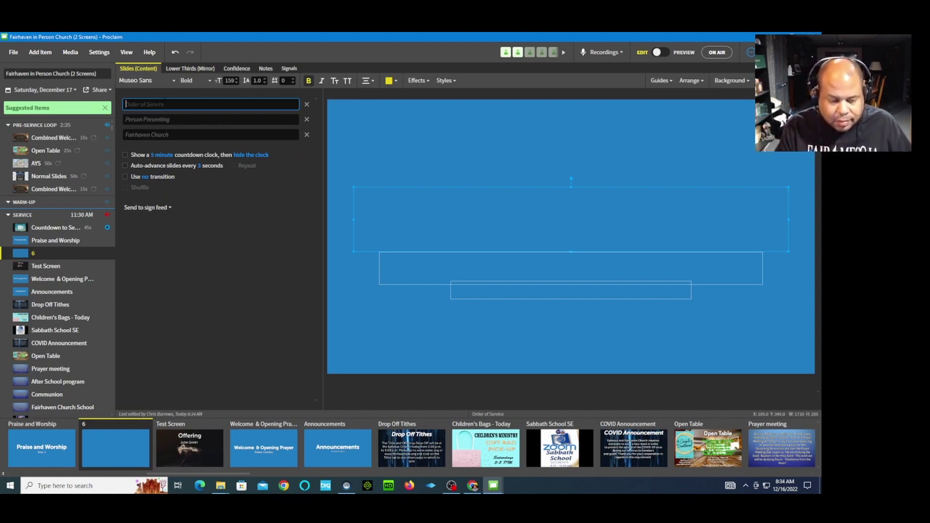
Enter Offering, Elder Smith and Fairhaven SDA Church on the slide's three text lines.
{"action": "type", "text": "Off"}
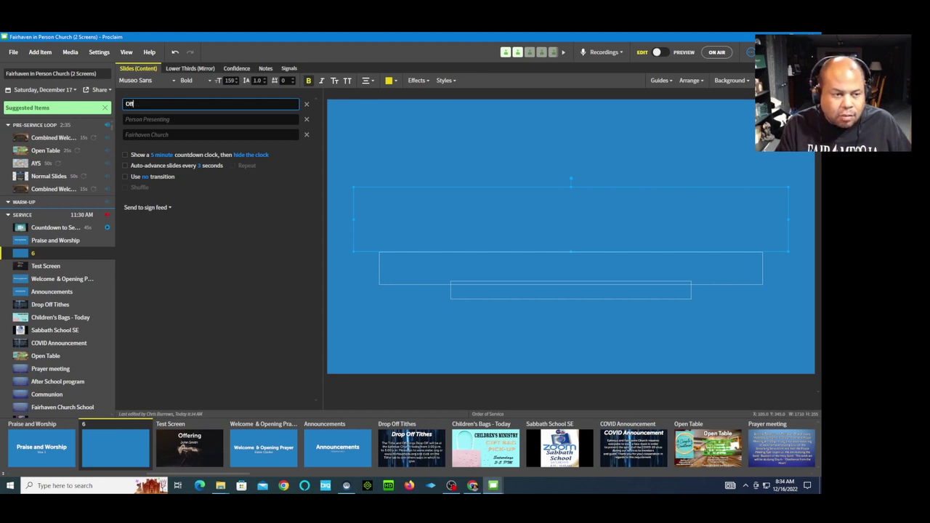
{"action": "type", "text": "ering"}
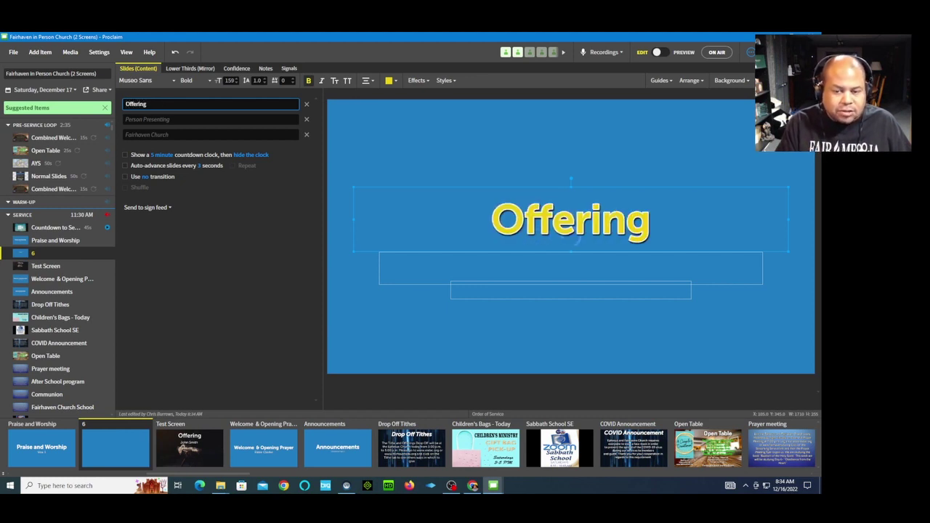
{"action": "left_click", "coordinate": [211, 119]}
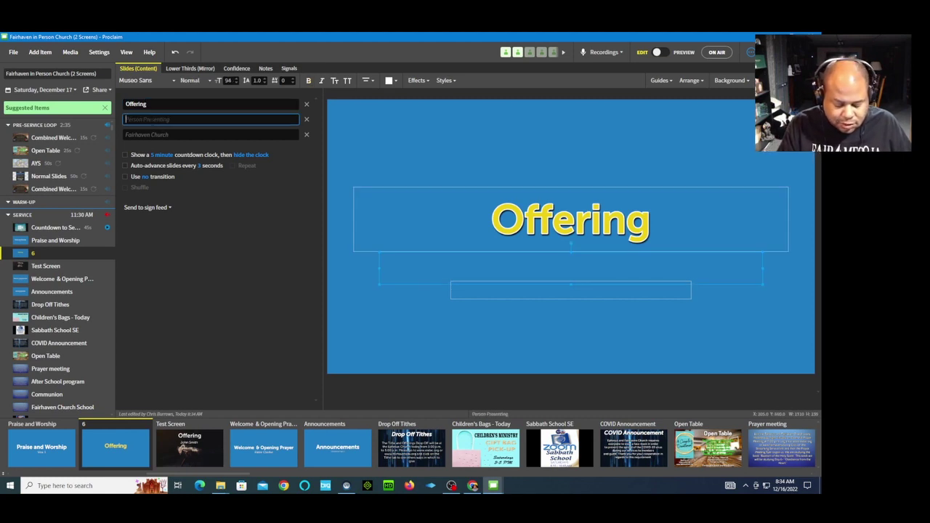
{"action": "type", "text": "Elder"}
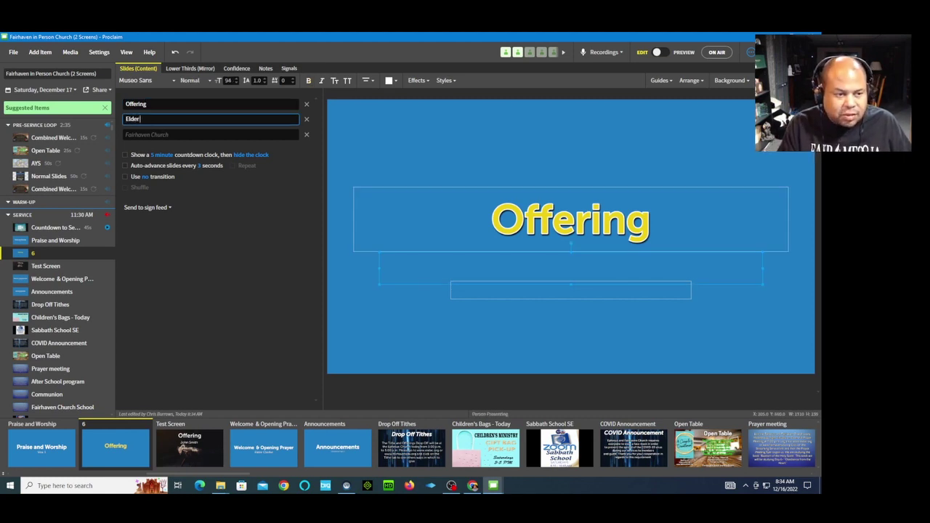
{"action": "type", "text": " Smith"}
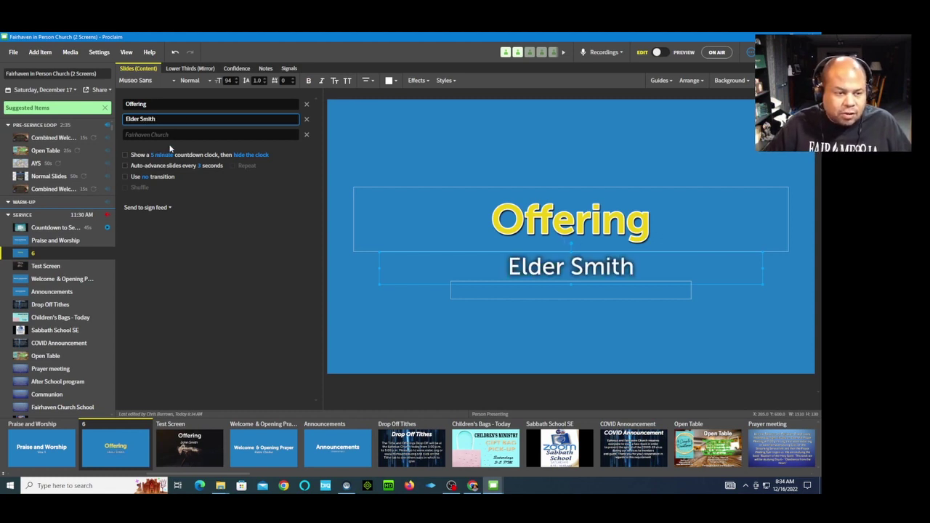
{"action": "key", "text": "Tab"}
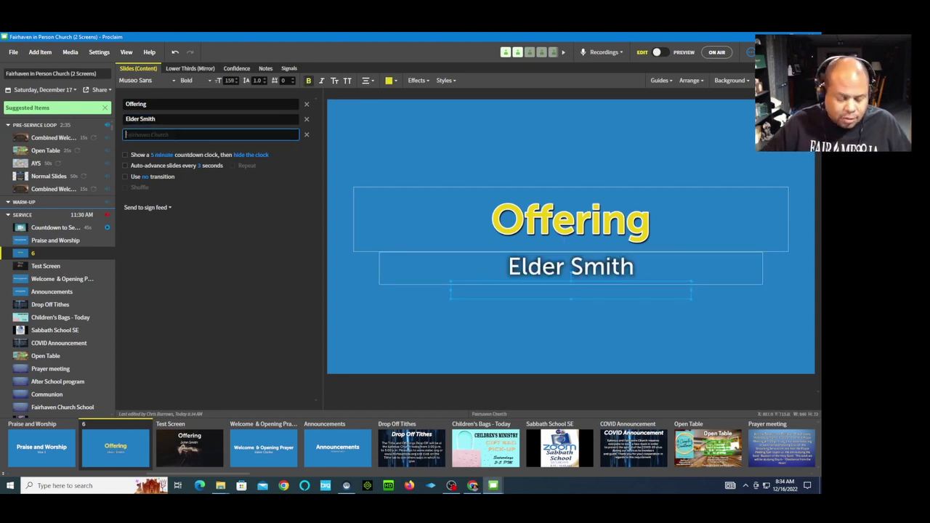
{"action": "type", "text": "Fairhaven"}
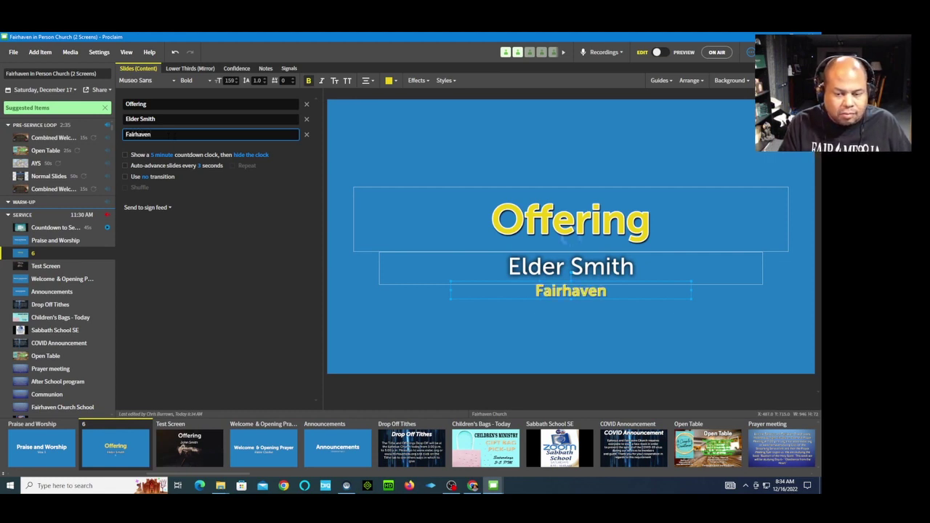
{"action": "type", "text": " SDA Church"}
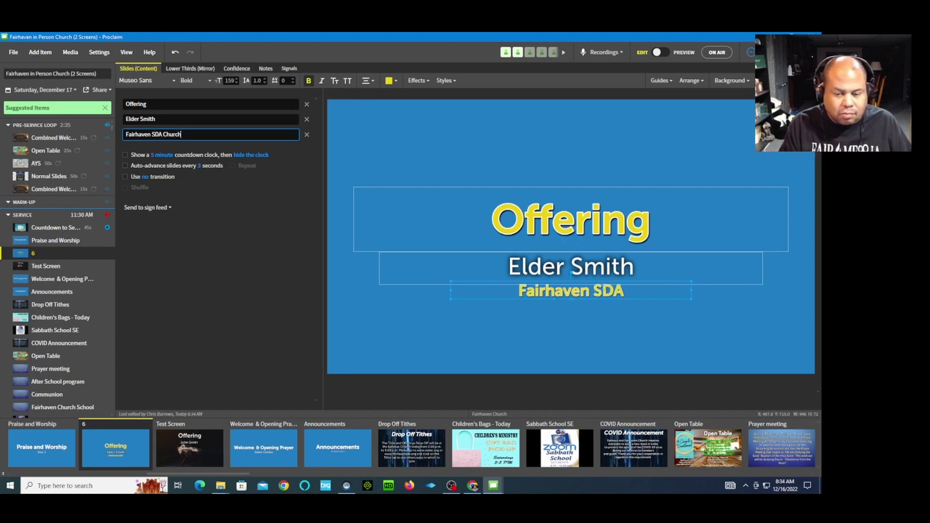
{"action": "left_click", "coordinate": [359, 145]}
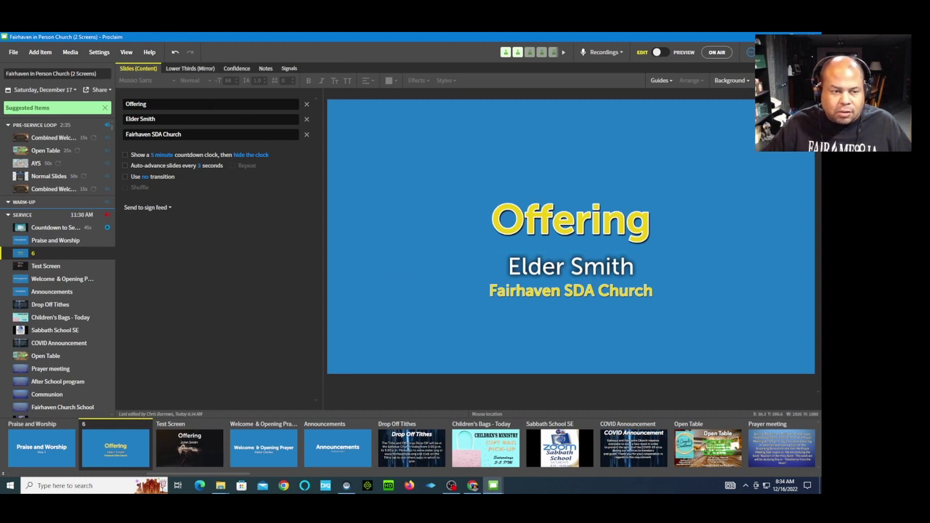
{"action": "left_click", "coordinate": [191, 69]}
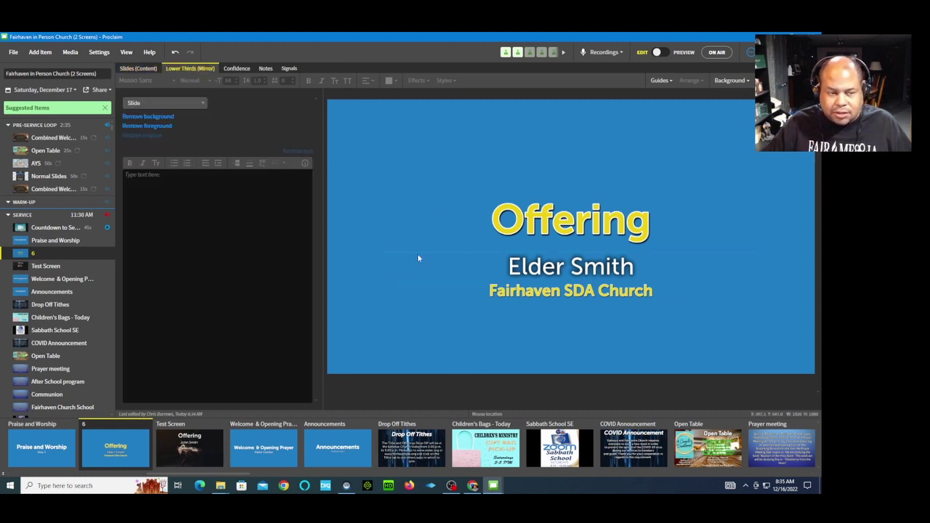
Remove the blue background from the slide's Lower Thirds (Mirror) layer so only text remains.
{"action": "left_click", "coordinate": [140, 69]}
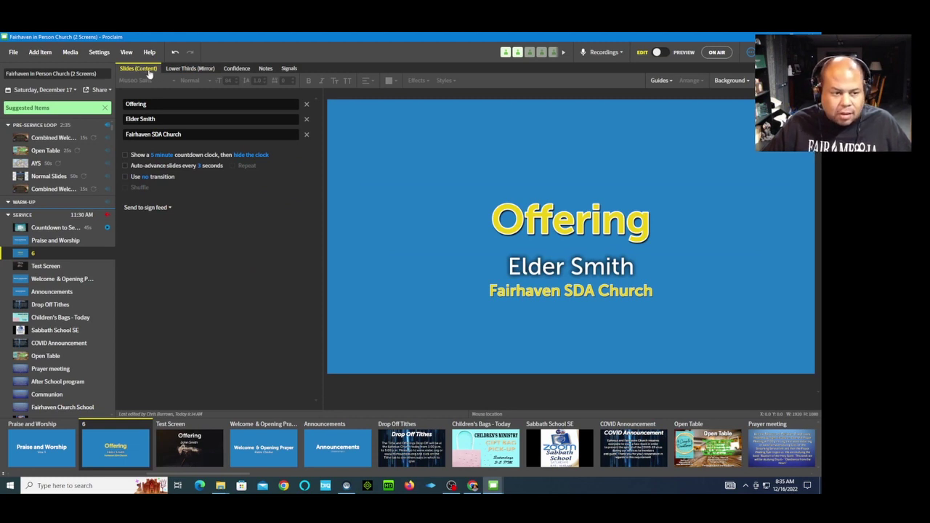
{"action": "left_click", "coordinate": [184, 70]}
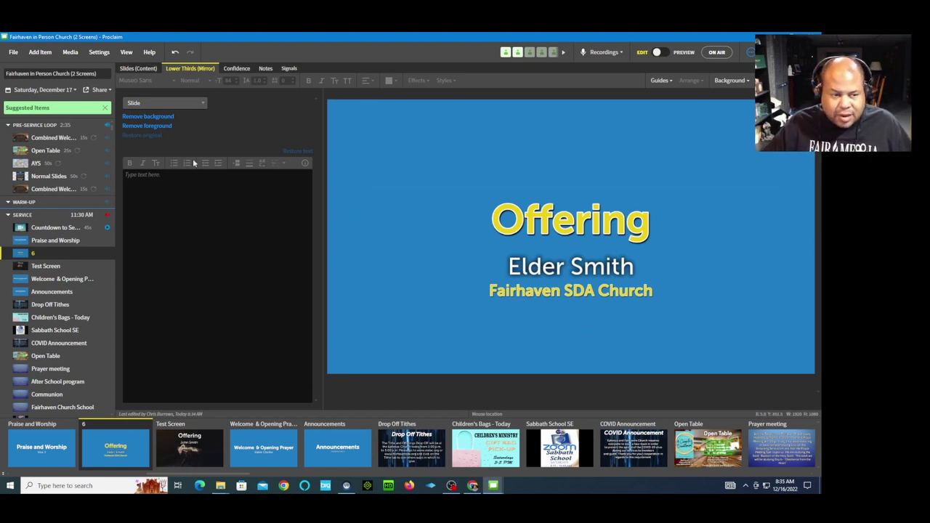
{"action": "left_click", "coordinate": [159, 118]}
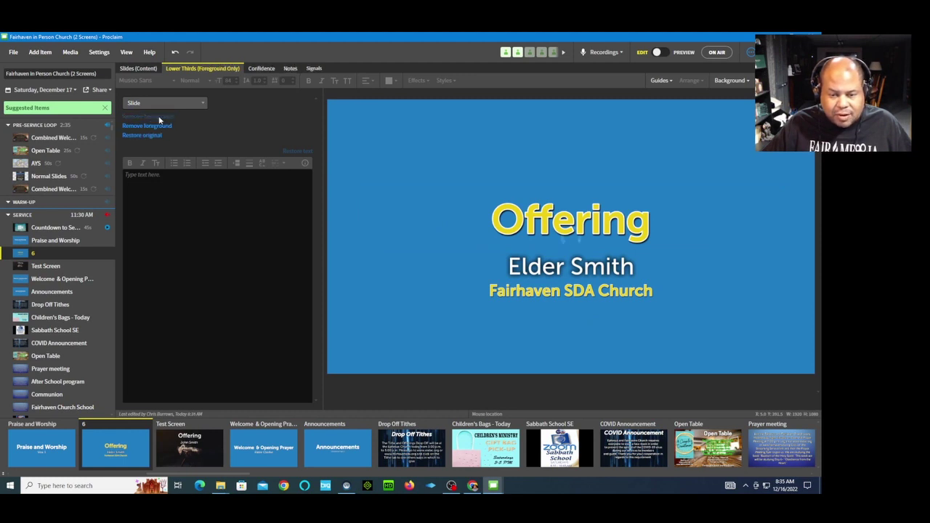
{"action": "left_click", "coordinate": [132, 69]}
{"action": "left_click", "coordinate": [190, 69]}
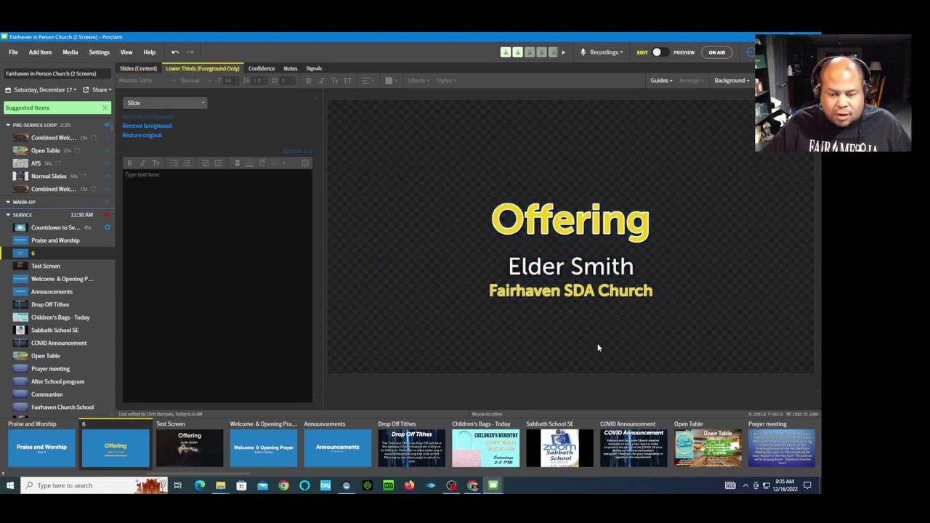
Delete the Fairhaven SDA Church text from the lower-third layer.
{"action": "left_click", "coordinate": [550, 294]}
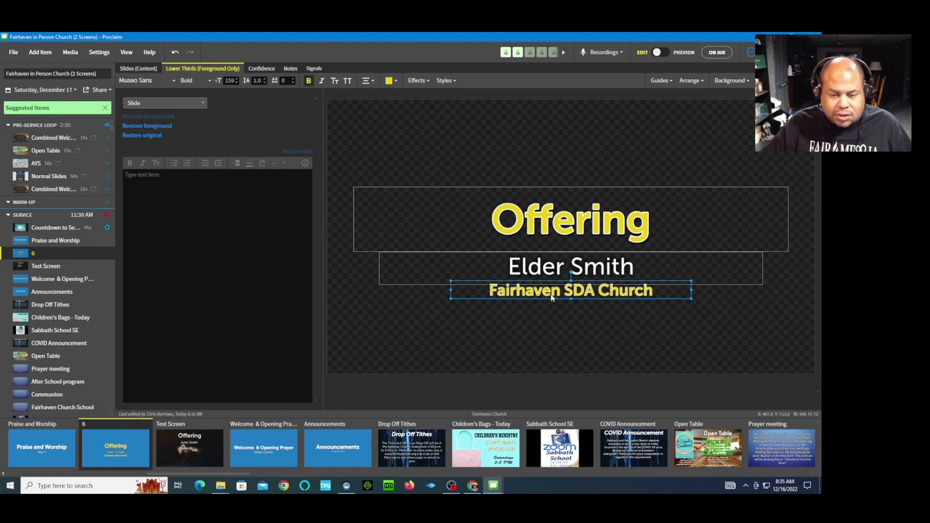
{"action": "left_click_drag", "start_coordinate": [550, 293], "coordinate": [540, 322]}
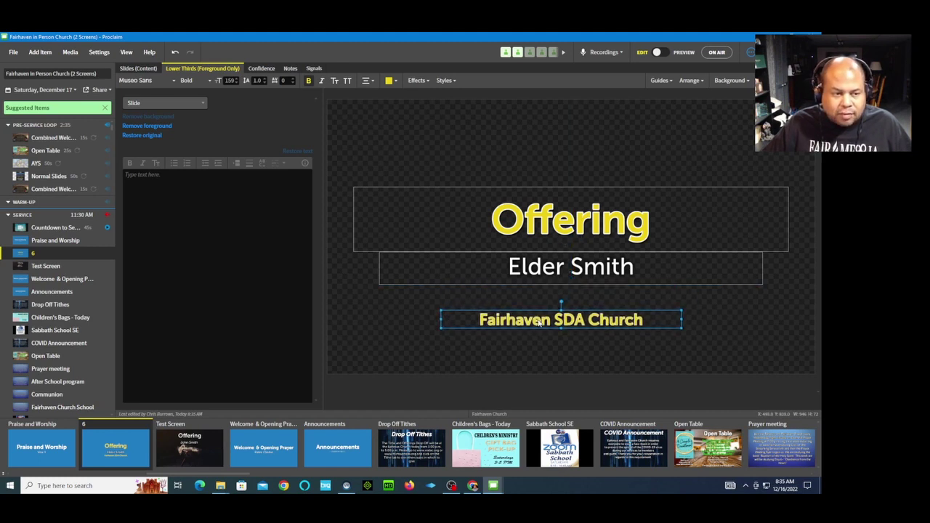
{"action": "right_click", "coordinate": [540, 323]}
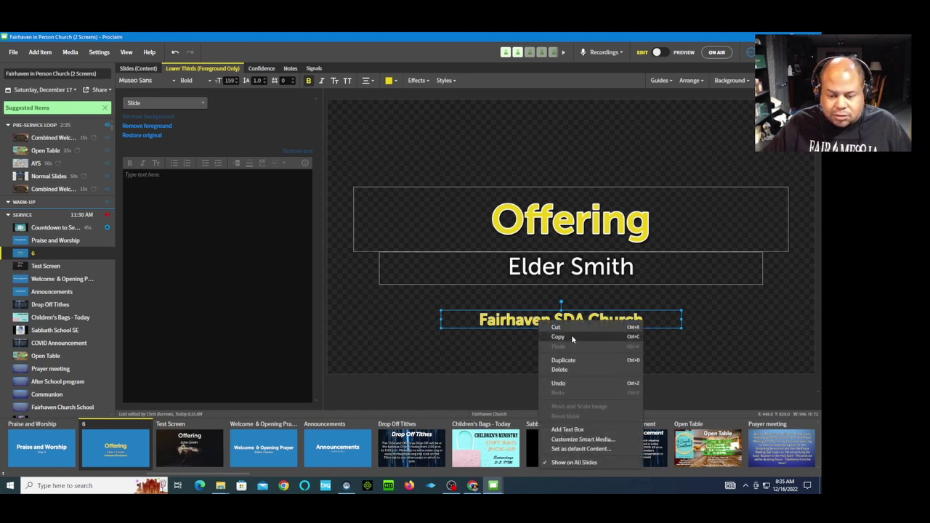
{"action": "left_click", "coordinate": [568, 370]}
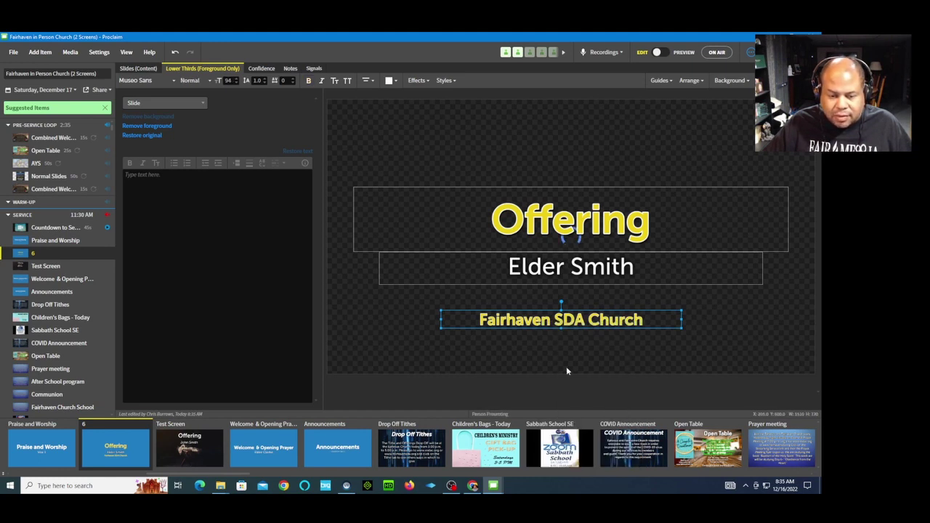
{"action": "left_click", "coordinate": [142, 69]}
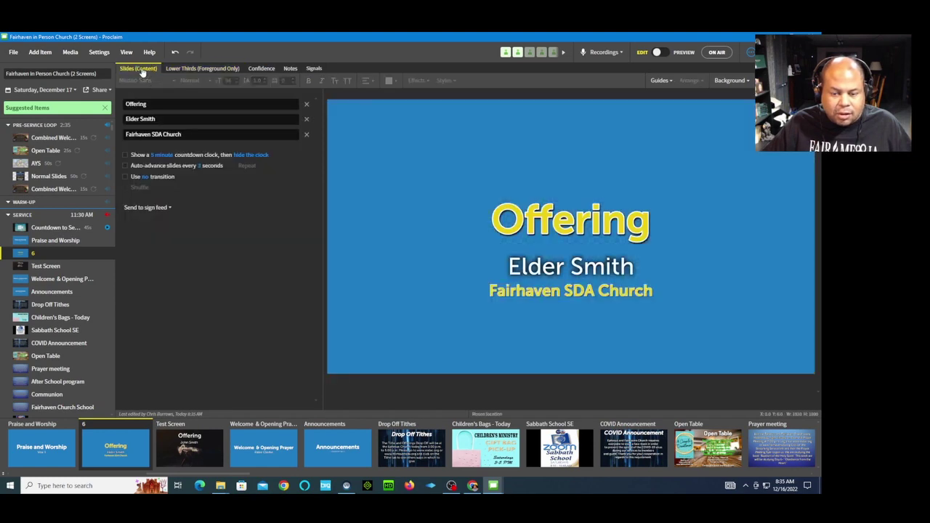
{"action": "left_click", "coordinate": [197, 69]}
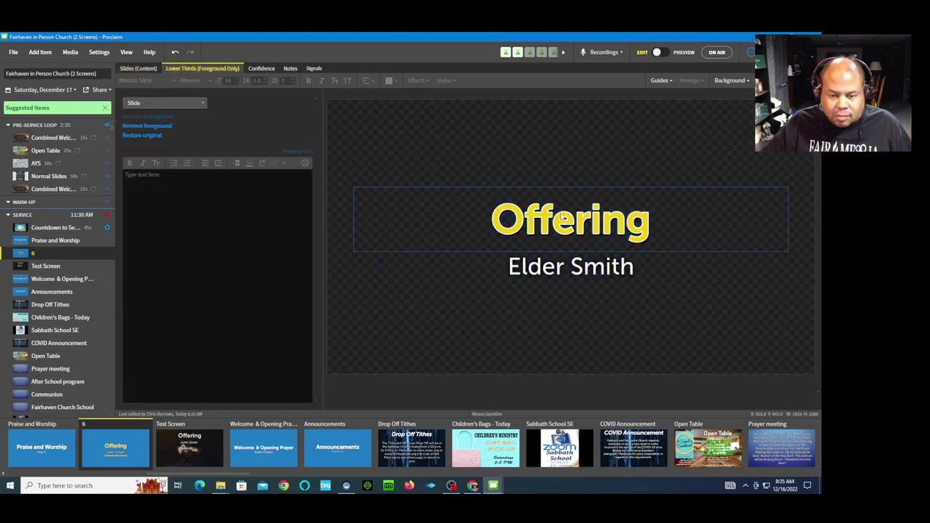
Shrink the Offering and Elder Smith boxes and stack them at the lower left.
{"action": "left_click", "coordinate": [562, 217]}
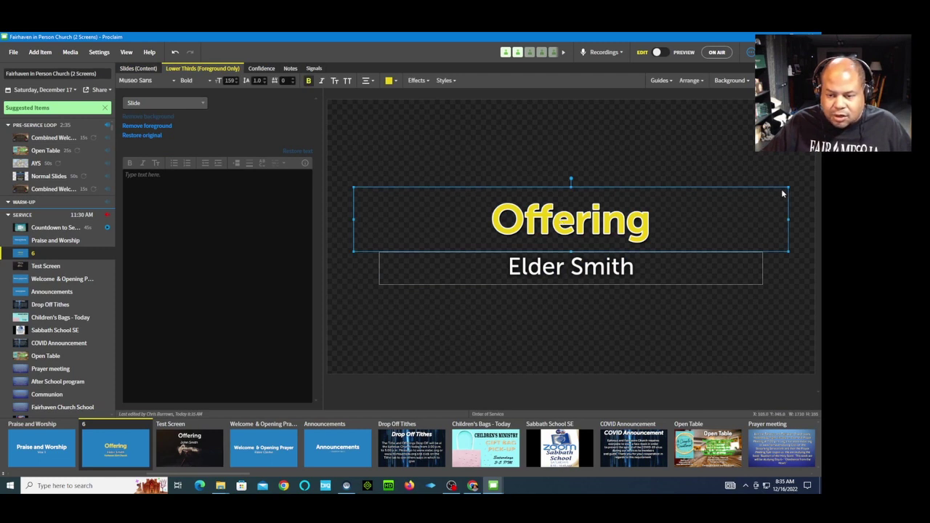
{"action": "left_click_drag", "start_coordinate": [788, 188], "coordinate": [542, 229]}
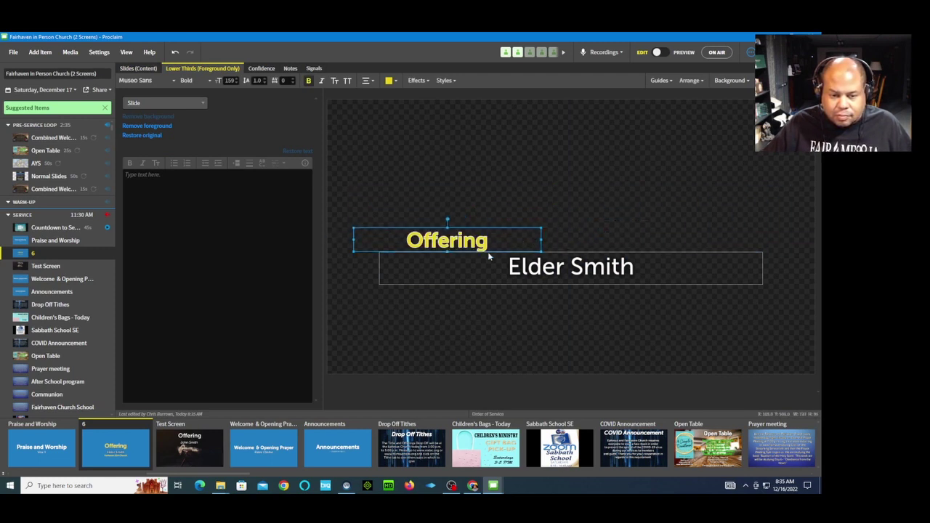
{"action": "left_click", "coordinate": [576, 274]}
{"action": "left_click_drag", "start_coordinate": [763, 252], "coordinate": [531, 266]}
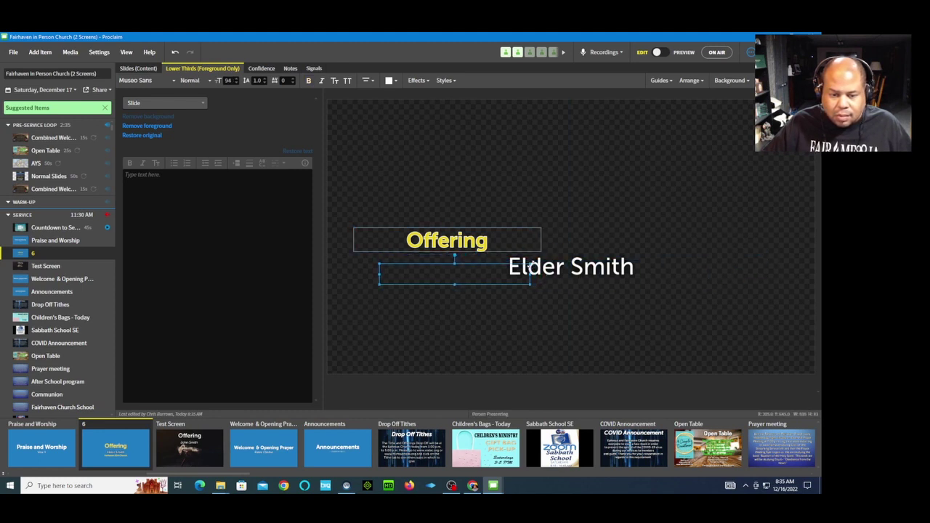
{"action": "left_click_drag", "start_coordinate": [476, 275], "coordinate": [454, 346]}
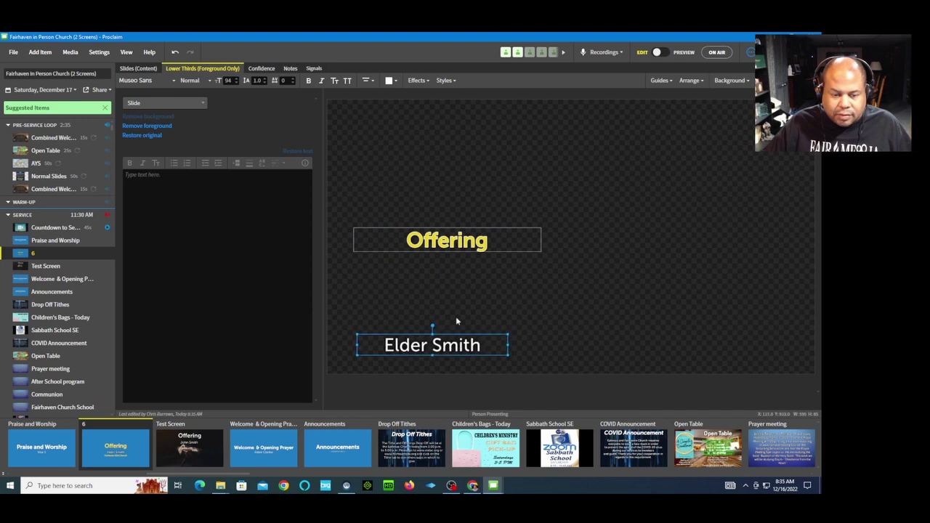
{"action": "left_click", "coordinate": [457, 247]}
{"action": "left_click_drag", "start_coordinate": [459, 253], "coordinate": [446, 317]}
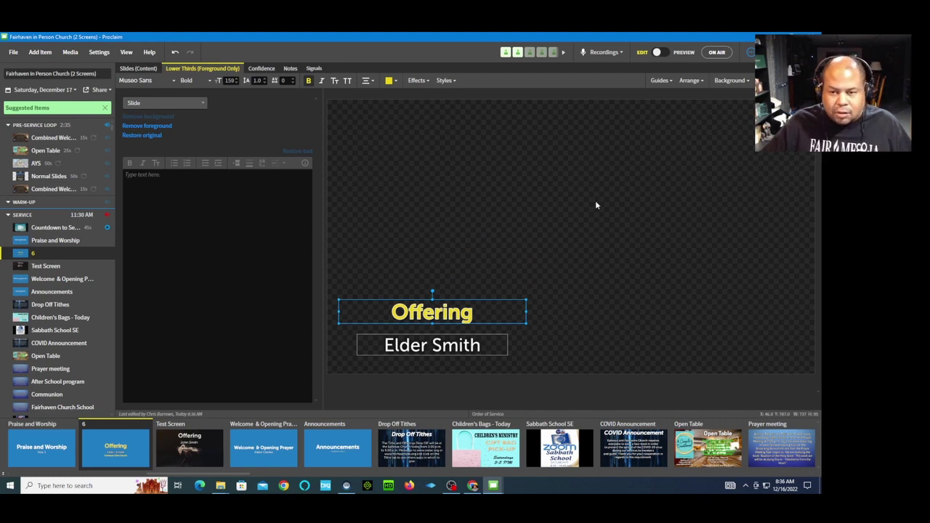
{"action": "left_click", "coordinate": [645, 173]}
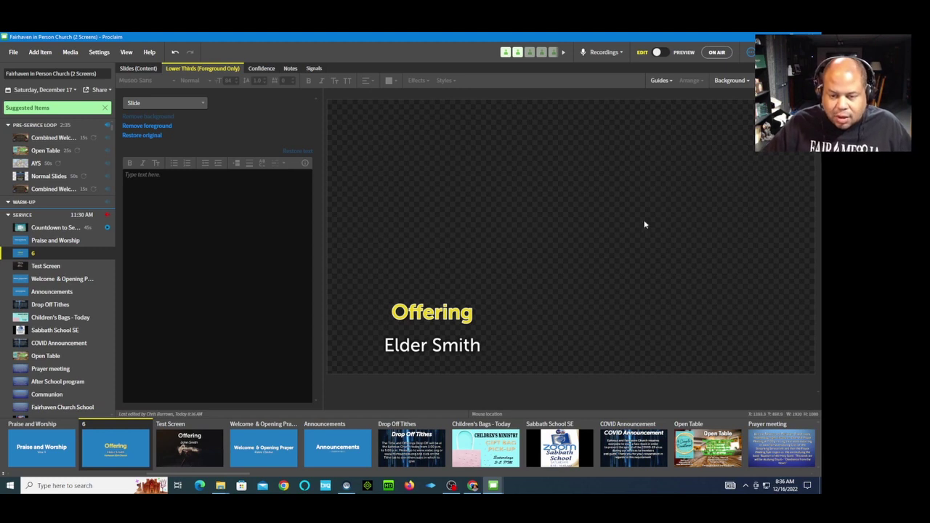
{"action": "right_click", "coordinate": [604, 222]}
{"action": "left_click", "coordinate": [715, 167]}
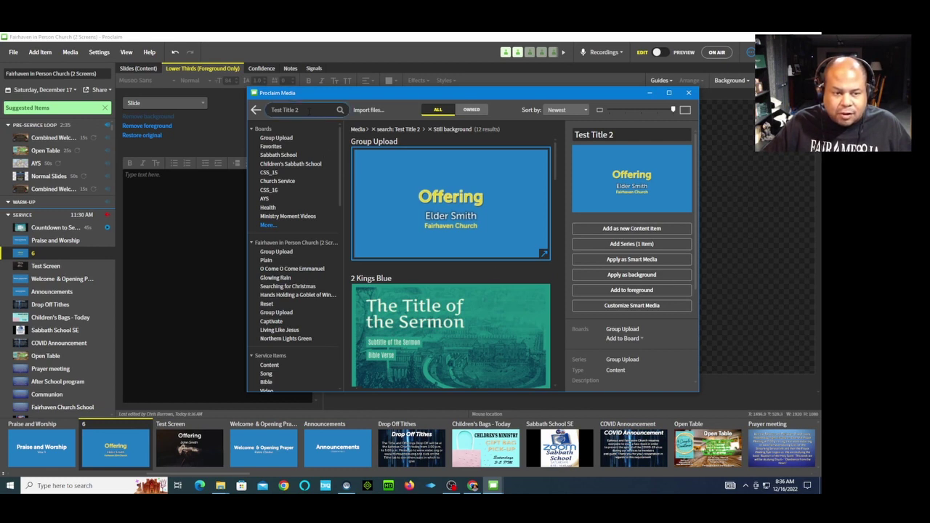
Search media for 'lower third' and add the 3 angels lower third graphic to the foreground.
{"action": "left_click_drag", "start_coordinate": [298, 110], "coordinate": [268, 112]}
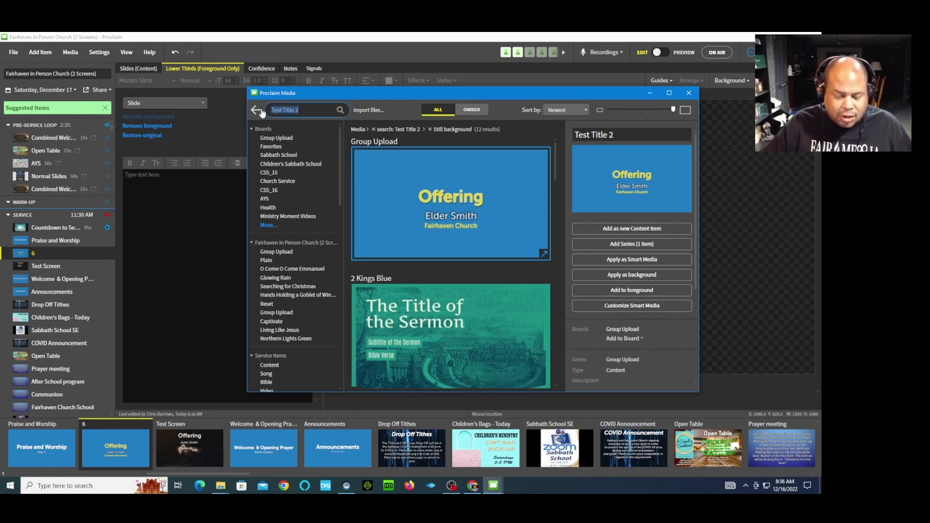
{"action": "type", "text": "lower"}
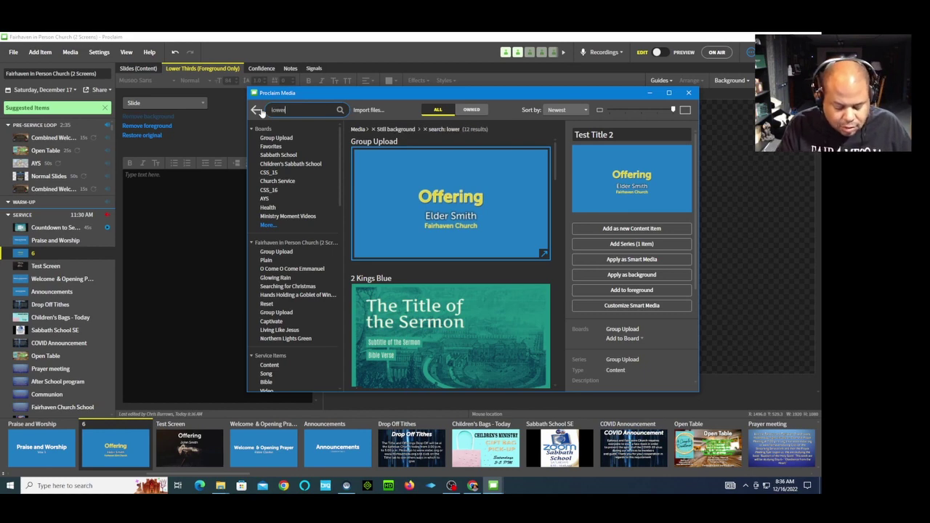
{"action": "type", "text": " third"}
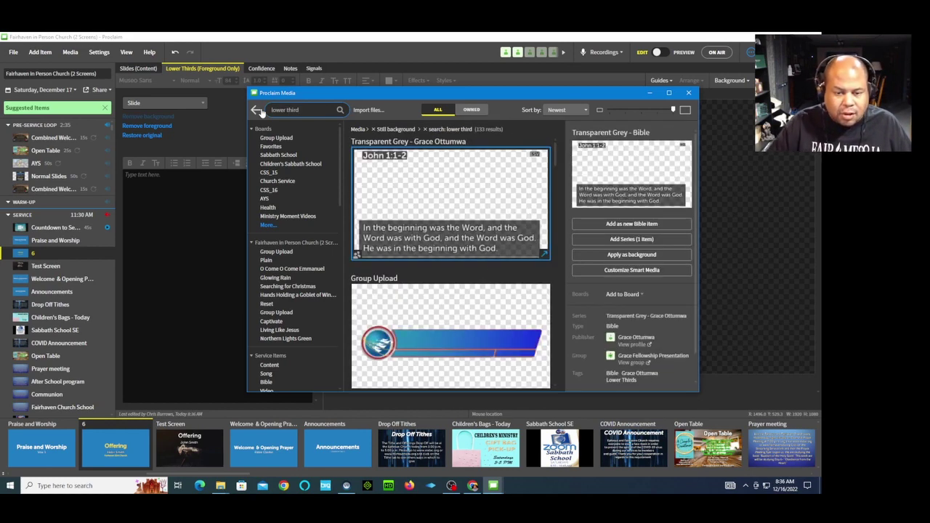
{"action": "left_click", "coordinate": [439, 327]}
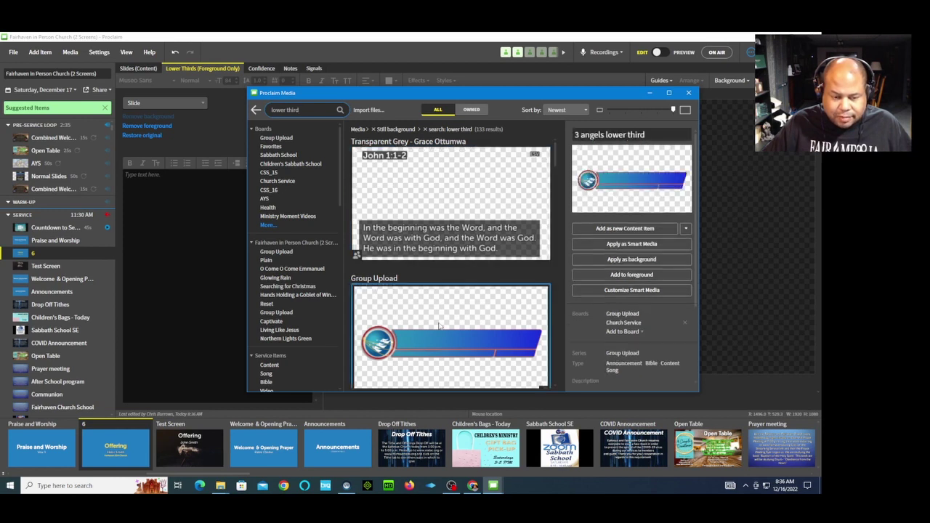
{"action": "left_click", "coordinate": [633, 276]}
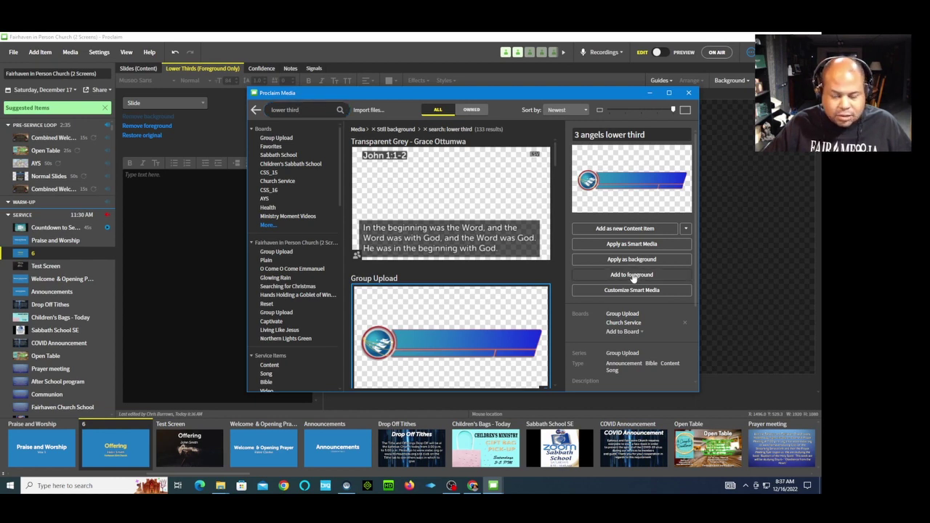
{"action": "left_click", "coordinate": [581, 243]}
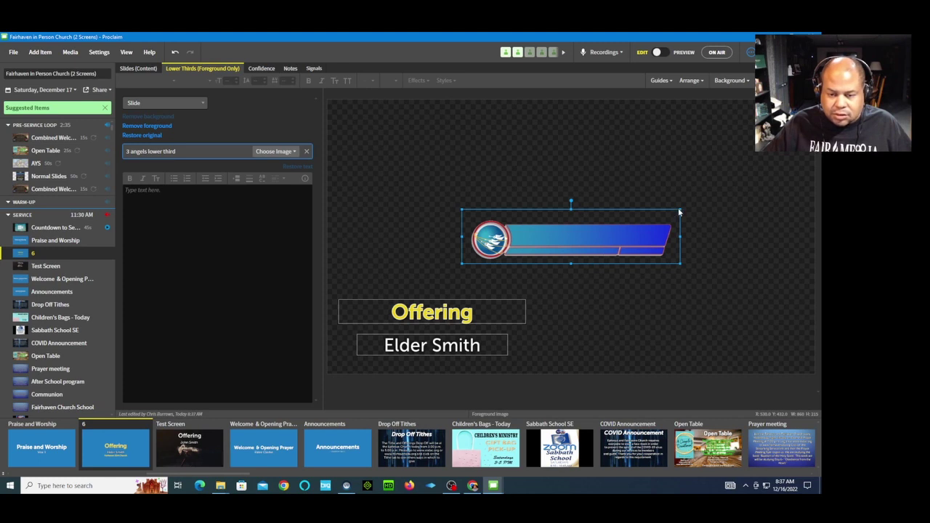
Enlarge the 3 angels banner behind the titles and fit Elder Smith and Offering onto it.
{"action": "left_click_drag", "start_coordinate": [681, 211], "coordinate": [808, 178]}
{"action": "left_click_drag", "start_coordinate": [694, 210], "coordinate": [553, 307]}
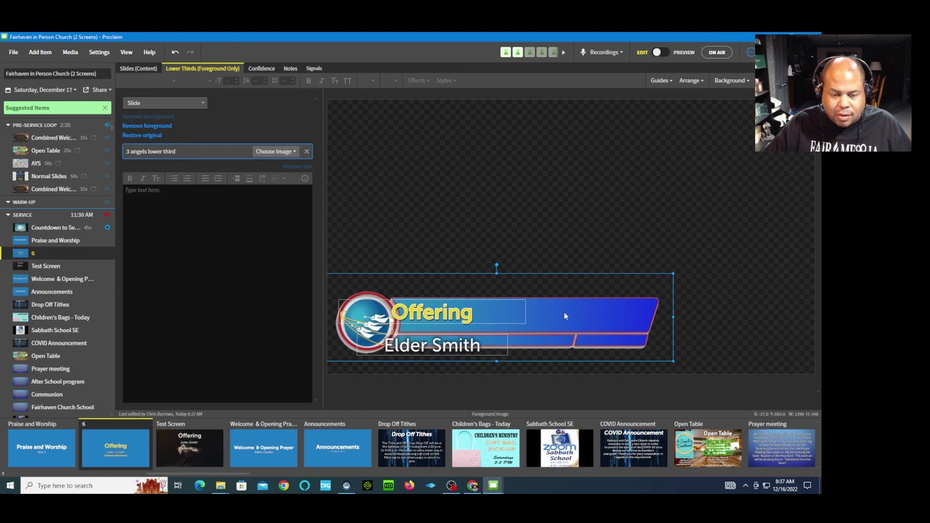
{"action": "left_click_drag", "start_coordinate": [441, 317], "coordinate": [444, 318]}
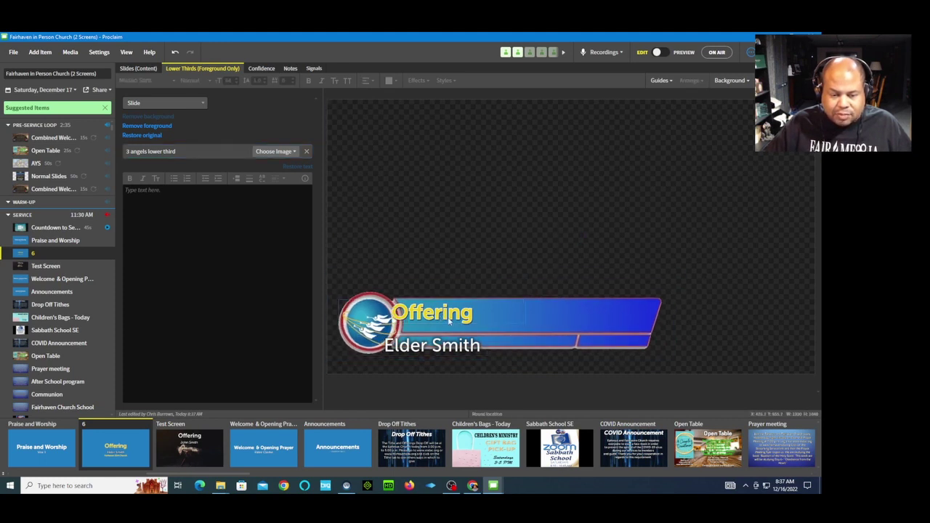
{"action": "left_click", "coordinate": [451, 349]}
{"action": "left_click_drag", "start_coordinate": [452, 349], "coordinate": [535, 320]}
{"action": "left_click_drag", "start_coordinate": [420, 316], "coordinate": [463, 343]}
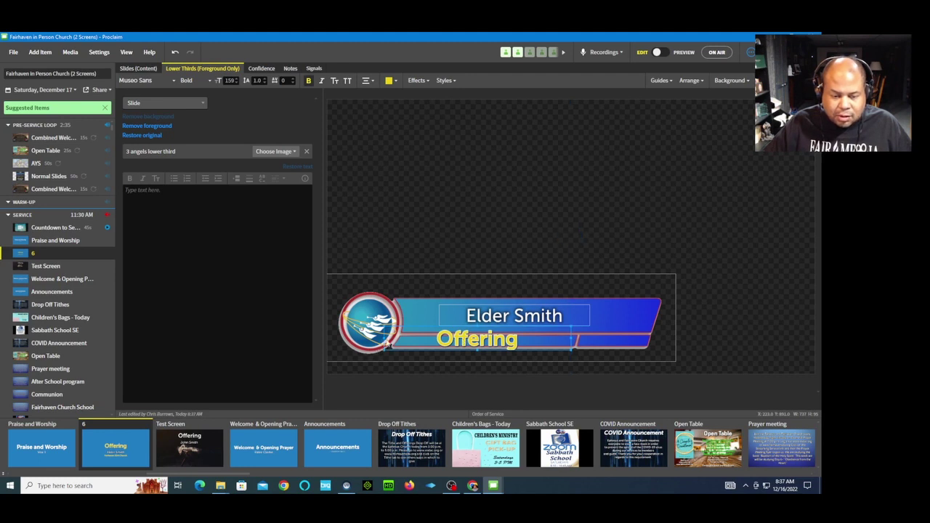
{"action": "left_click_drag", "start_coordinate": [385, 335], "coordinate": [402, 337]}
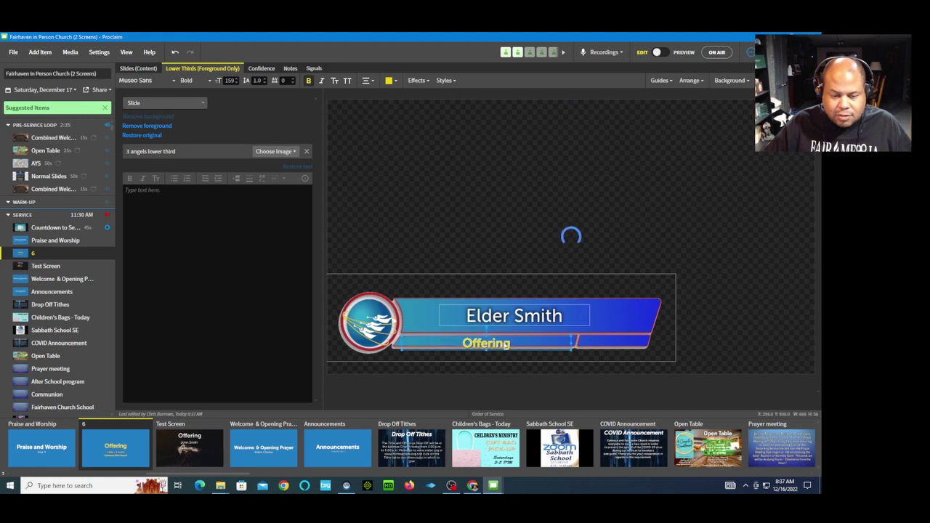
{"action": "left_click_drag", "start_coordinate": [573, 351], "coordinate": [640, 340]}
Enlarge the Elder Smith box, centre it vertically, and centre it on the banner bar.
{"action": "left_click", "coordinate": [543, 322]}
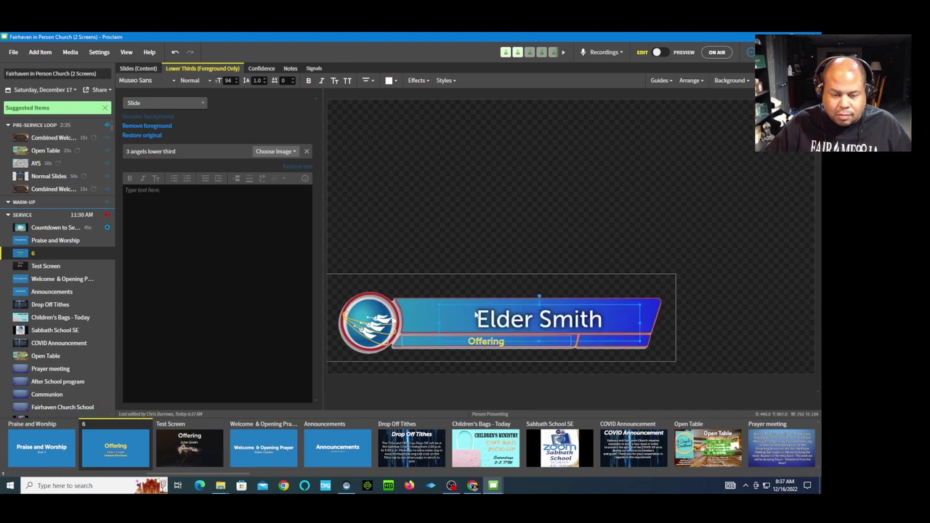
{"action": "left_click_drag", "start_coordinate": [439, 305], "coordinate": [392, 299]}
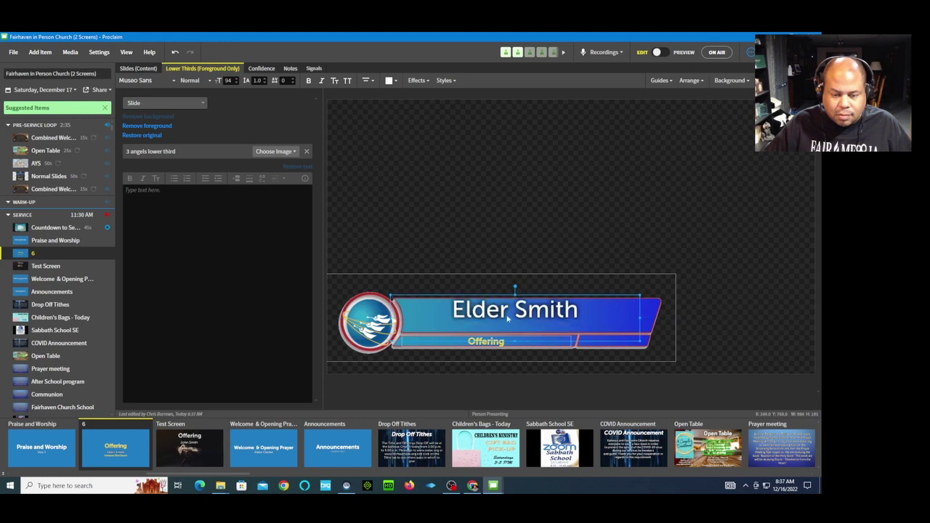
{"action": "left_click_drag", "start_coordinate": [546, 314], "coordinate": [549, 314]}
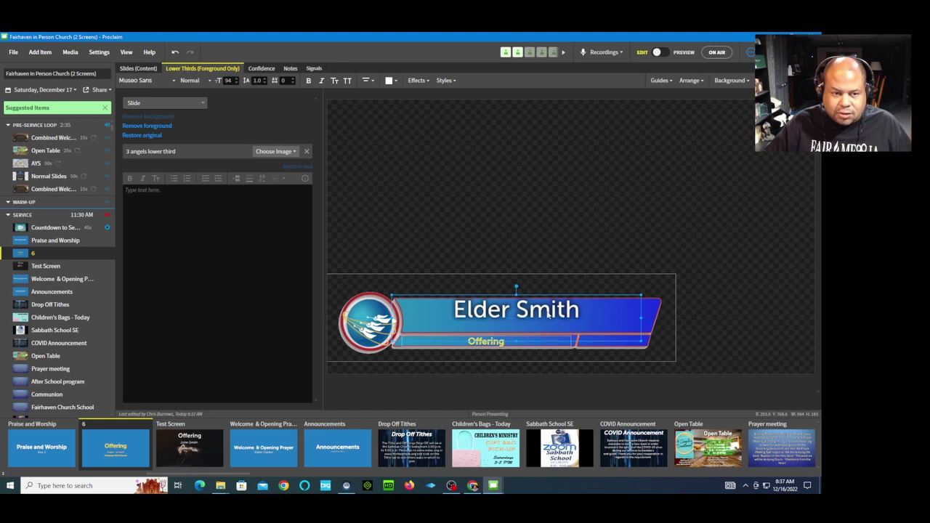
{"action": "left_click", "coordinate": [368, 80]}
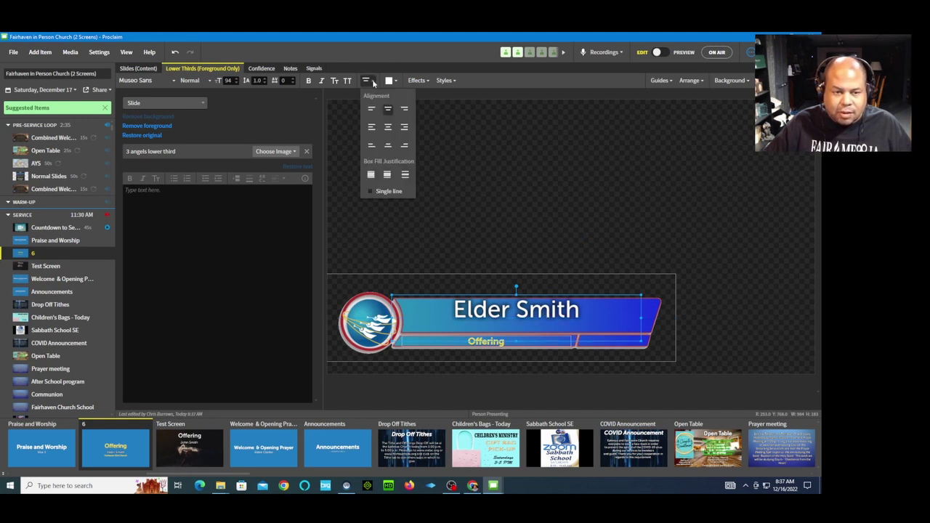
{"action": "left_click", "coordinate": [389, 128]}
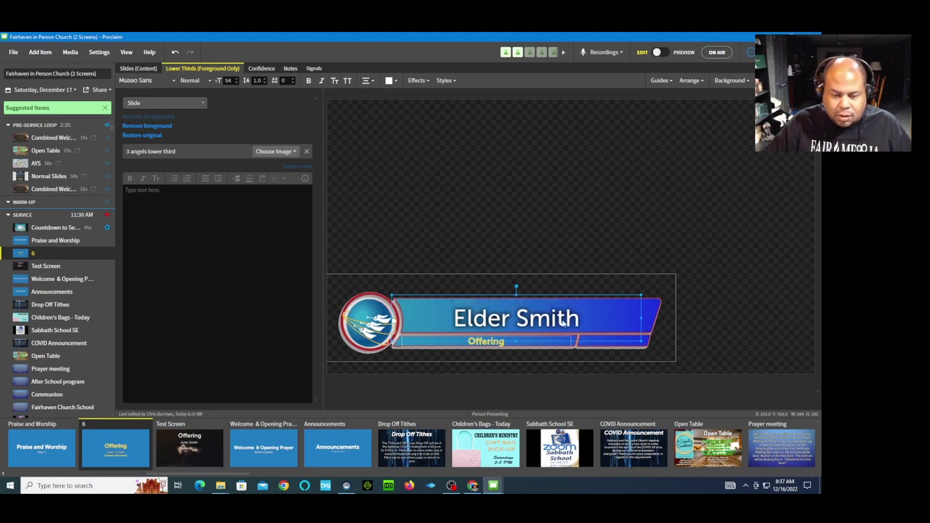
{"action": "left_click_drag", "start_coordinate": [394, 318], "coordinate": [404, 318]}
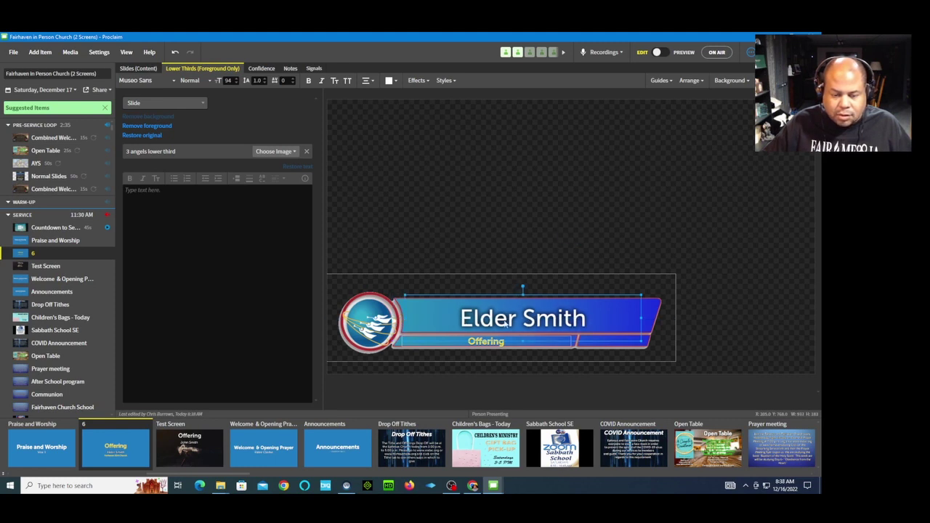
{"action": "left_click_drag", "start_coordinate": [533, 327], "coordinate": [530, 327]}
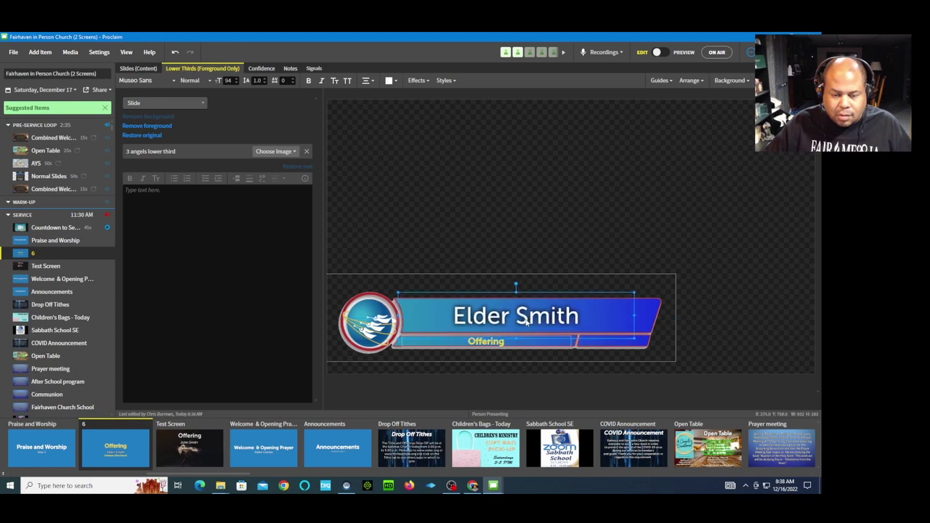
{"action": "left_click", "coordinate": [533, 233]}
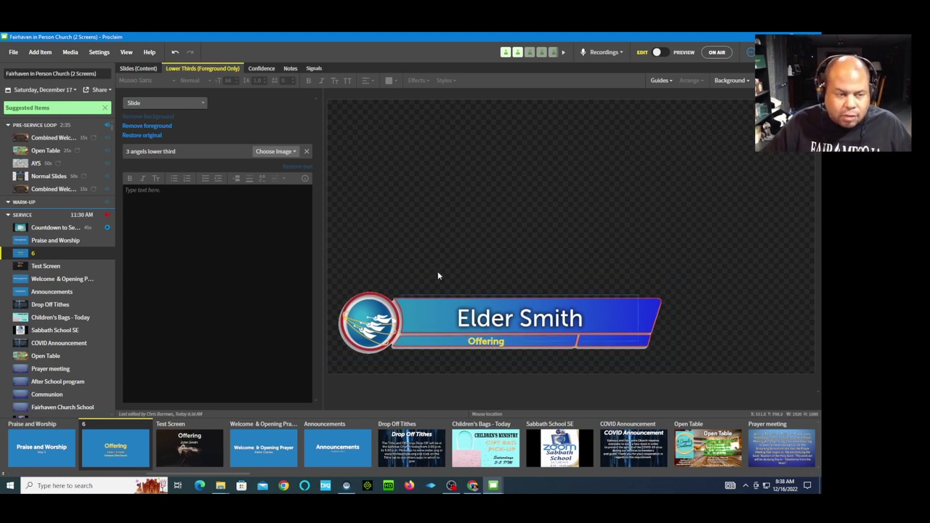
Compare the Offering slide with its lower third, then choose Background > Browse Media.
{"action": "left_click", "coordinate": [141, 69]}
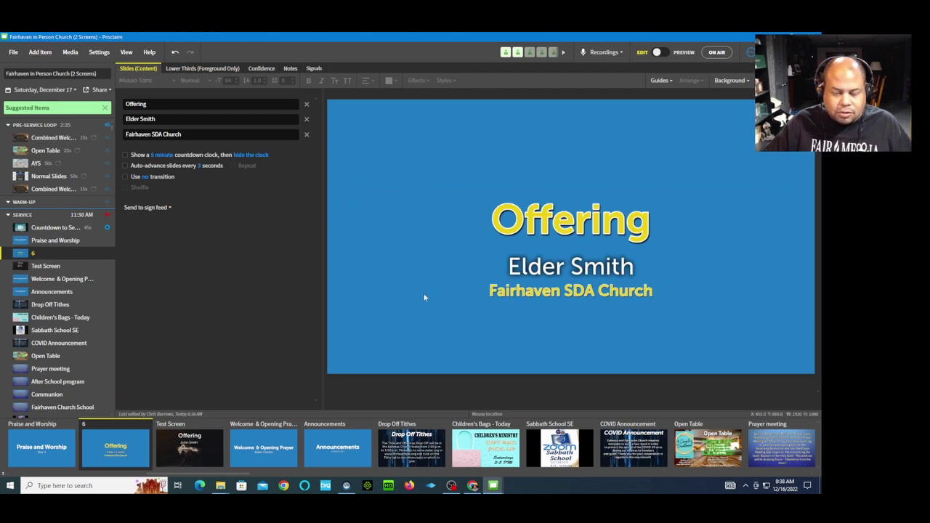
{"action": "left_click", "coordinate": [191, 70]}
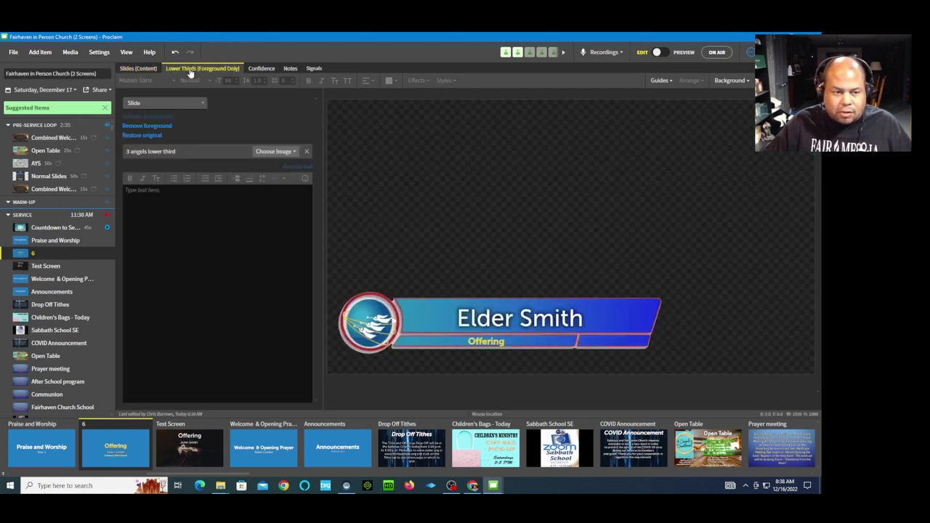
{"action": "left_click", "coordinate": [137, 69]}
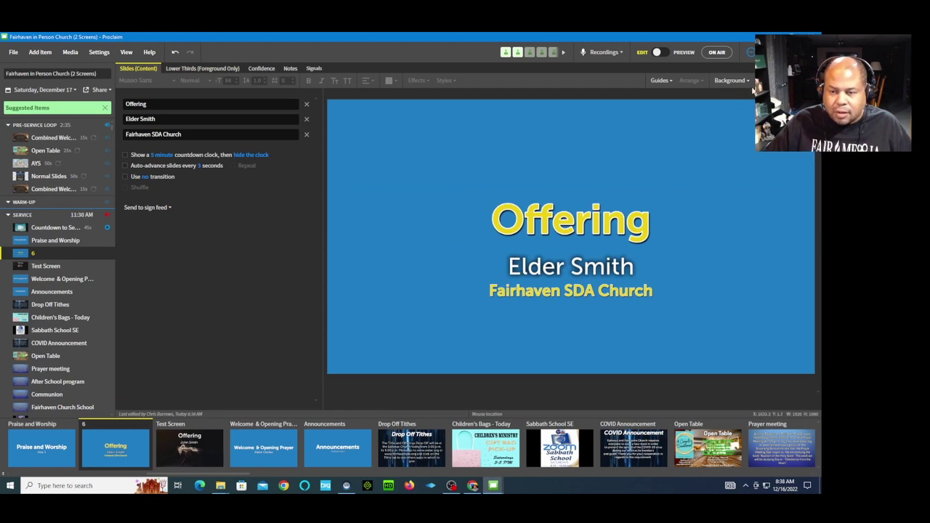
{"action": "left_click", "coordinate": [730, 81]}
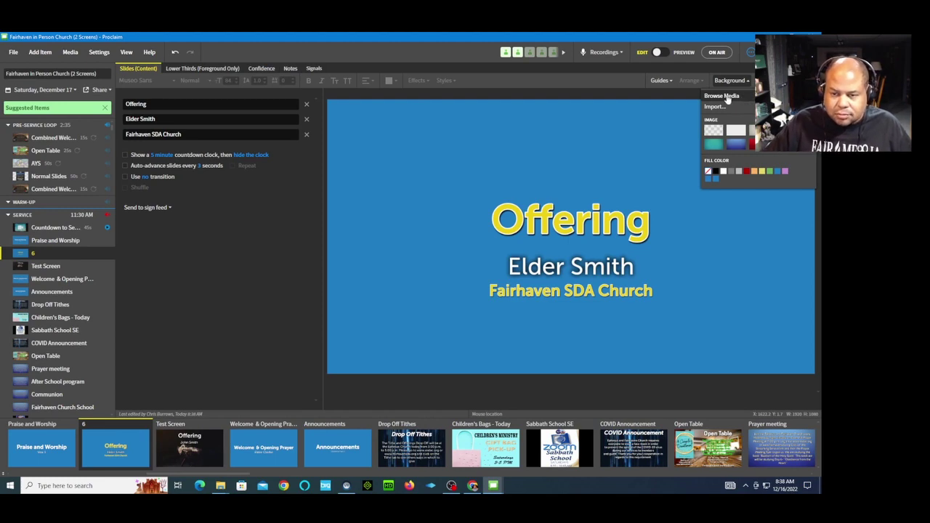
{"action": "left_click", "coordinate": [728, 98]}
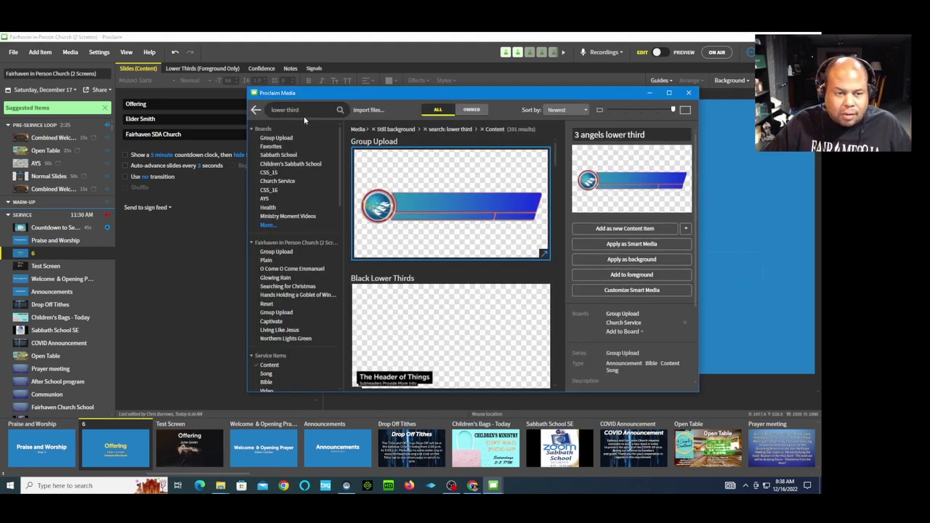
Clear the 'lower third' search and browse all media, previewing the Amber Fields background.
{"action": "key", "text": "BackSpace"}
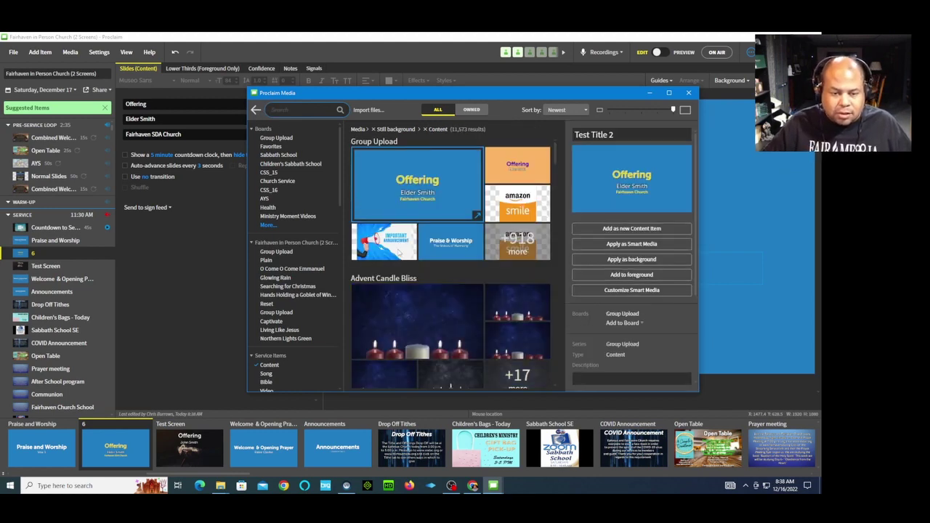
{"action": "scroll", "coordinate": [472, 269], "scroll_direction": "down", "scroll_amount": 10}
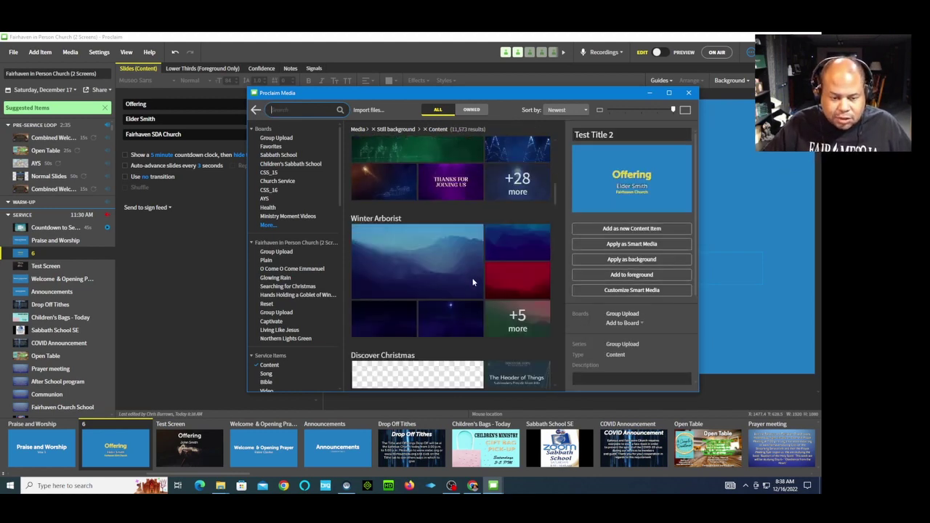
{"action": "scroll", "coordinate": [471, 285], "scroll_direction": "down", "scroll_amount": 10}
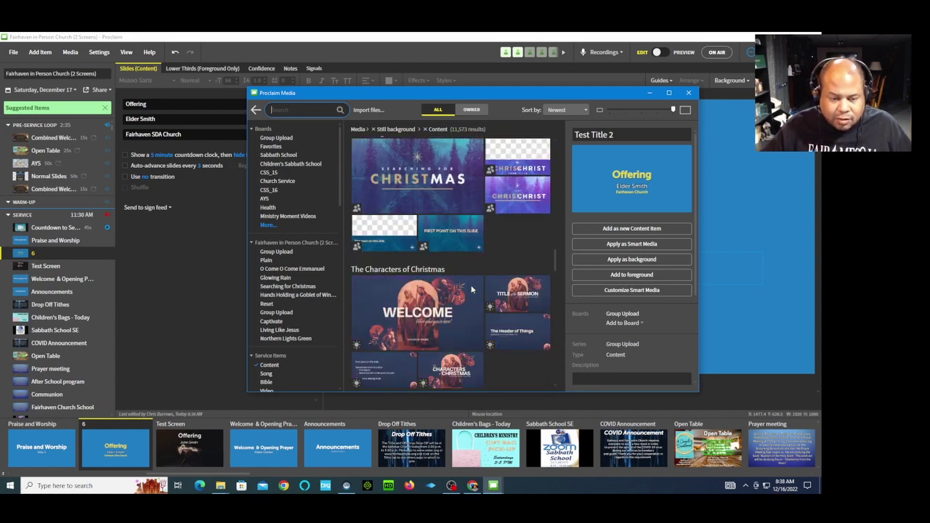
{"action": "scroll", "coordinate": [471, 289], "scroll_direction": "down", "scroll_amount": 3}
{"action": "scroll", "coordinate": [471, 289], "scroll_direction": "down", "scroll_amount": 8}
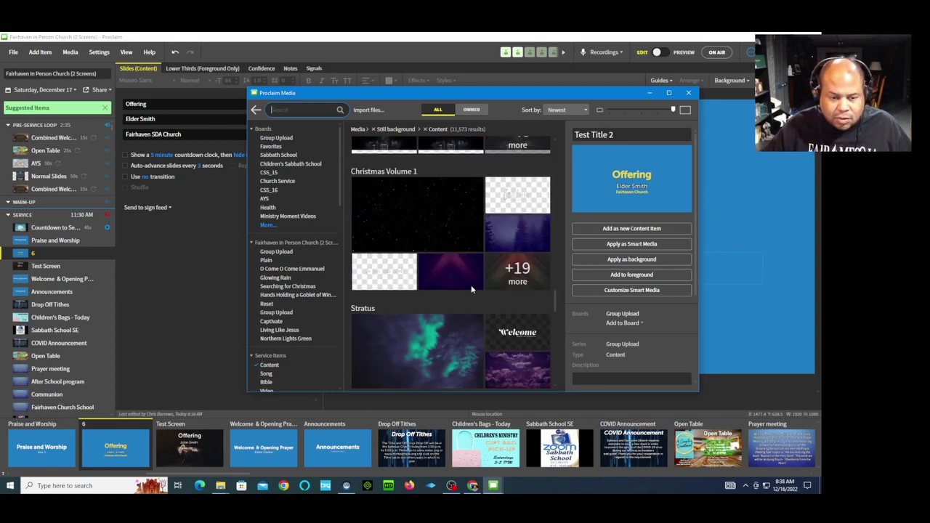
{"action": "scroll", "coordinate": [470, 289], "scroll_direction": "down", "scroll_amount": 8}
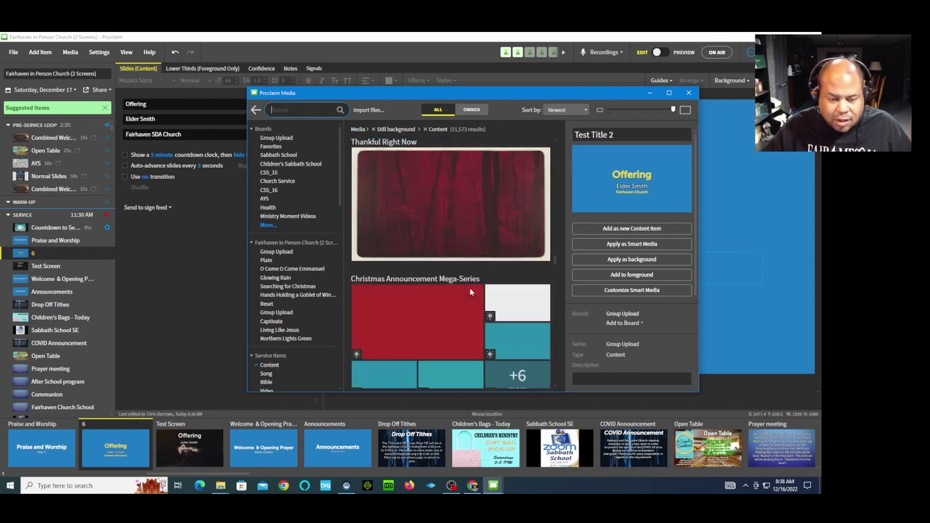
{"action": "scroll", "coordinate": [469, 291], "scroll_direction": "up", "scroll_amount": 3}
{"action": "scroll", "coordinate": [470, 292], "scroll_direction": "up", "scroll_amount": 5}
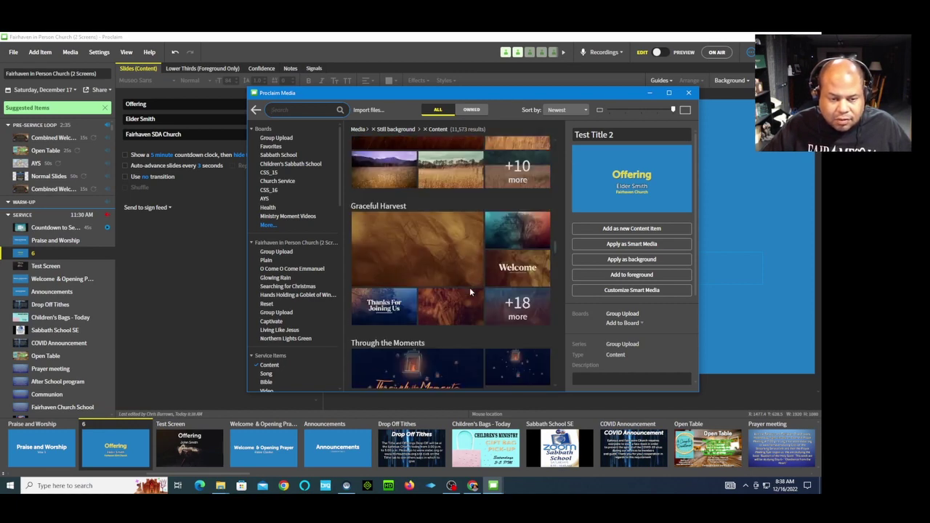
{"action": "scroll", "coordinate": [470, 291], "scroll_direction": "up", "scroll_amount": 1}
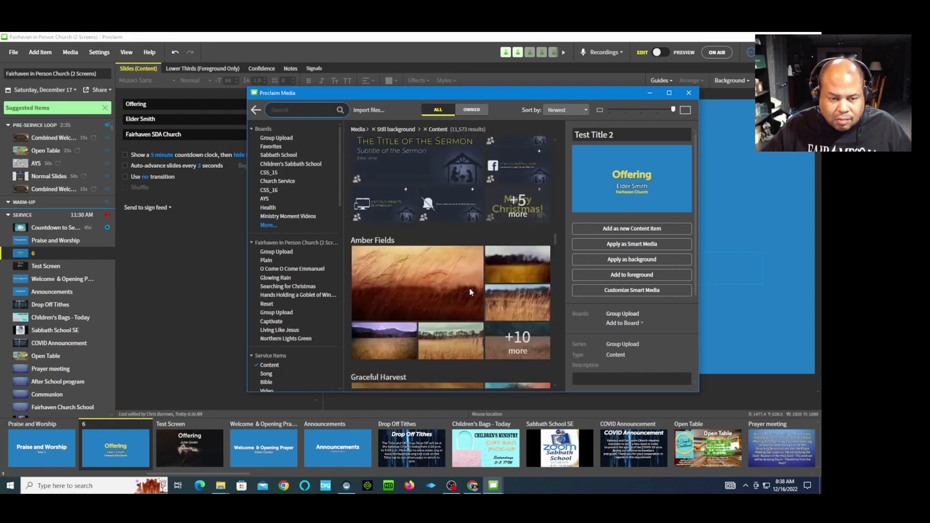
{"action": "left_click", "coordinate": [415, 293]}
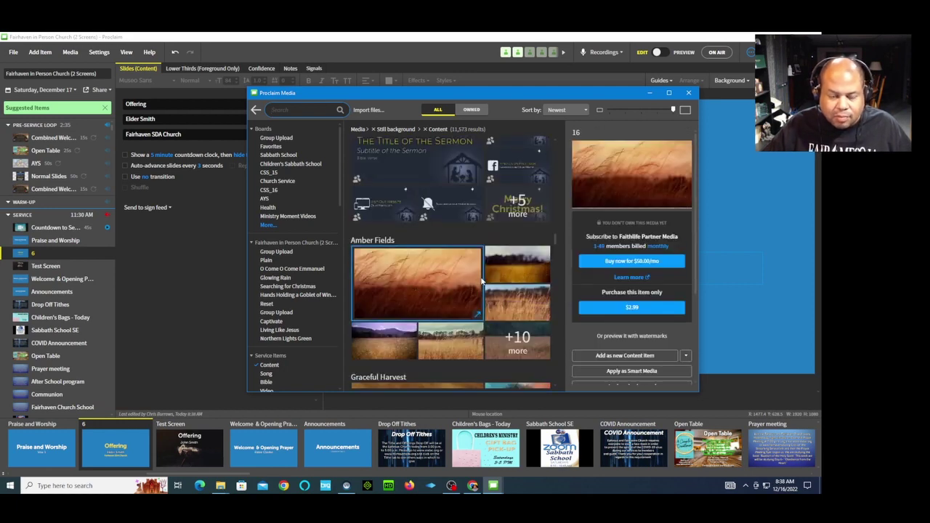
{"action": "scroll", "coordinate": [480, 276], "scroll_direction": "up", "scroll_amount": 1}
{"action": "scroll", "coordinate": [480, 276], "scroll_direction": "down", "scroll_amount": 6}
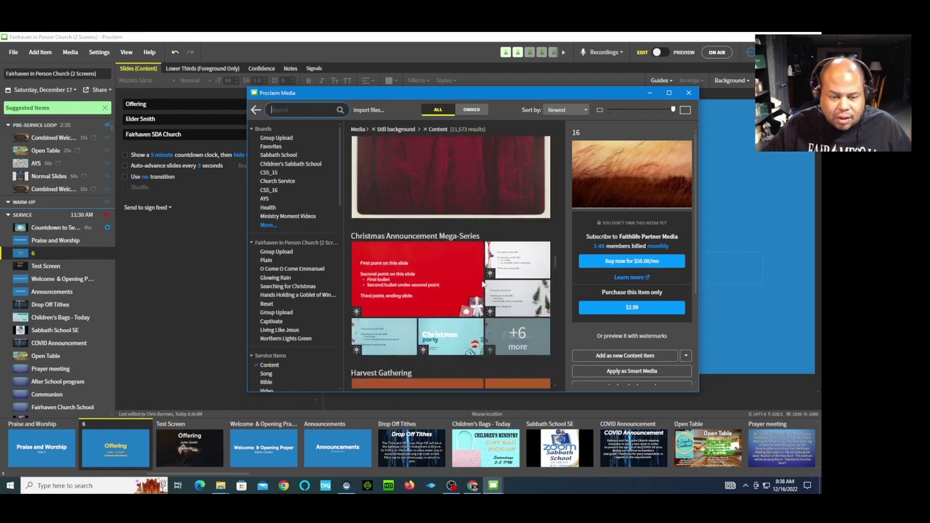
{"action": "scroll", "coordinate": [482, 285], "scroll_direction": "down", "scroll_amount": 5}
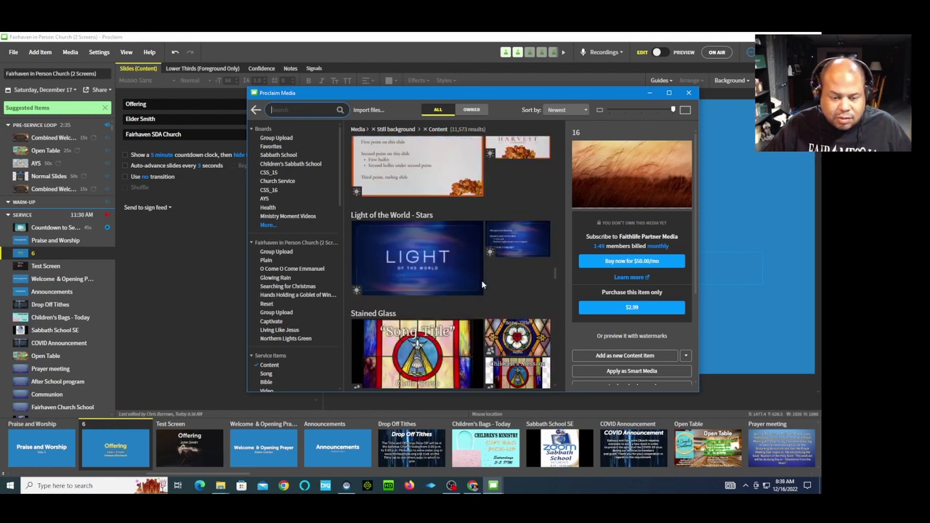
{"action": "scroll", "coordinate": [482, 284], "scroll_direction": "up", "scroll_amount": 6}
{"action": "scroll", "coordinate": [482, 285], "scroll_direction": "up", "scroll_amount": 8}
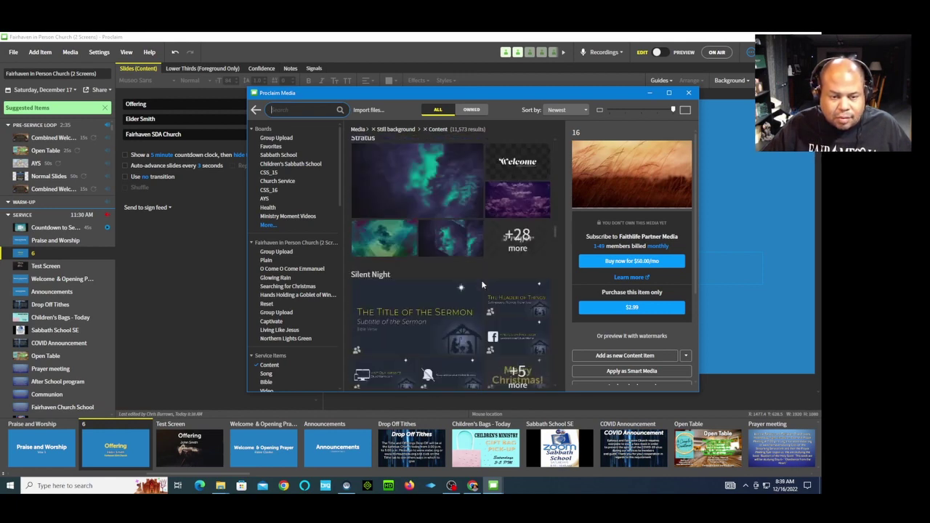
Filter to OWNED media and apply O Come O Come Emmanuel Welcome as the background.
{"action": "left_click", "coordinate": [472, 111]}
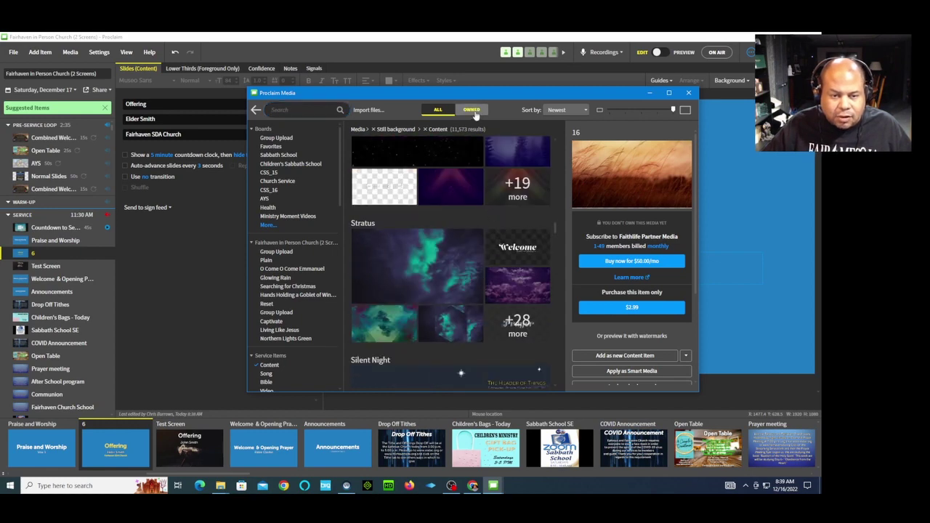
{"action": "scroll", "coordinate": [450, 191], "scroll_direction": "down", "scroll_amount": 5}
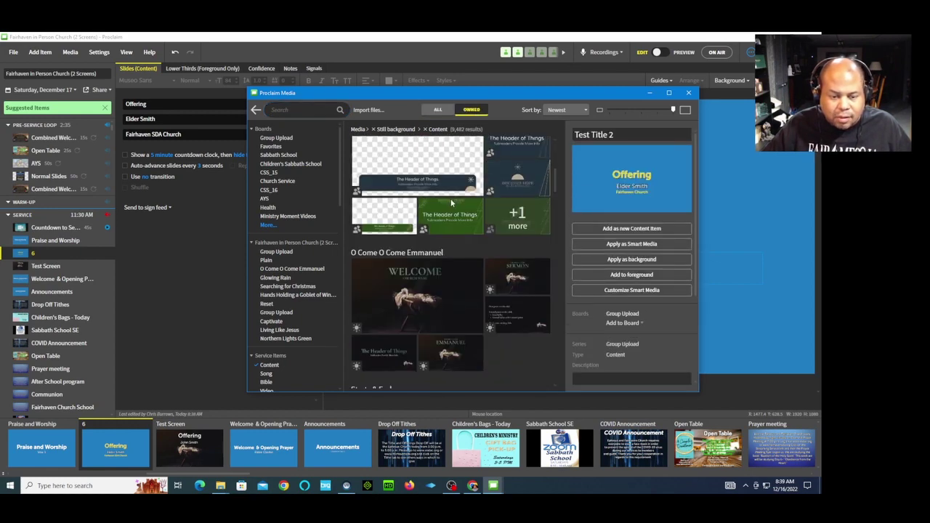
{"action": "left_click", "coordinate": [454, 298]}
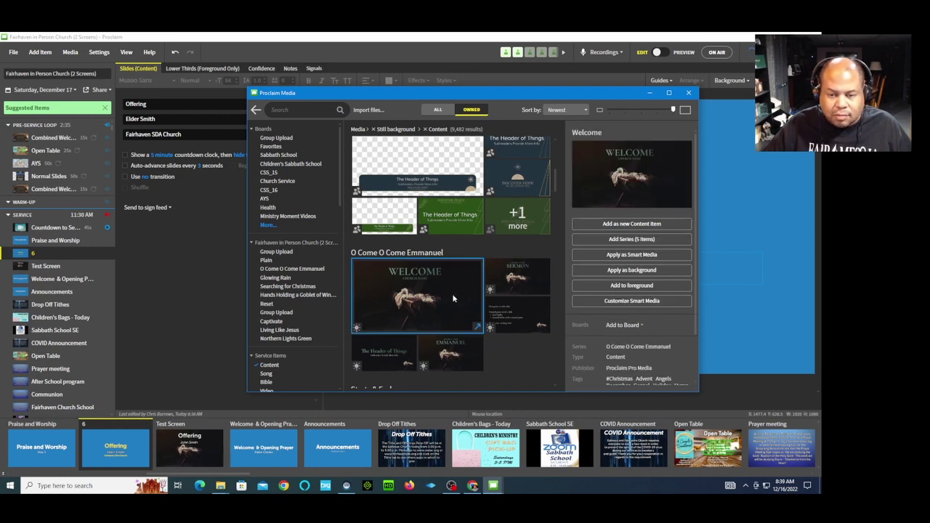
{"action": "left_click", "coordinate": [642, 274]}
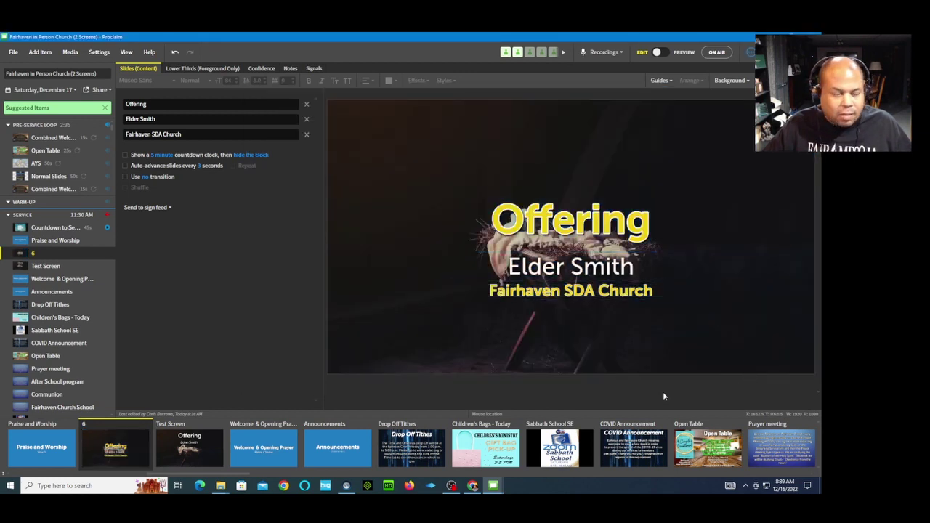
Move the Offering title toward the top with Elder Smith just below it.
{"action": "left_click", "coordinate": [571, 225]}
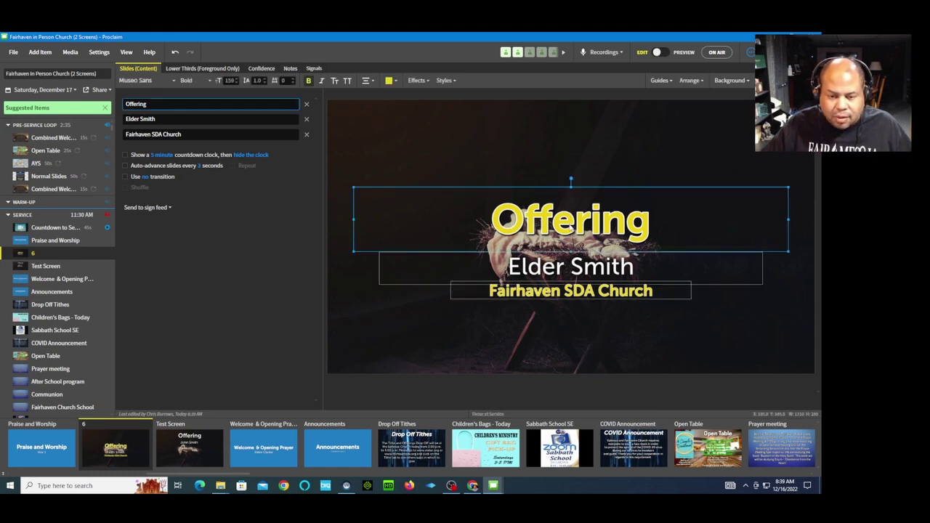
{"action": "left_click_drag", "start_coordinate": [584, 234], "coordinate": [579, 138]}
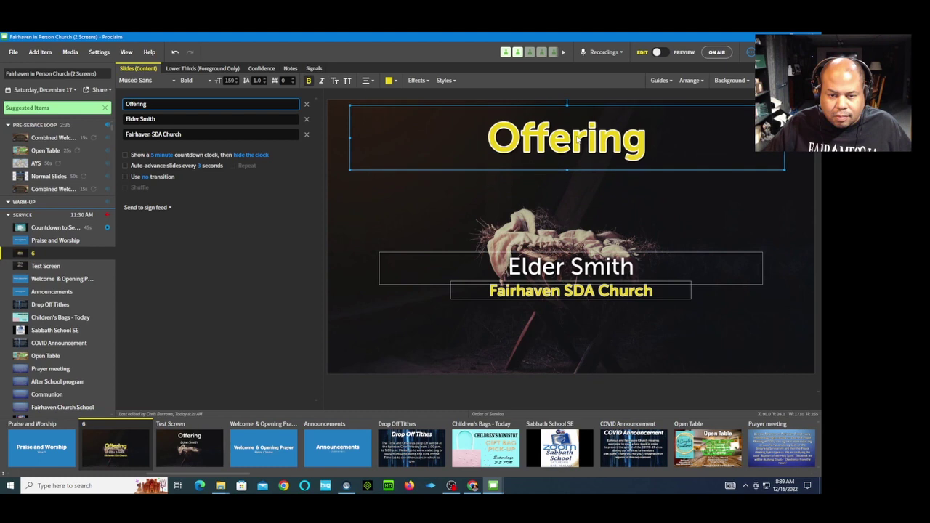
{"action": "left_click", "coordinate": [596, 267]}
{"action": "left_click_drag", "start_coordinate": [586, 273], "coordinate": [586, 184]}
Move Fairhaven SDA Church to the bottom of the slide and narrow its text box.
{"action": "left_click", "coordinate": [591, 294]}
{"action": "left_click_drag", "start_coordinate": [590, 294], "coordinate": [591, 356]}
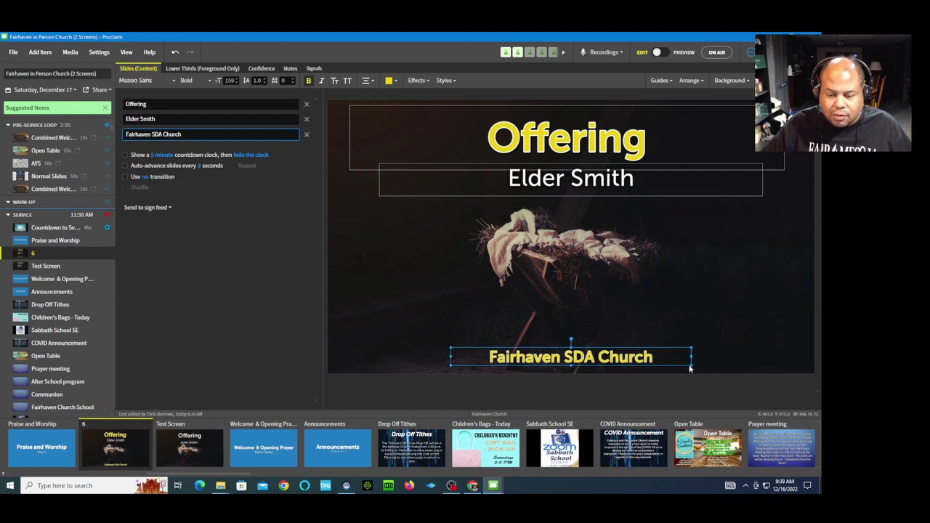
{"action": "left_click_drag", "start_coordinate": [691, 366], "coordinate": [659, 365]}
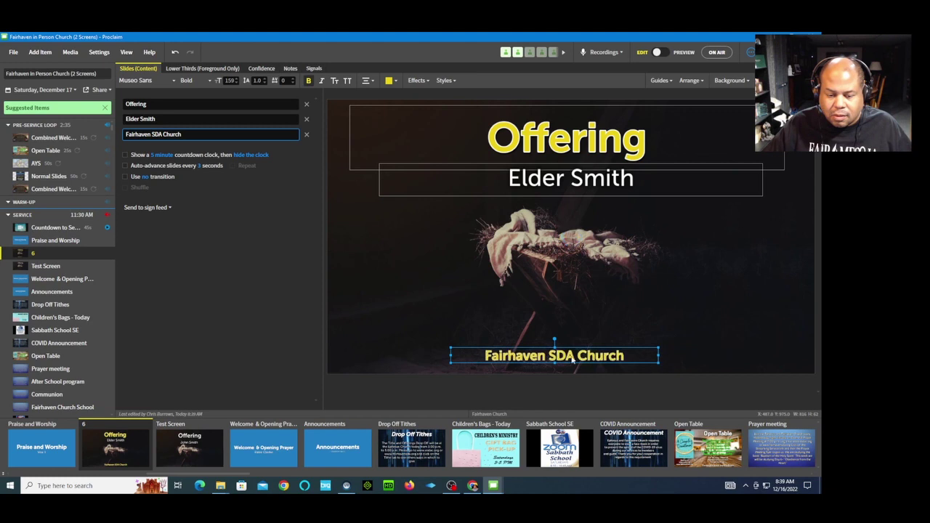
{"action": "left_click_drag", "start_coordinate": [659, 364], "coordinate": [616, 368]}
{"action": "left_click", "coordinate": [673, 228]}
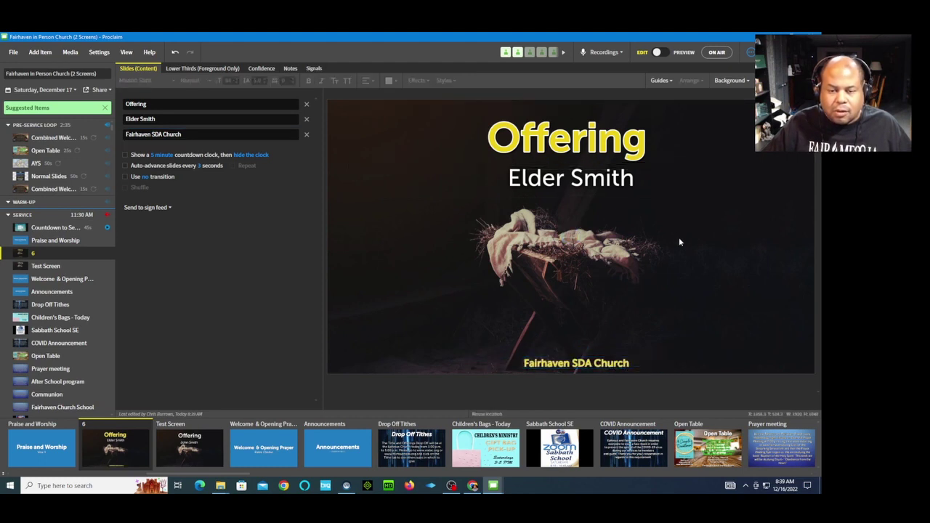
{"action": "left_click", "coordinate": [192, 69]}
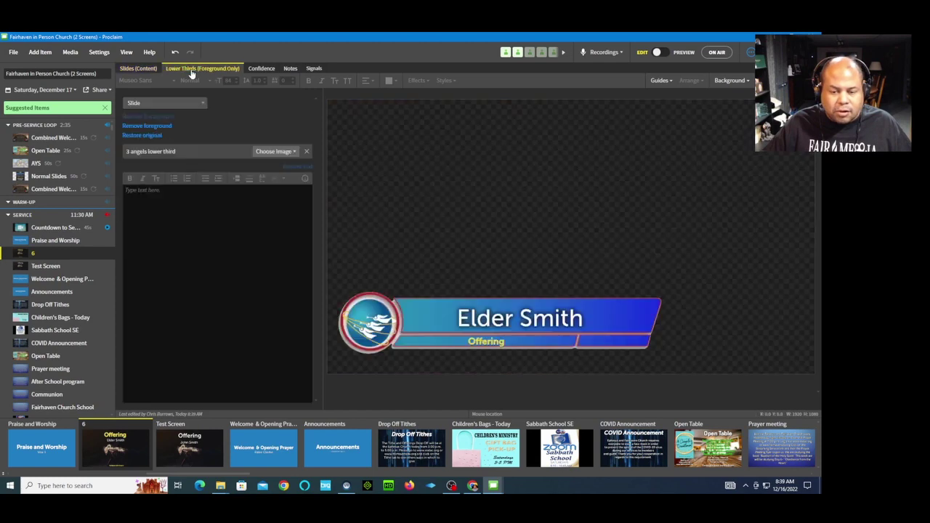
{"action": "left_click", "coordinate": [147, 70]}
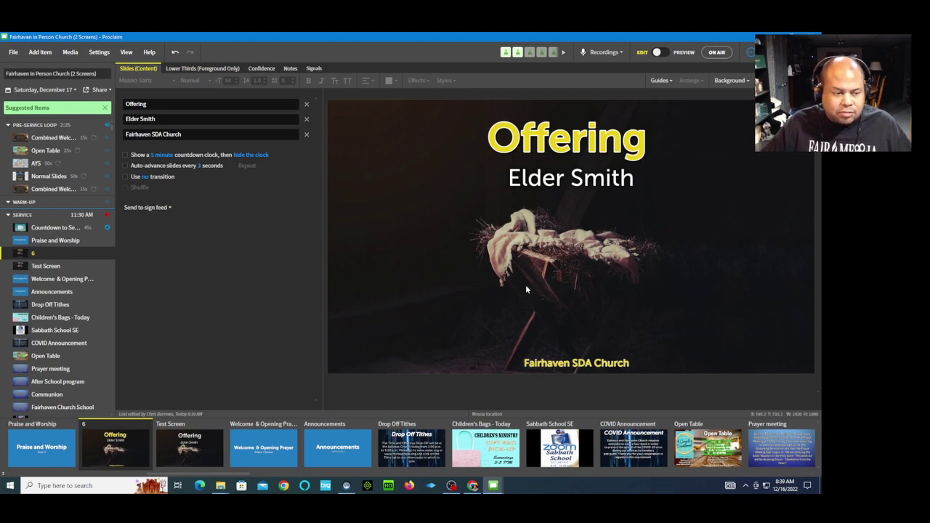
Rename the item labelled 6 in the Service list to Offering.
{"action": "double_click", "coordinate": [33, 253]}
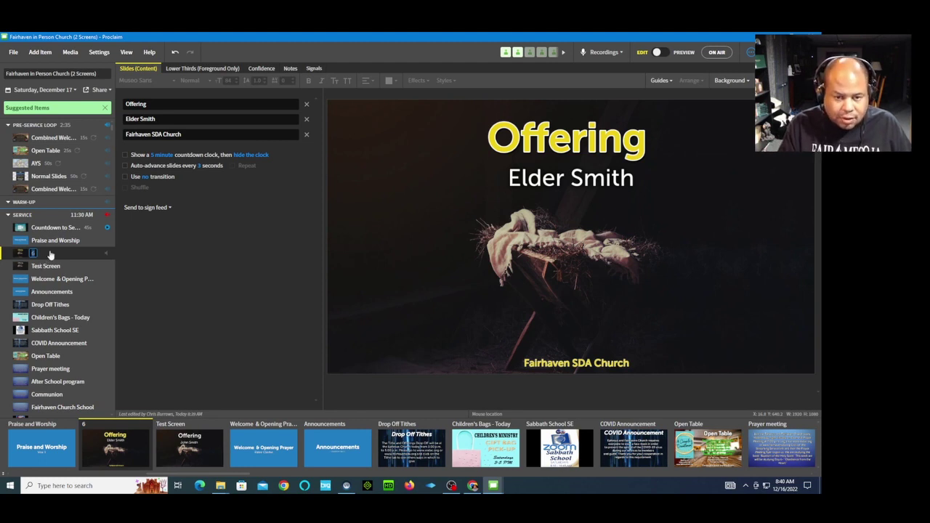
{"action": "type", "text": "Offering"}
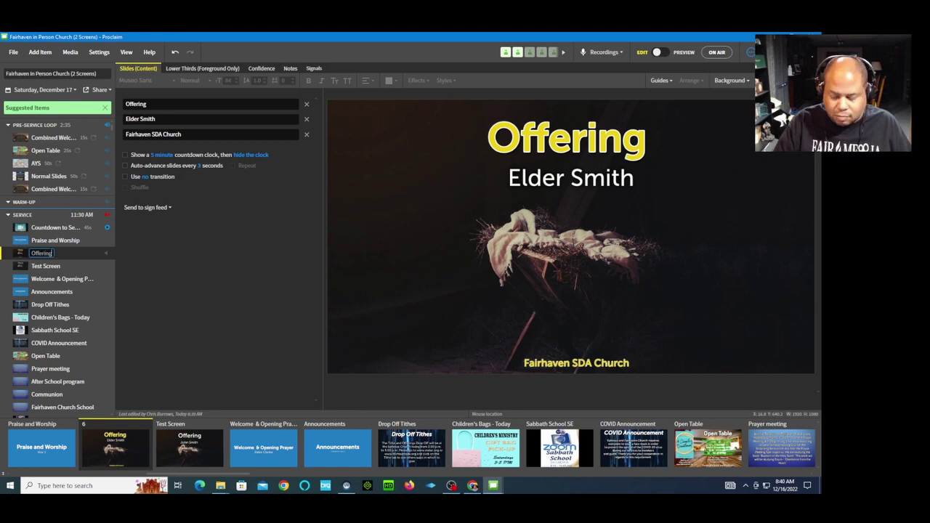
{"action": "key", "text": "Return"}
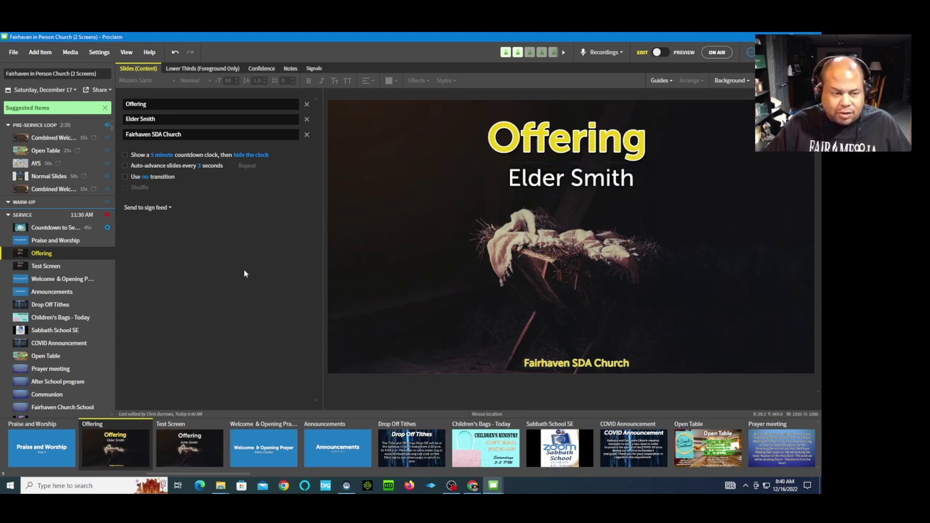
Duplicate the Offering item and rename the copy to Prayer.
{"action": "right_click", "coordinate": [38, 254]}
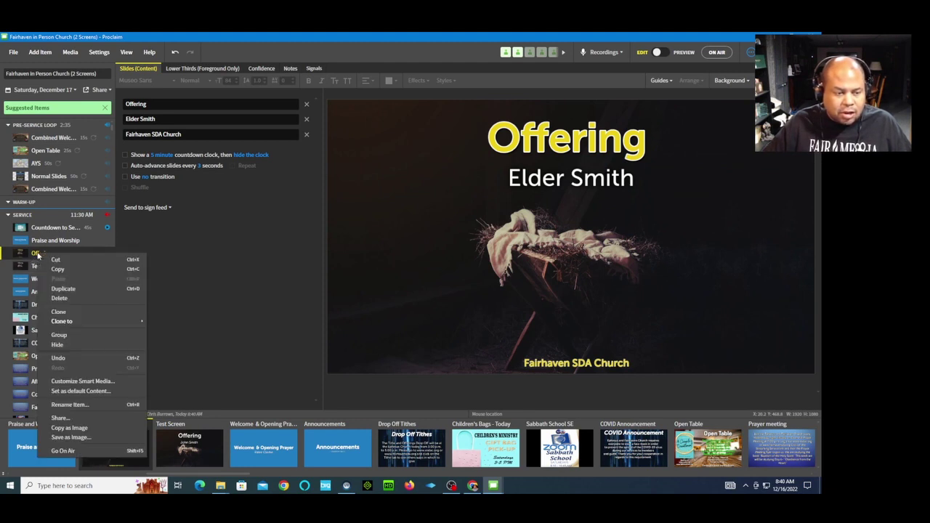
{"action": "left_click", "coordinate": [64, 290]}
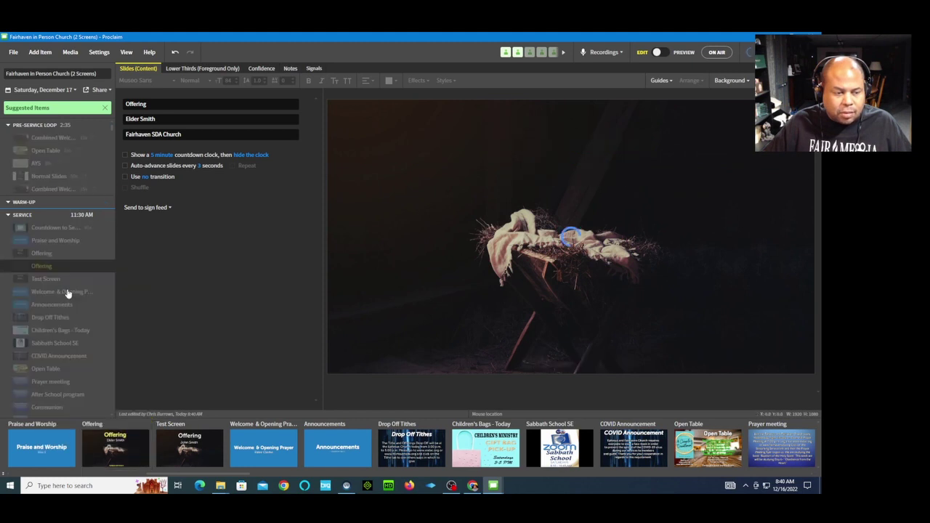
{"action": "left_click", "coordinate": [38, 267]}
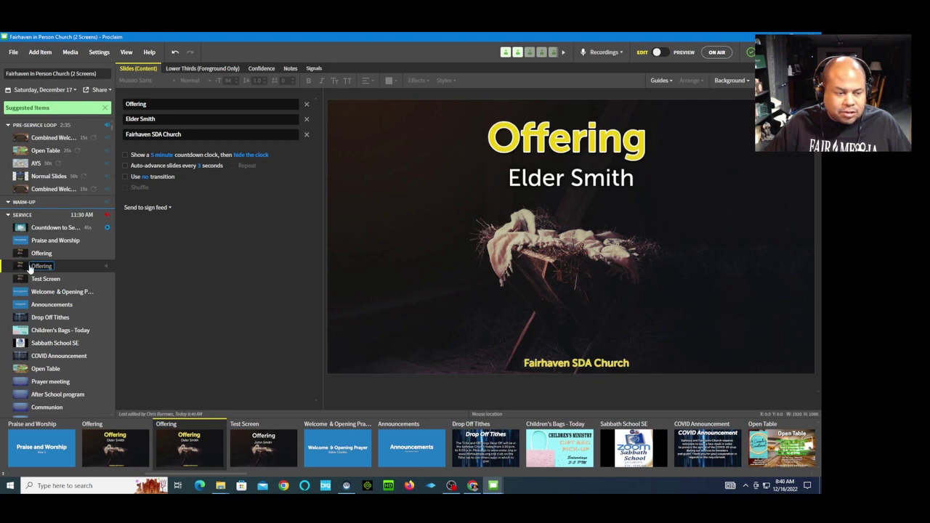
{"action": "double_click", "coordinate": [39, 266]}
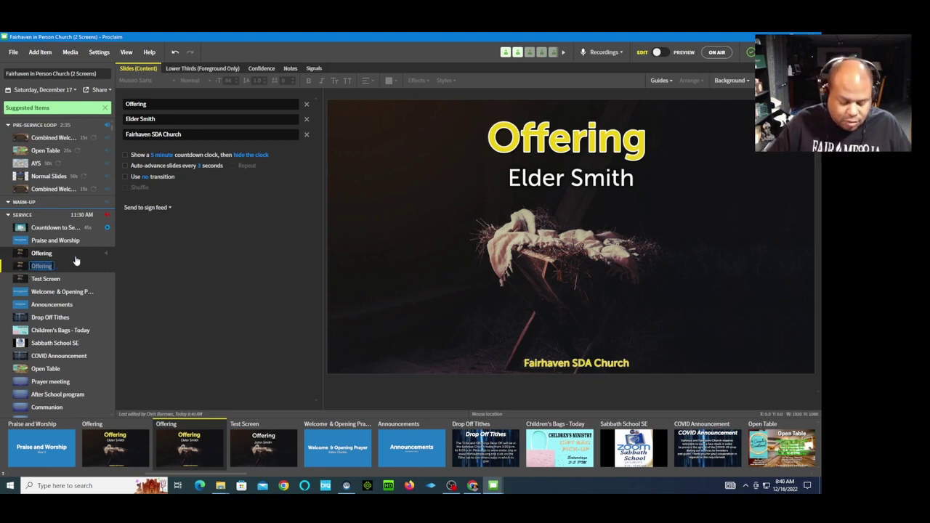
{"action": "type", "text": "Prayer"}
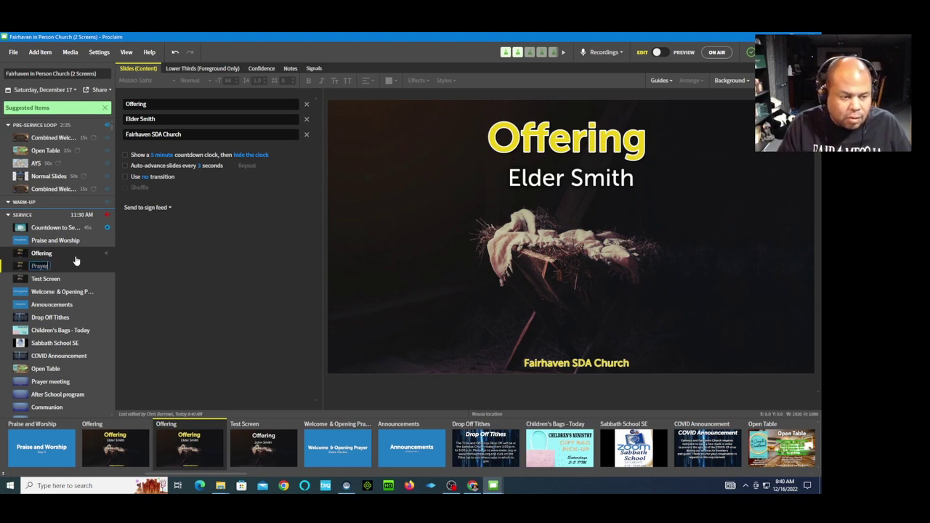
{"action": "key", "text": "Return"}
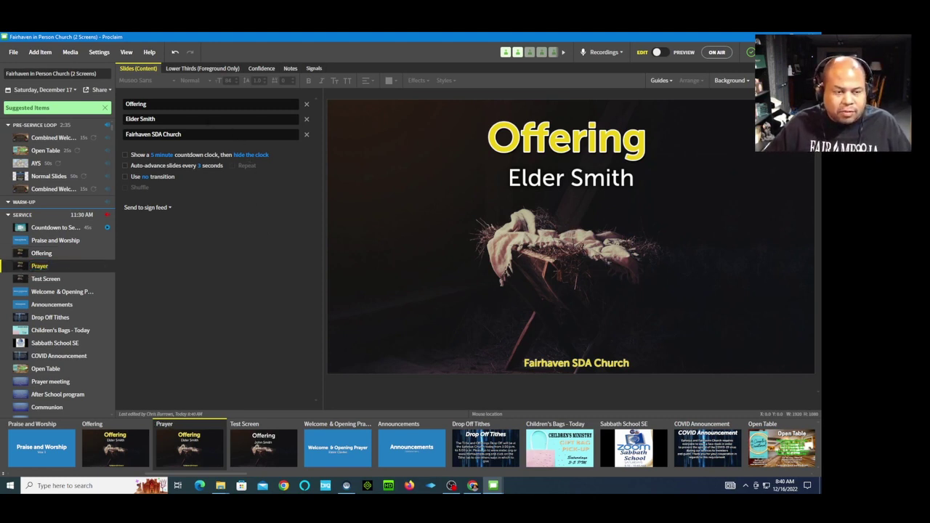
{"action": "left_click", "coordinate": [156, 105]}
Replace the slide title 'Offering' with 'Prayer'.
{"action": "double_click", "coordinate": [146, 104]}
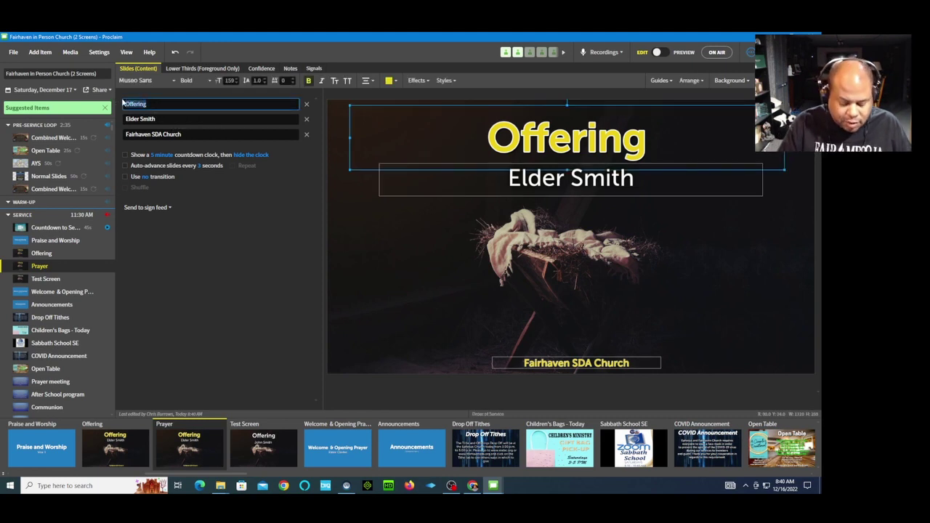
{"action": "type", "text": "P"}
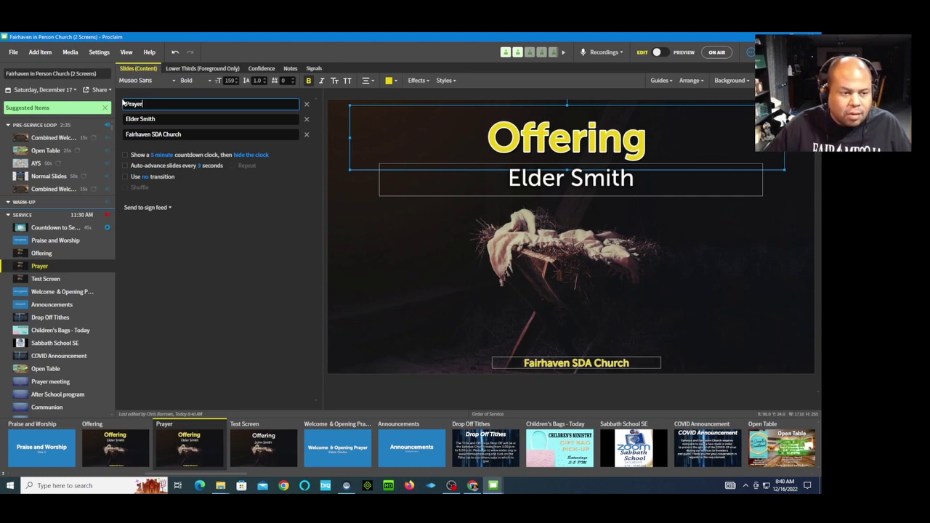
{"action": "type", "text": "rayer"}
{"action": "left_click", "coordinate": [188, 118]}
Replace the presenter's surname with the new elder's and preview the Prayer lower-third banner.
{"action": "key", "text": "ctrl+shift+Left"}
{"action": "key", "text": "ctrl+shift+Left"}
{"action": "key", "text": "End"}
{"action": "key", "text": "ctrl+shift+Left"}
{"action": "key", "text": "ctrl+shift+Left"}
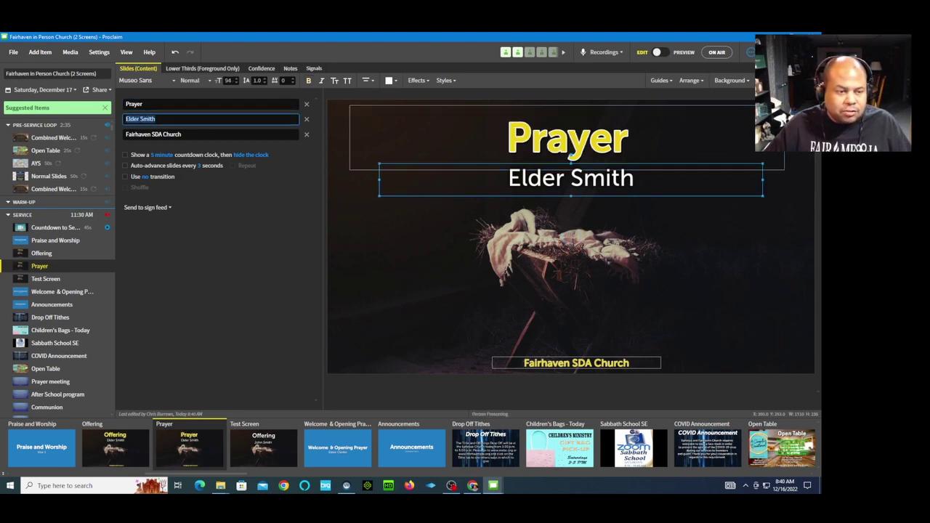
{"action": "key", "text": "End"}
{"action": "key", "text": "ctrl+shift+Left"}
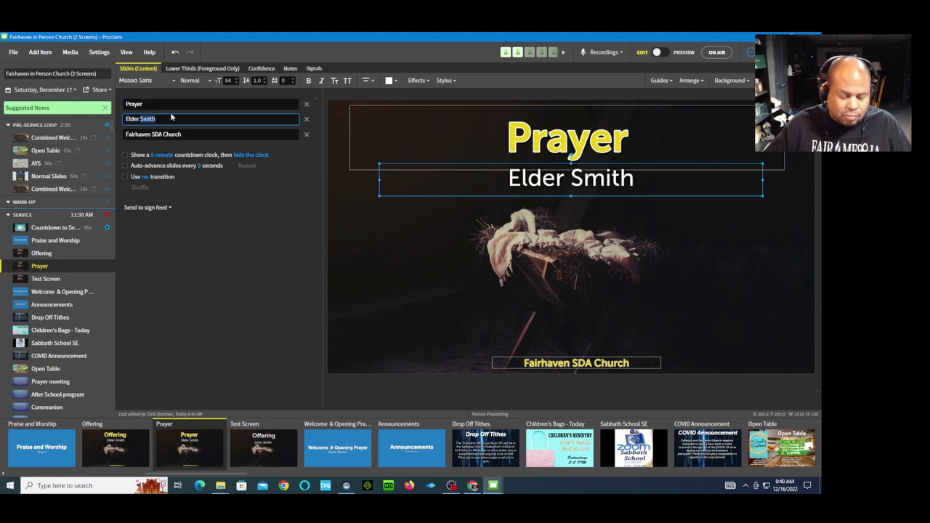
{"action": "type", "text": "Jones"}
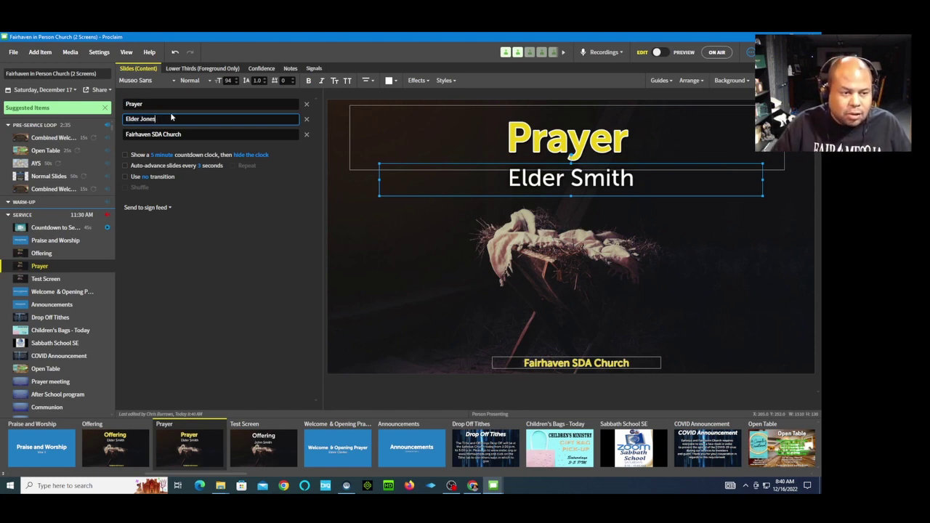
{"action": "left_click", "coordinate": [183, 69]}
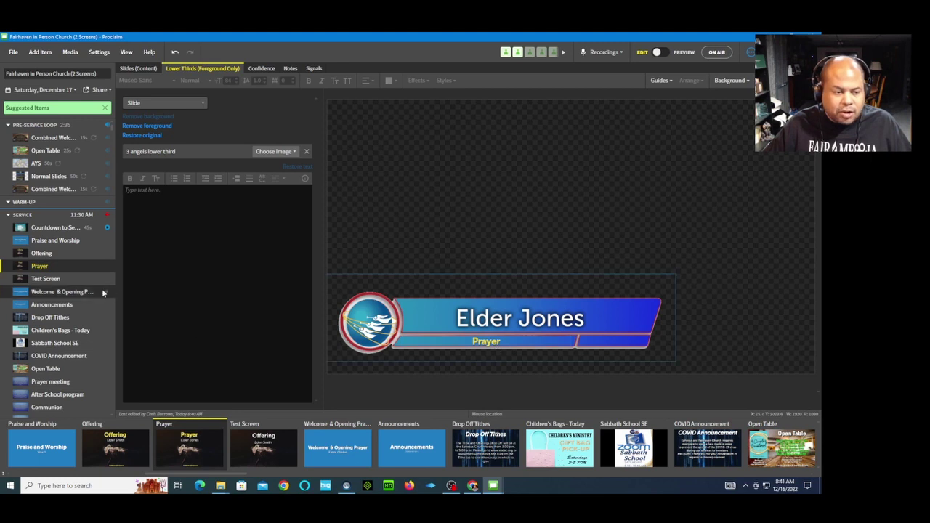
Preview the Offering and Praise and Worship lower thirds, then put the service on air.
{"action": "left_click", "coordinate": [42, 254]}
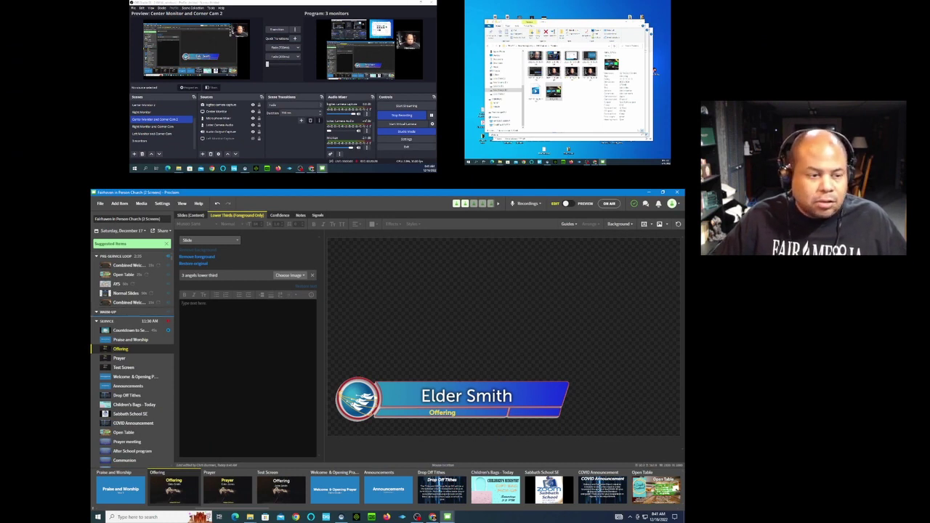
{"action": "left_click", "coordinate": [106, 340]}
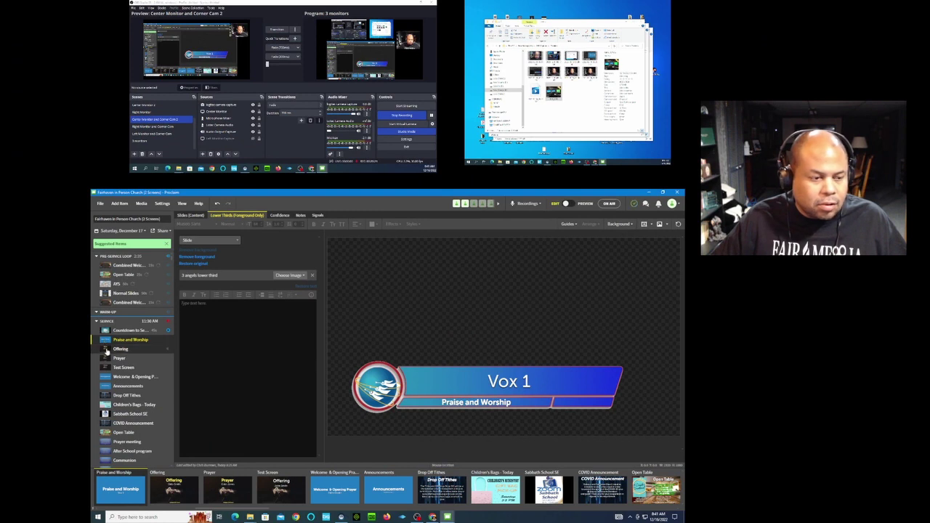
{"action": "left_click", "coordinate": [106, 350]}
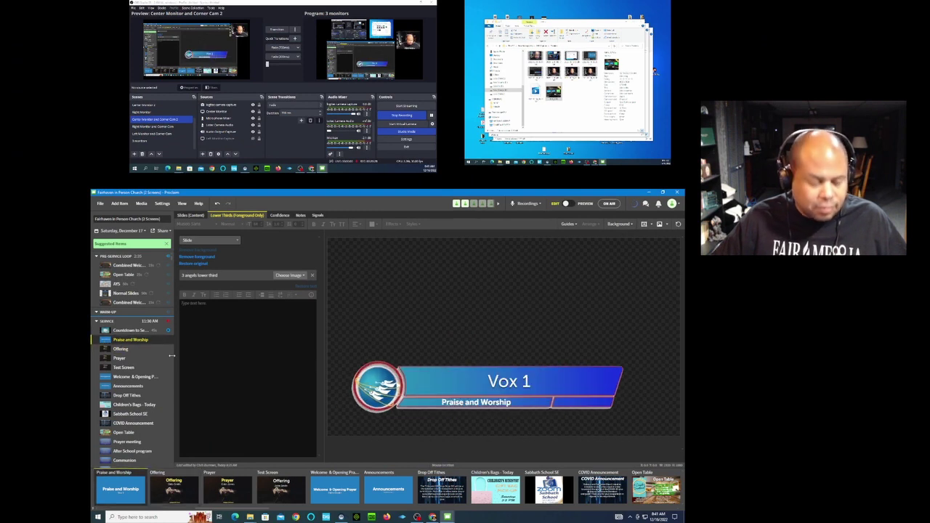
{"action": "left_click", "coordinate": [611, 205]}
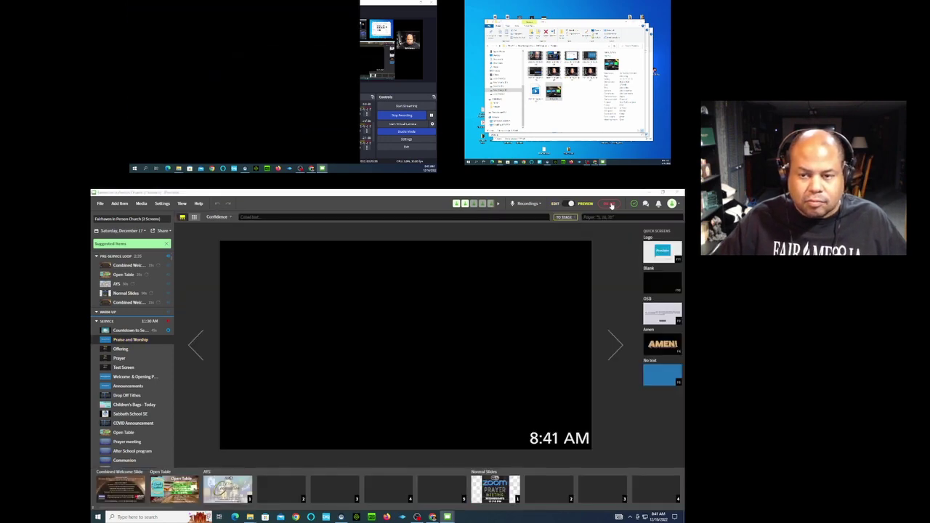
Send Praise and Worship live and check it in the Slides, Lower Thirds and Confidence previews.
{"action": "left_click", "coordinate": [107, 340]}
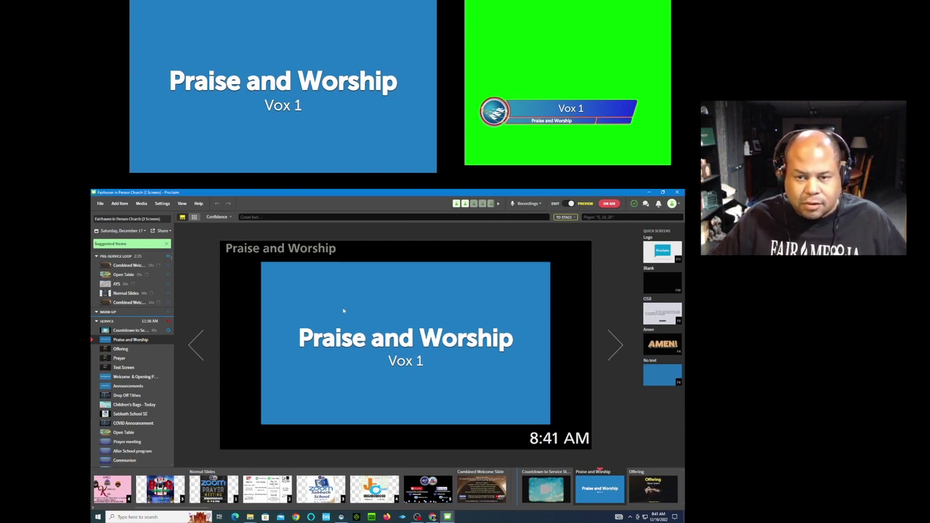
{"action": "left_click", "coordinate": [218, 217]}
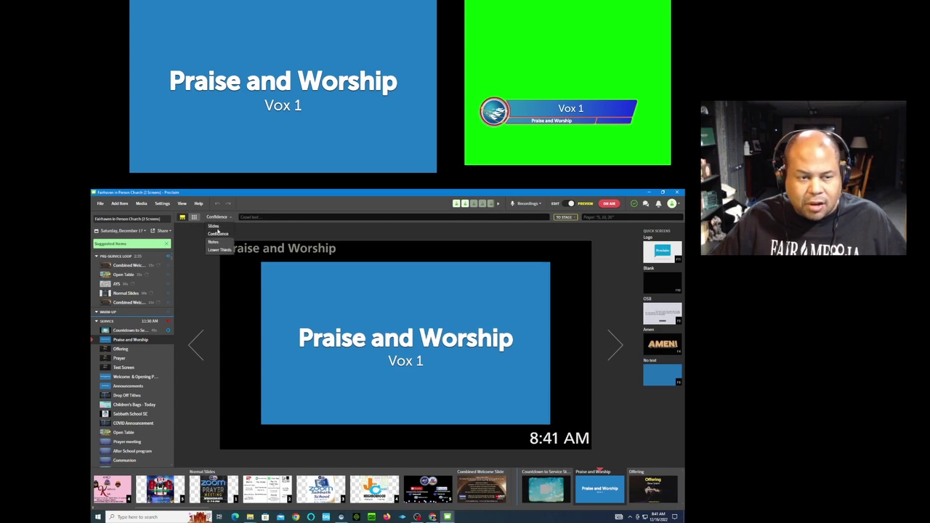
{"action": "left_click", "coordinate": [213, 227]}
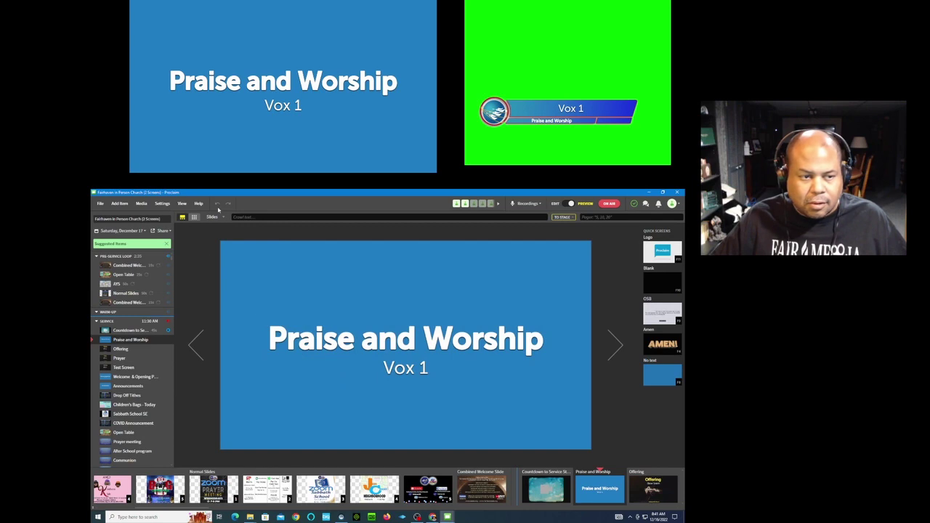
{"action": "left_click", "coordinate": [224, 219]}
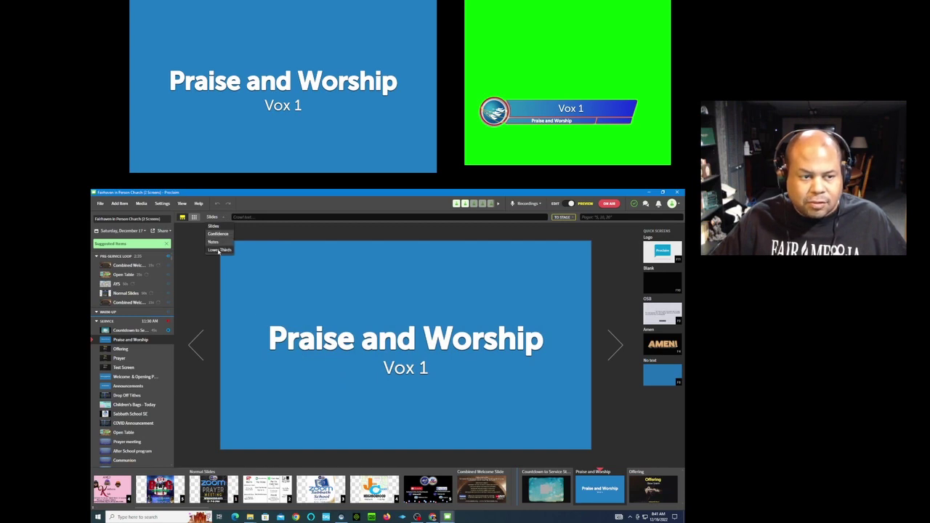
{"action": "left_click", "coordinate": [218, 251]}
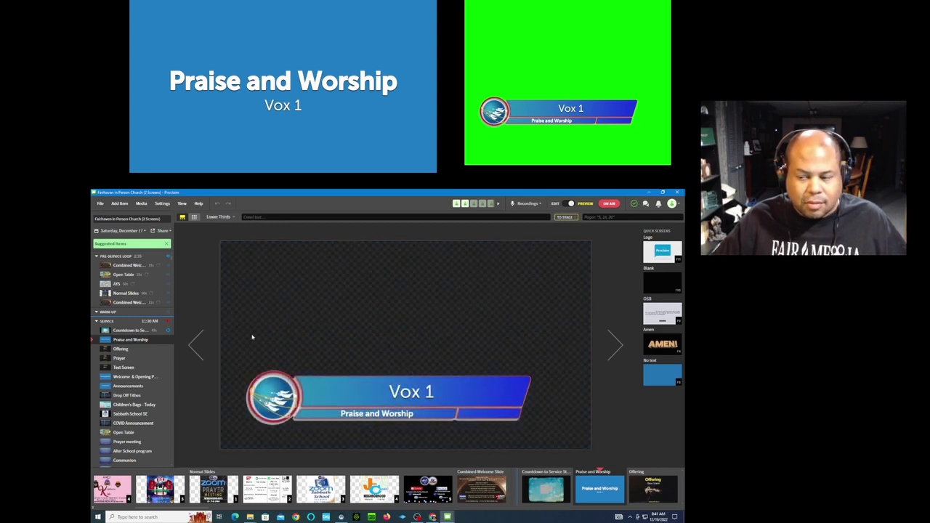
{"action": "left_click", "coordinate": [233, 218]}
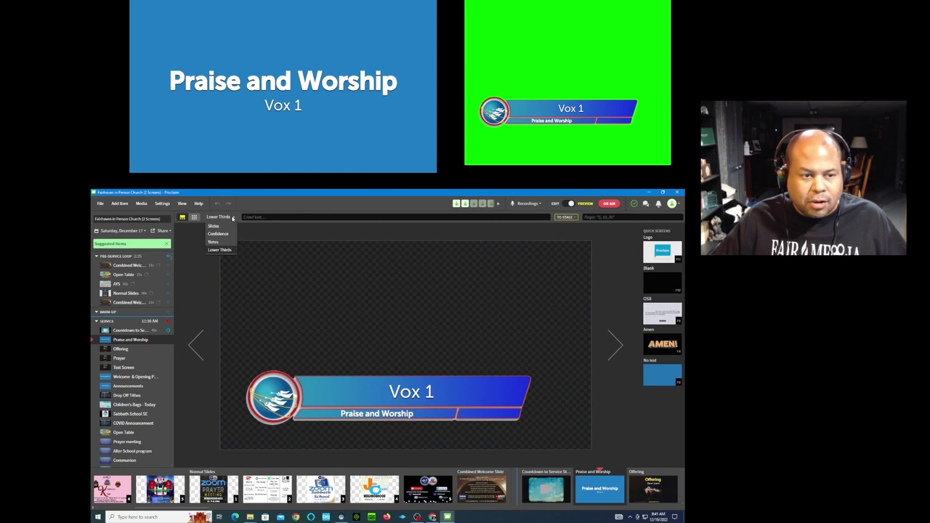
{"action": "left_click", "coordinate": [227, 235]}
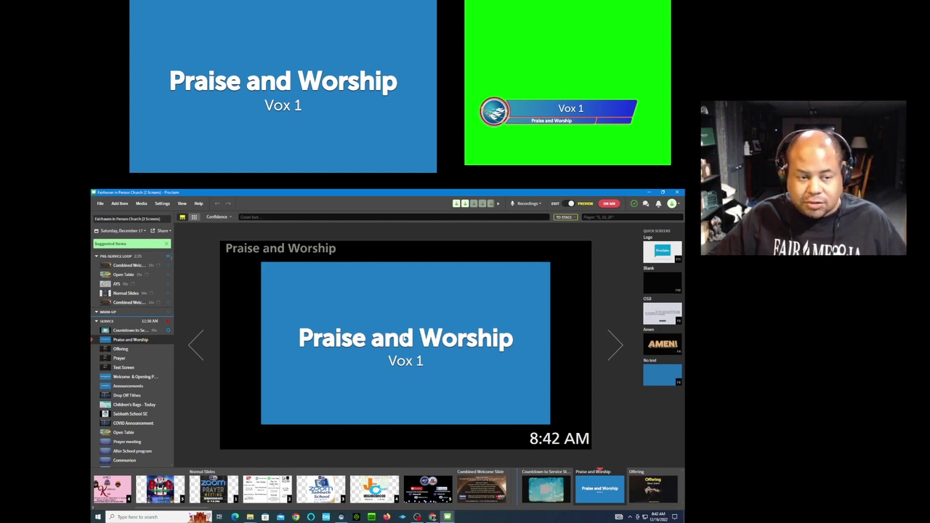
Advance live through Offering, Prayer and Welcome & Opening Prayer to Announcements and Drop Off Tithes.
{"action": "left_click", "coordinate": [616, 348]}
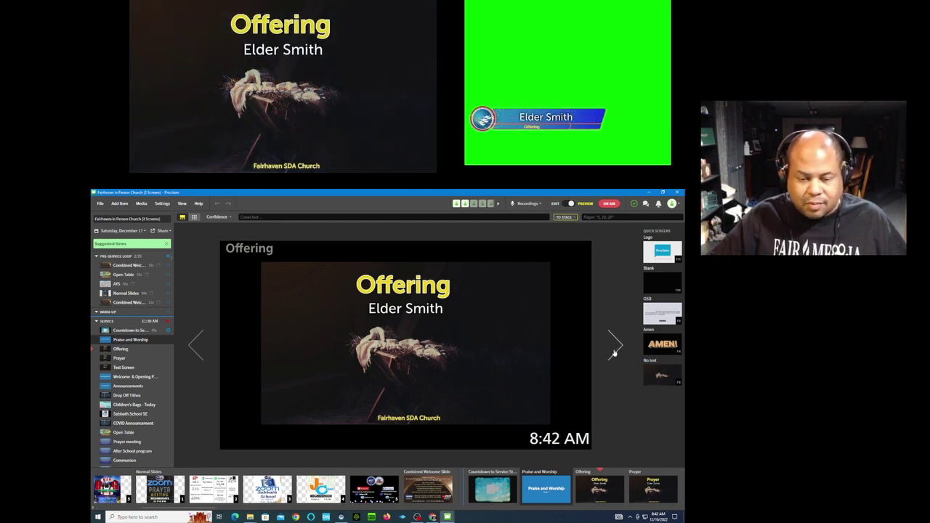
{"action": "left_click", "coordinate": [614, 350]}
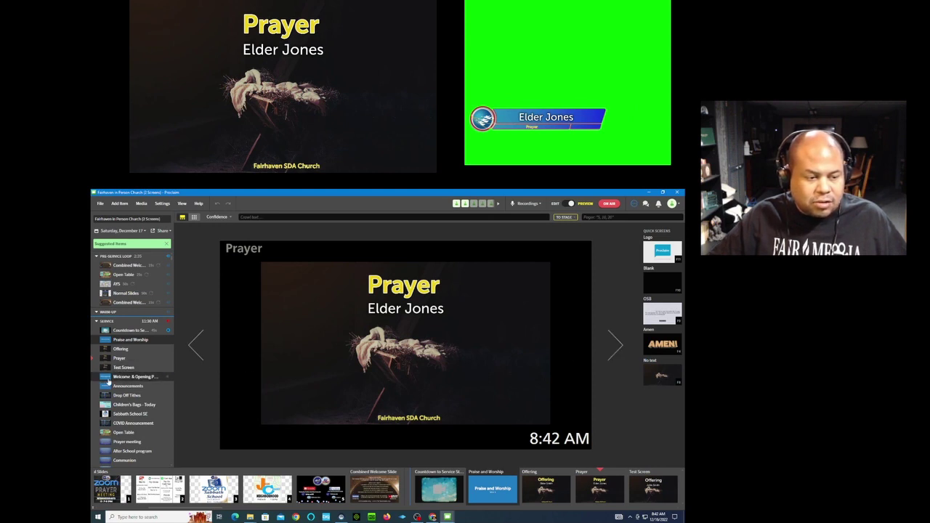
{"action": "left_click", "coordinate": [109, 378]}
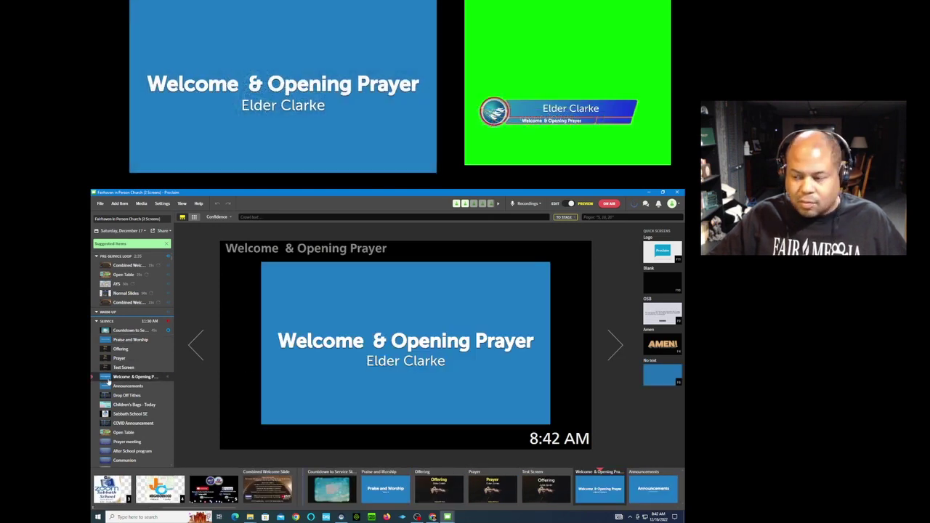
{"action": "scroll", "coordinate": [108, 381], "scroll_direction": "down", "scroll_amount": 1}
{"action": "left_click", "coordinate": [108, 372]}
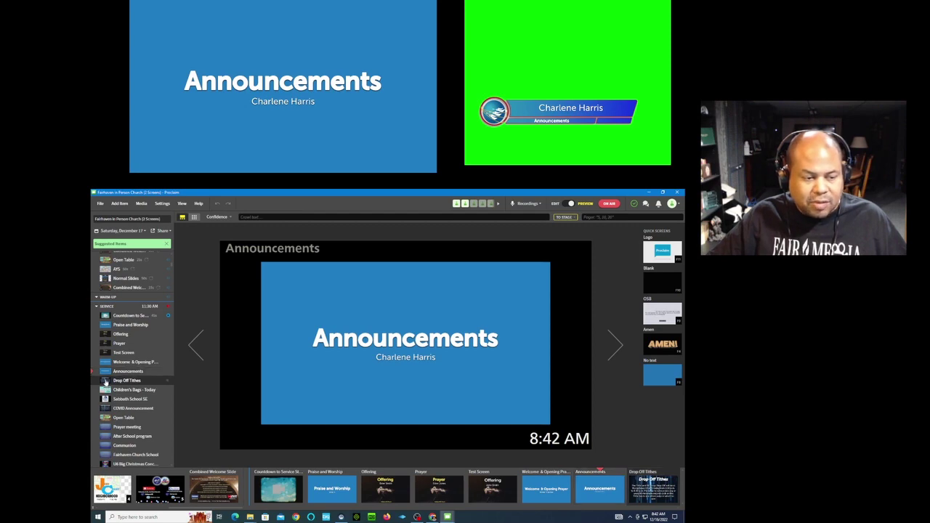
{"action": "left_click", "coordinate": [105, 381]}
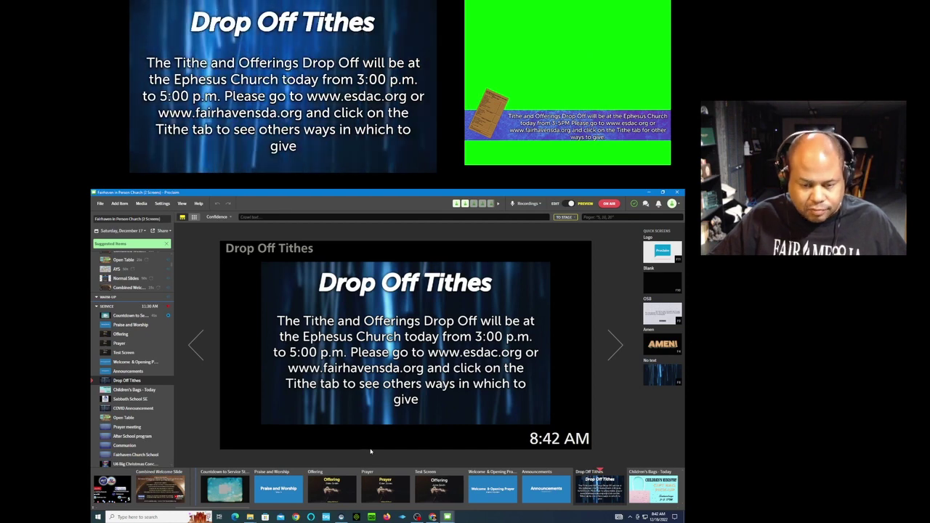
Advance through Children's Bags, Sabbath School, COVID, Open Table, Prayer meeting, After School, Communion and Fairhaven slides to the U6 concert flyer.
{"action": "left_click", "coordinate": [615, 345]}
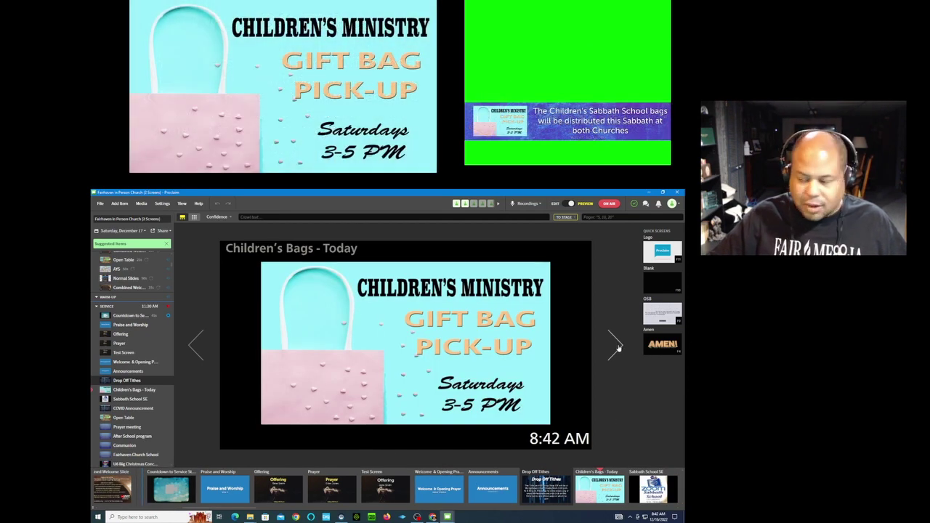
{"action": "left_click", "coordinate": [616, 346]}
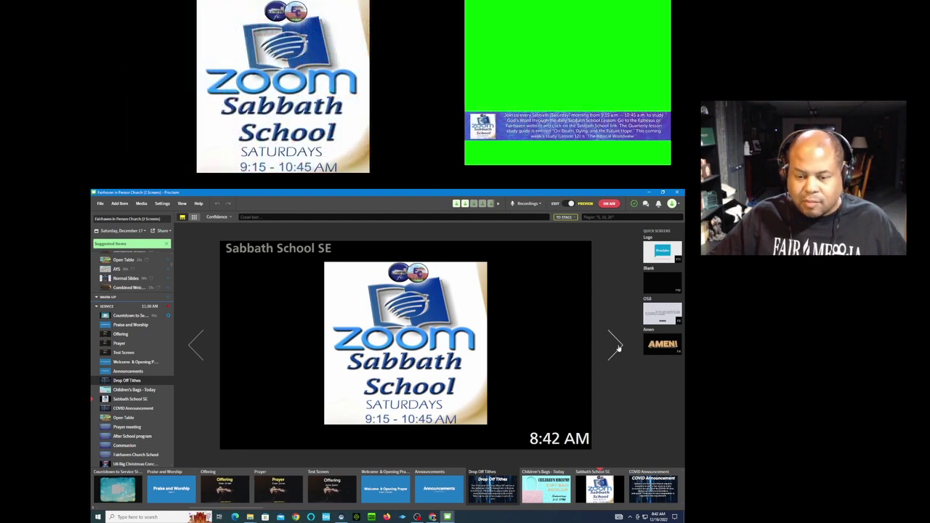
{"action": "left_click", "coordinate": [616, 347]}
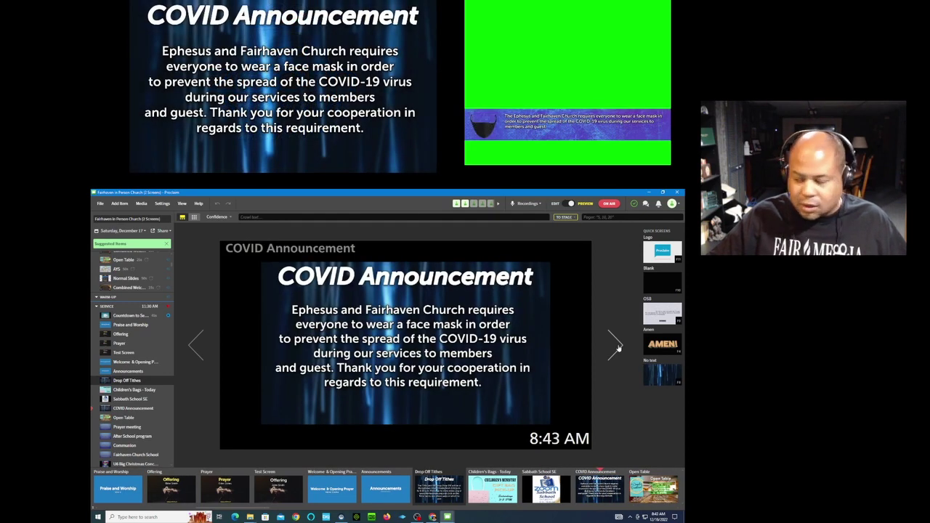
{"action": "left_click", "coordinate": [616, 347]}
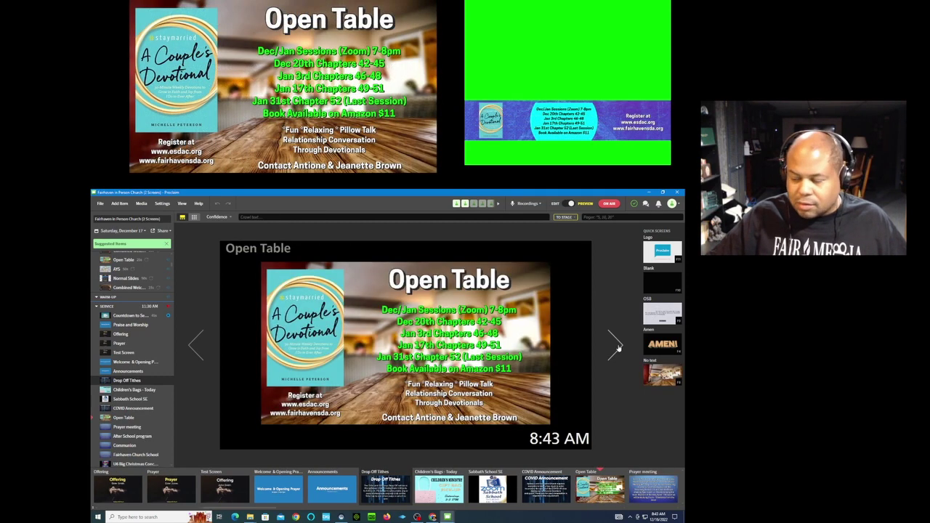
{"action": "left_click", "coordinate": [616, 347]}
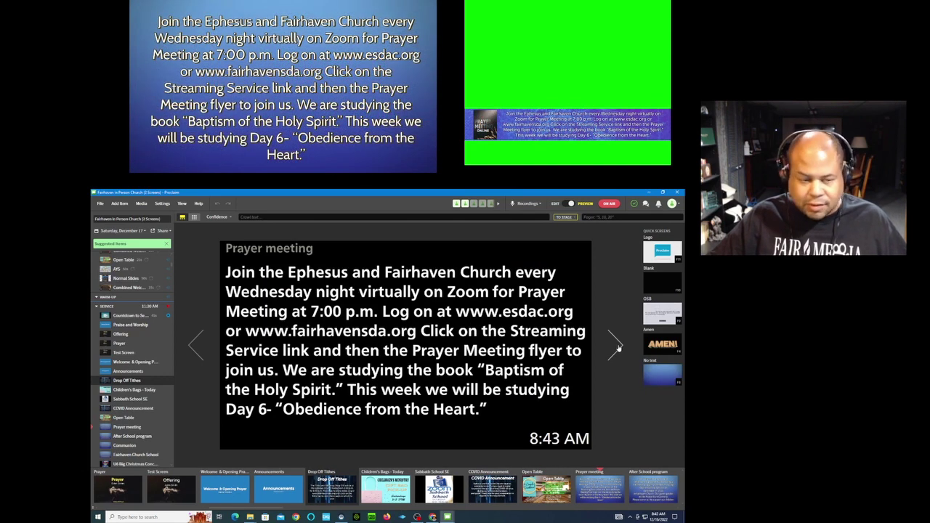
{"action": "left_click", "coordinate": [616, 346]}
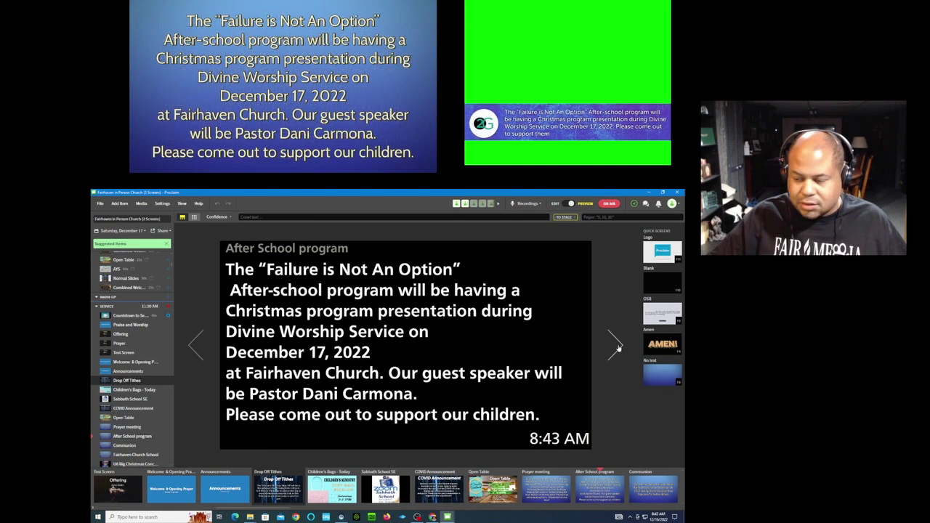
{"action": "left_click", "coordinate": [616, 346]}
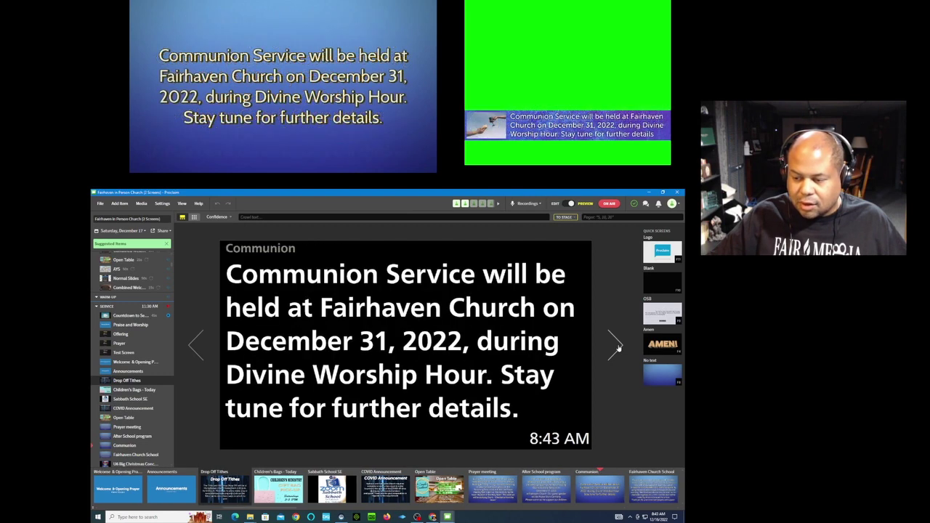
{"action": "left_click", "coordinate": [616, 347]}
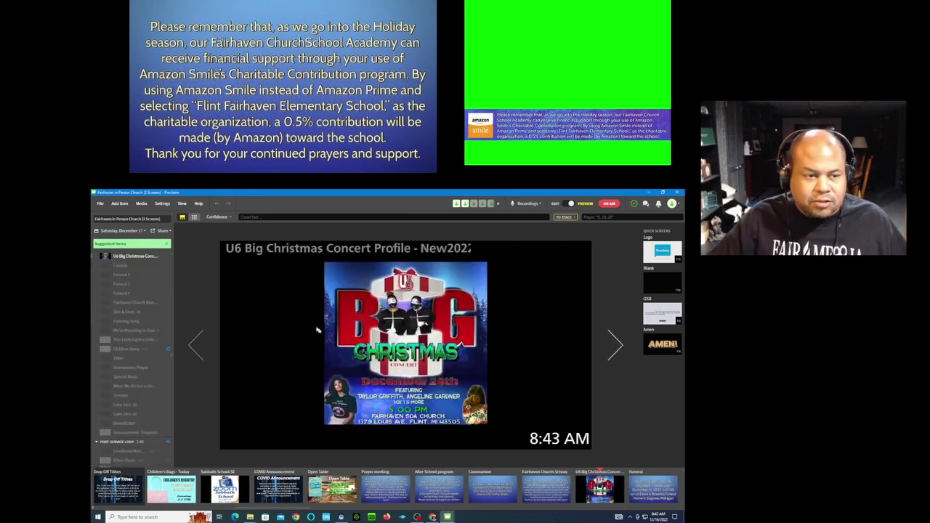
{"action": "key", "text": "Right"}
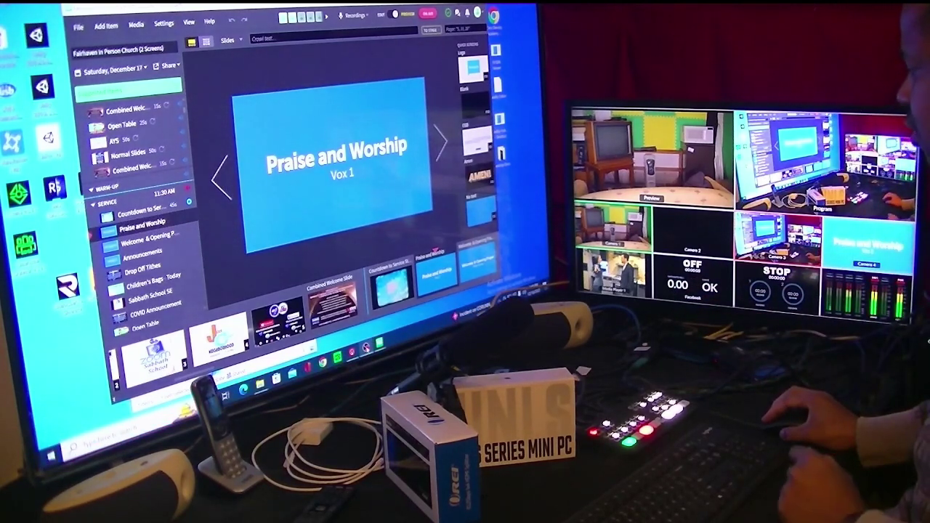
Leave OBS for Proclaim and open the Display settings page.
{"action": "left_click", "coordinate": [367, 347]}
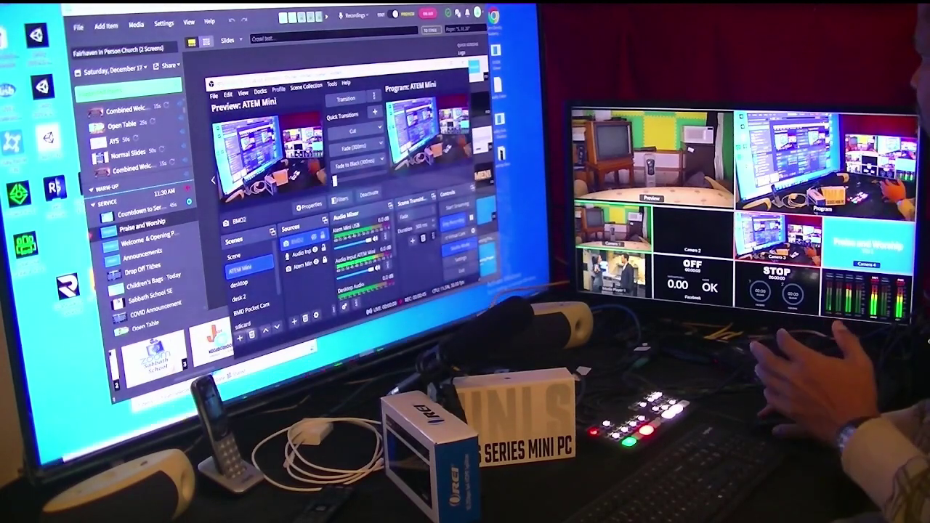
{"action": "left_click", "coordinate": [447, 69]}
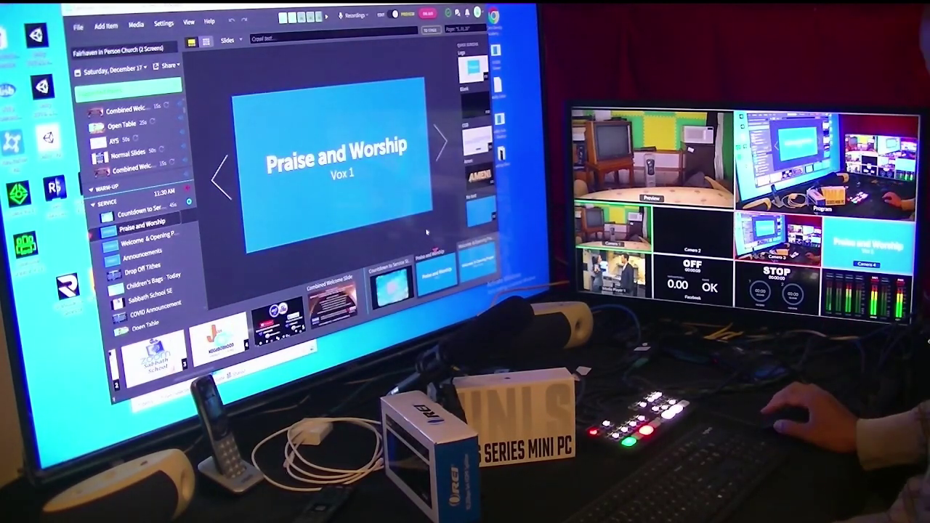
{"action": "left_click", "coordinate": [166, 25]}
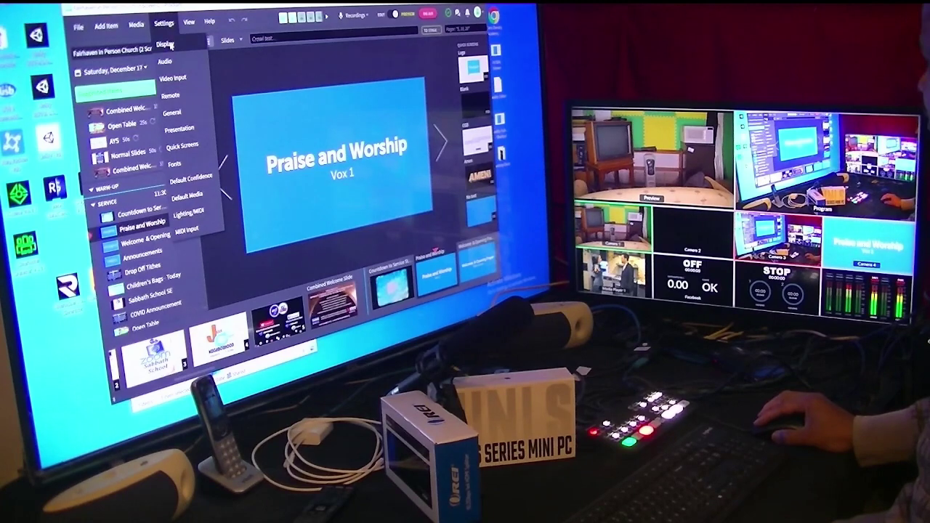
{"action": "left_click", "coordinate": [169, 45]}
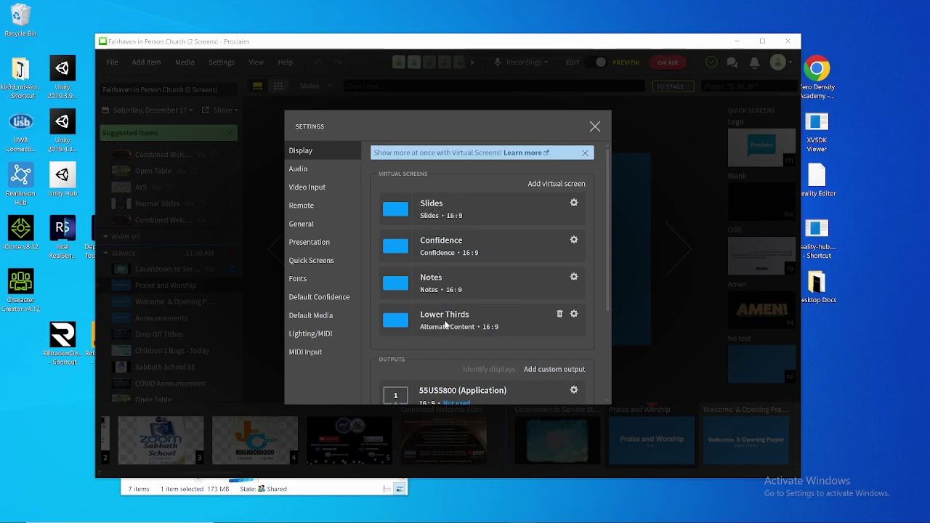
Route the Lower Thirds screen to BMD HDMI with #00FF00 transparency, save, and close Settings.
{"action": "scroll", "coordinate": [494, 288], "scroll_direction": "down", "scroll_amount": 2}
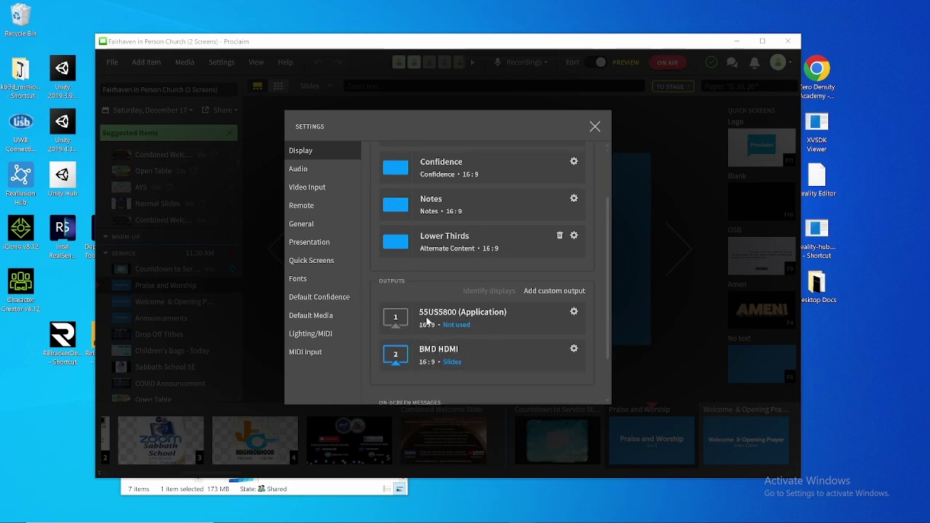
{"action": "left_click", "coordinate": [455, 362]}
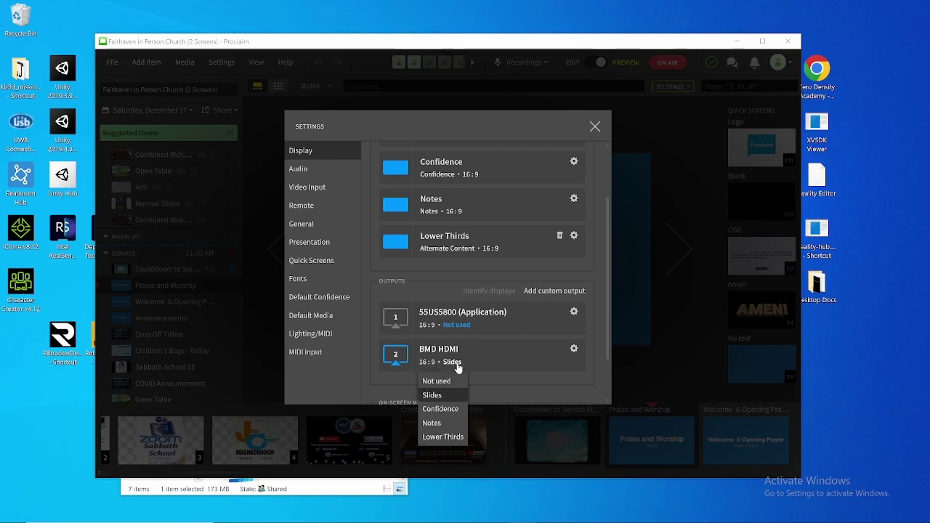
{"action": "left_click", "coordinate": [451, 437]}
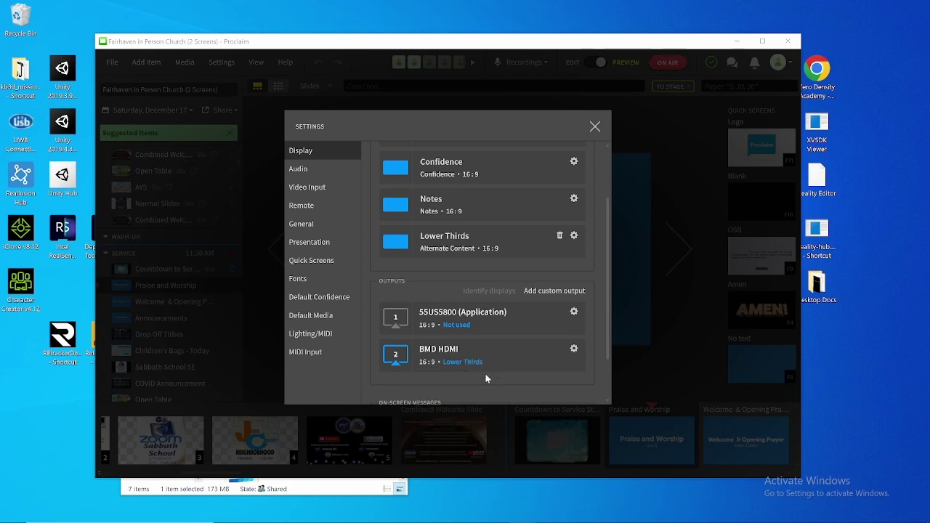
{"action": "left_click", "coordinate": [574, 350]}
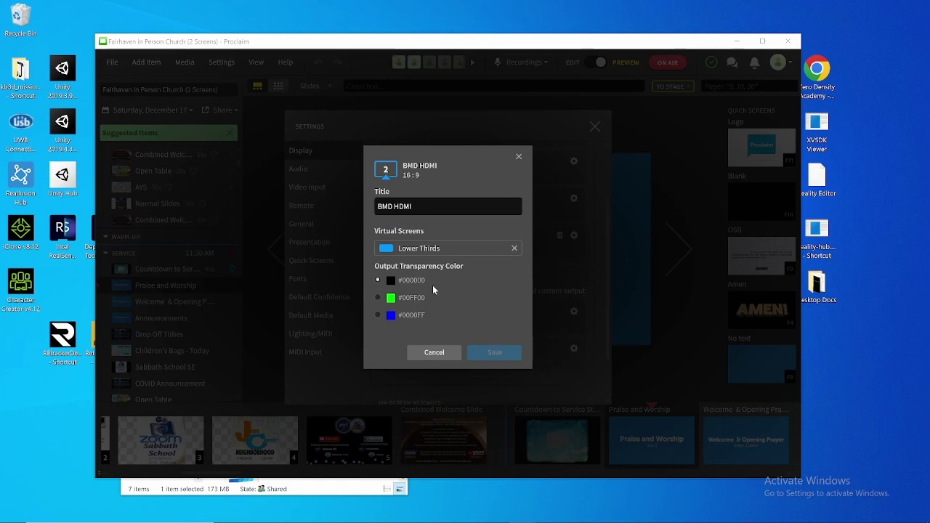
{"action": "left_click", "coordinate": [378, 298]}
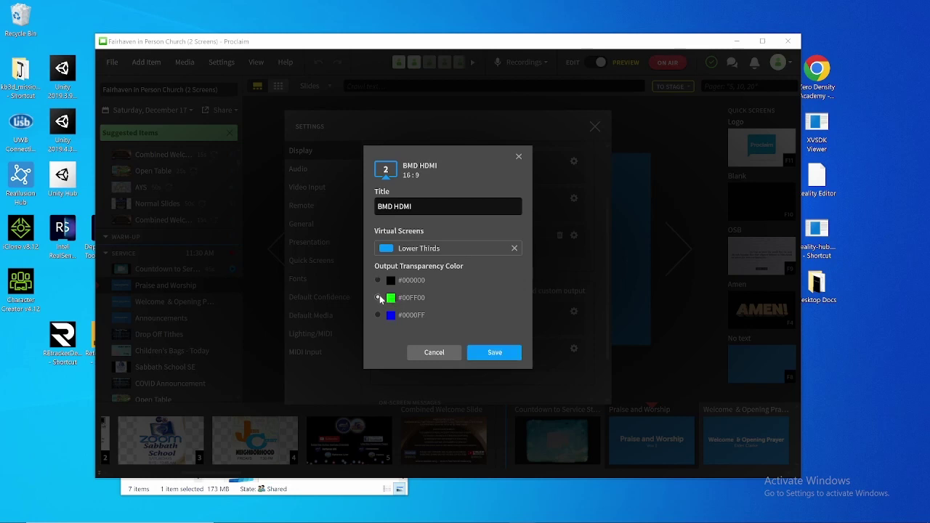
{"action": "left_click", "coordinate": [488, 353]}
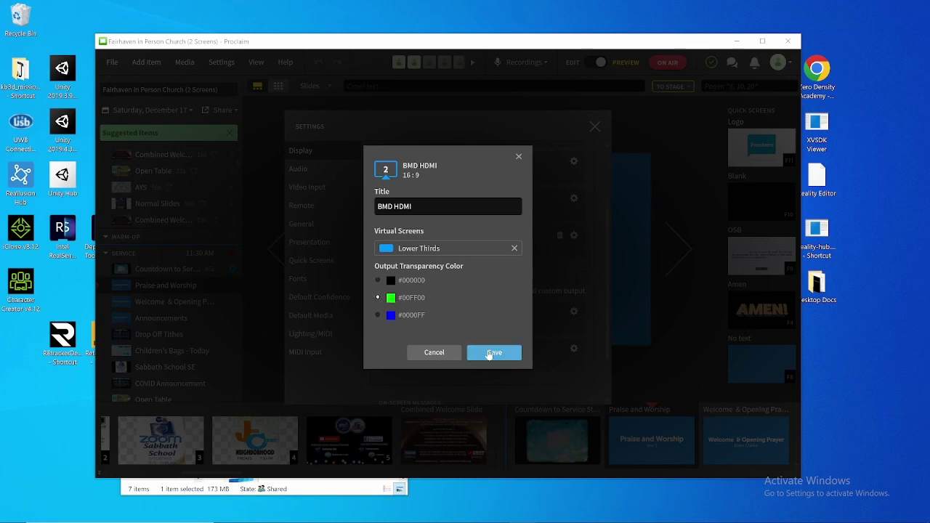
{"action": "left_click", "coordinate": [493, 355]}
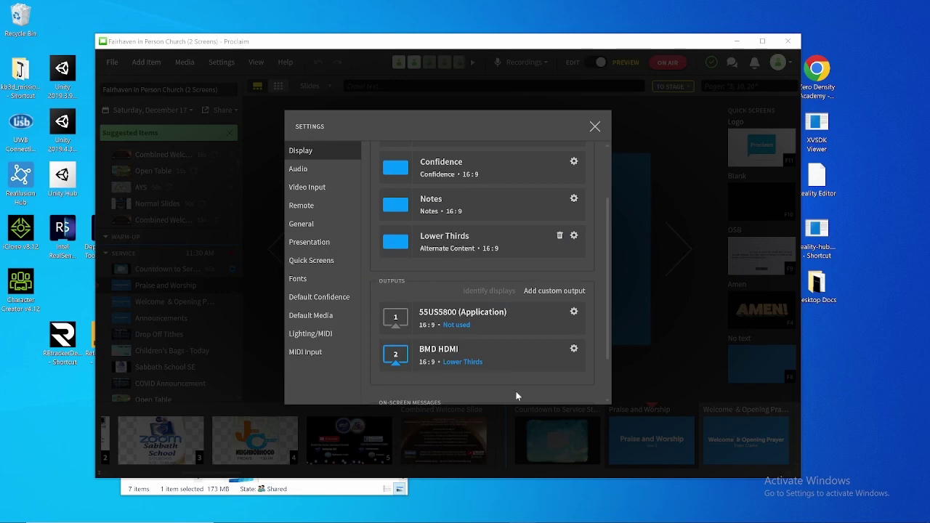
{"action": "left_click", "coordinate": [594, 127]}
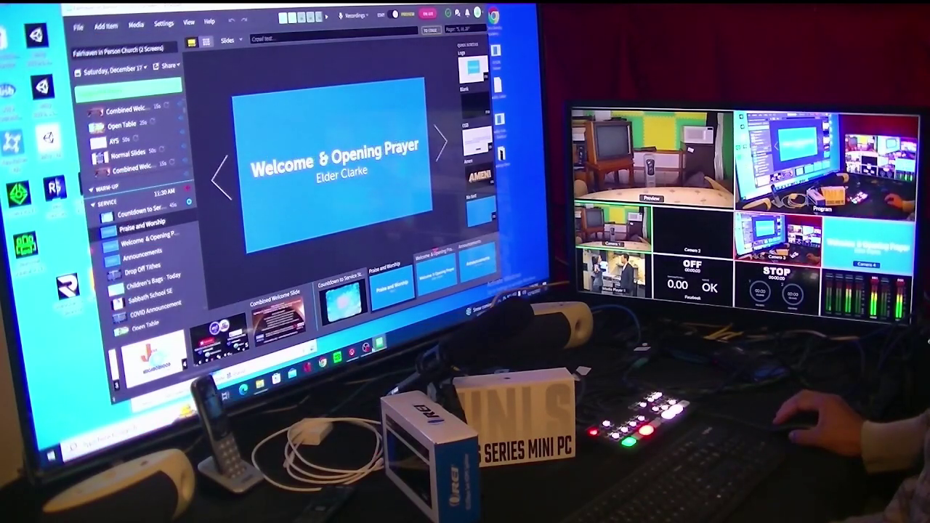
Check OBS, toggle Edit mode on and off in Proclaim, and put Praise and Worship live.
{"action": "left_click", "coordinate": [366, 348]}
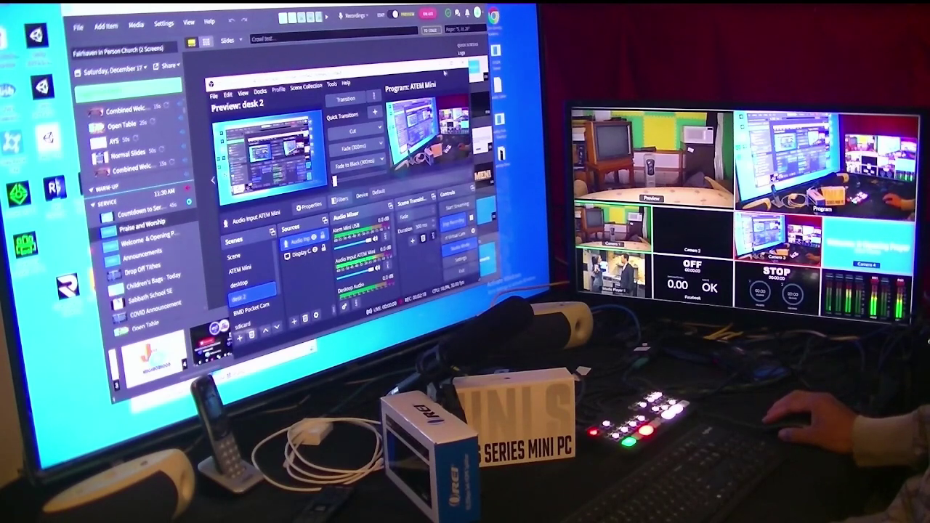
{"action": "key", "text": "alt+Tab"}
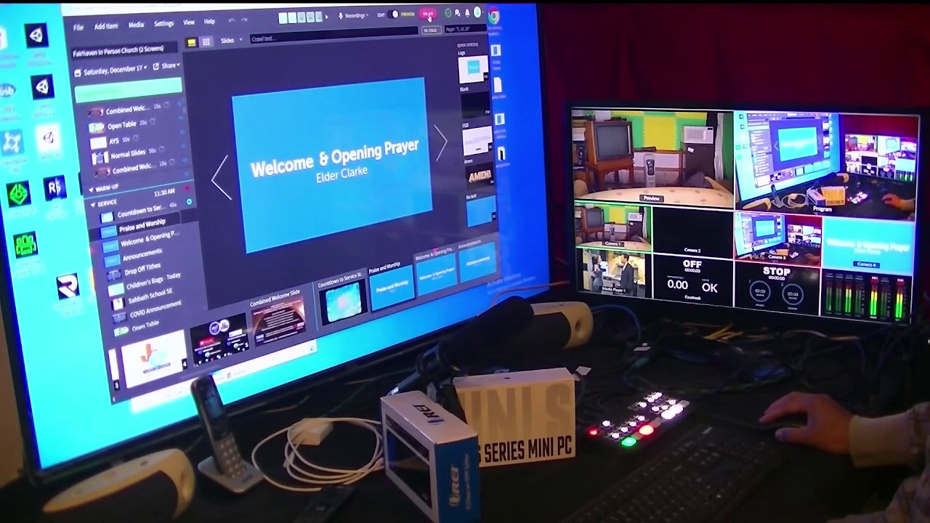
{"action": "left_click", "coordinate": [428, 14]}
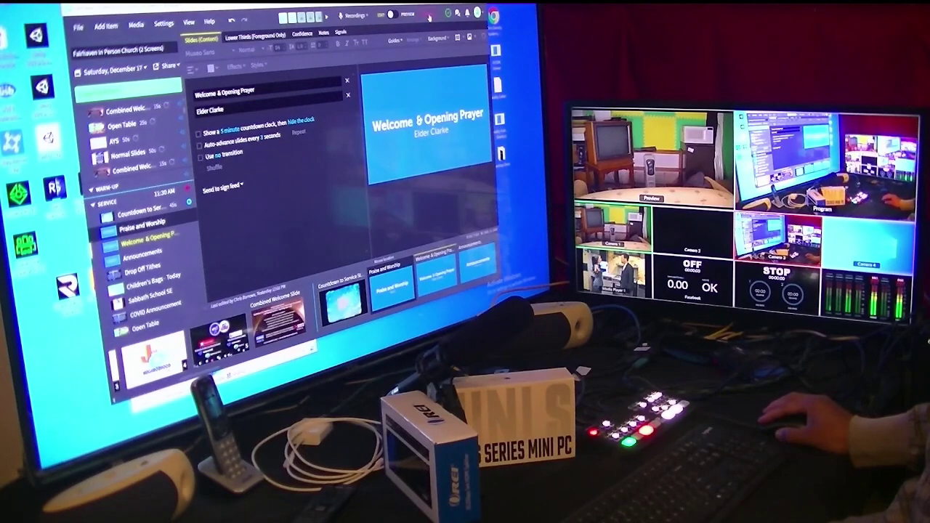
{"action": "left_click", "coordinate": [428, 16]}
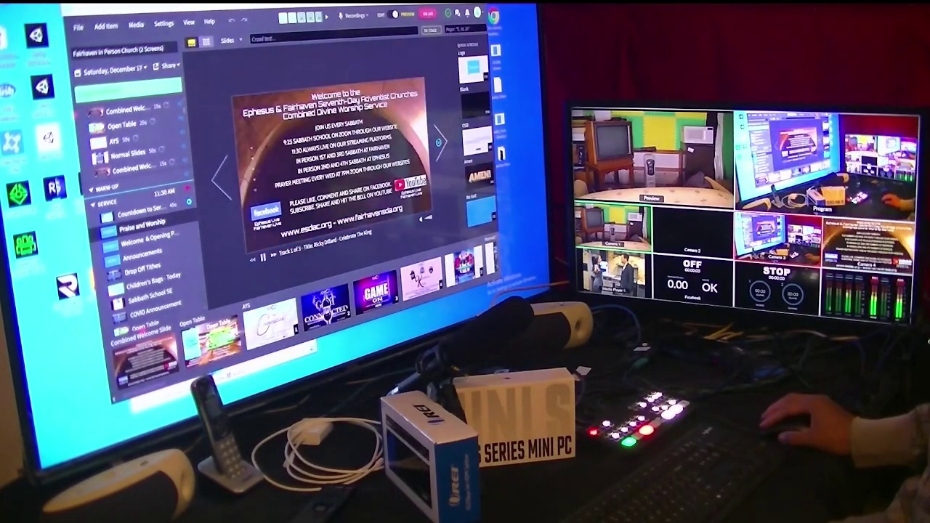
{"action": "left_click", "coordinate": [146, 225]}
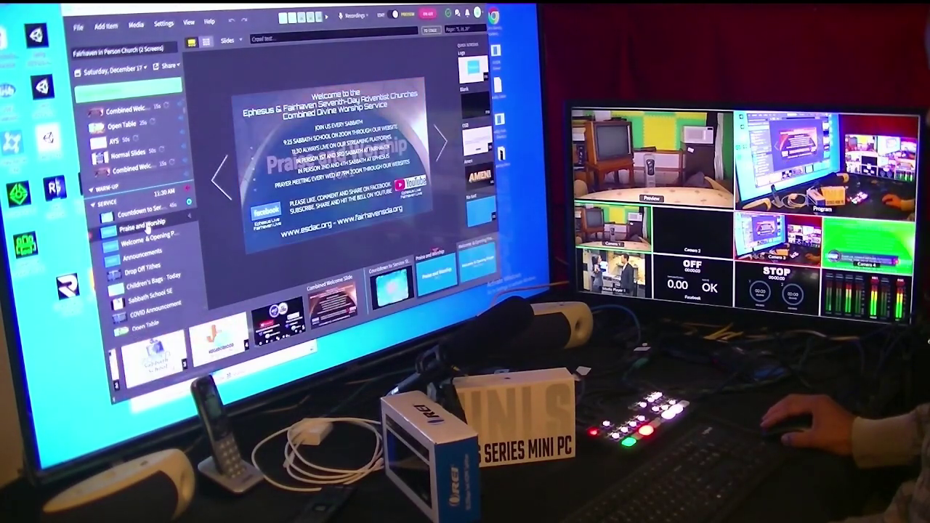